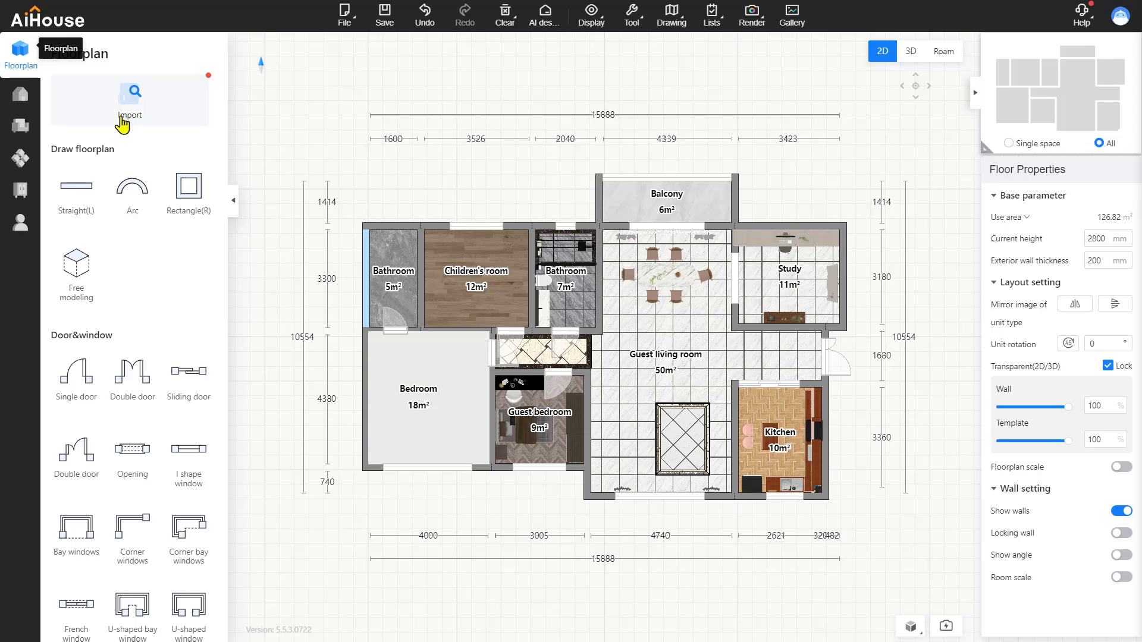
Go to Customize and start the Ceiling custom editor under Custom finishing
click(21, 190)
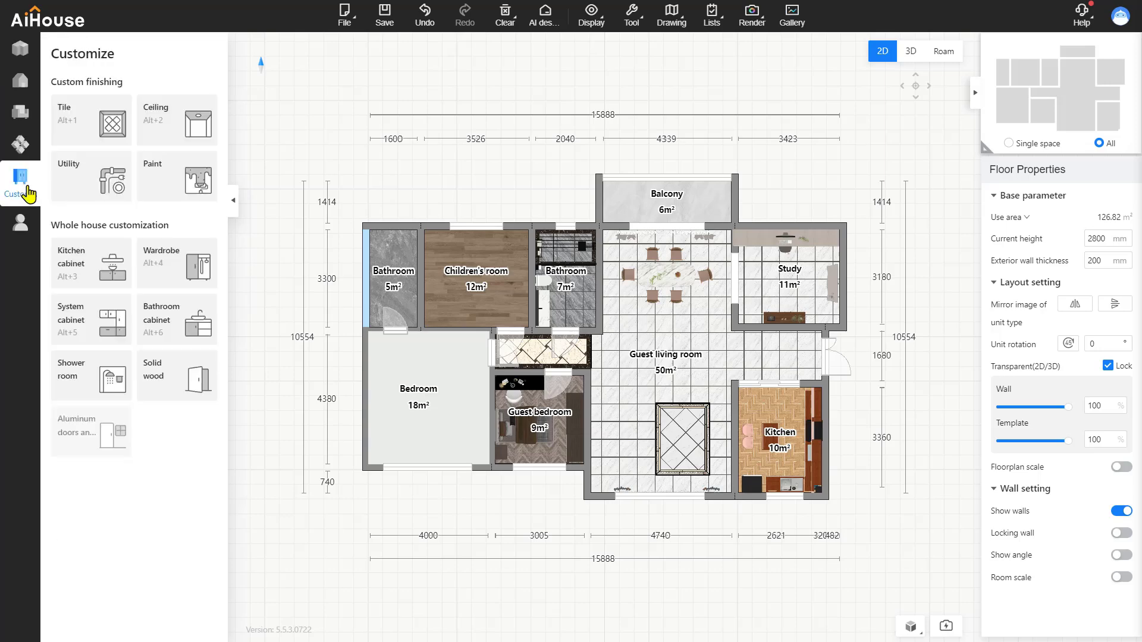
click(173, 141)
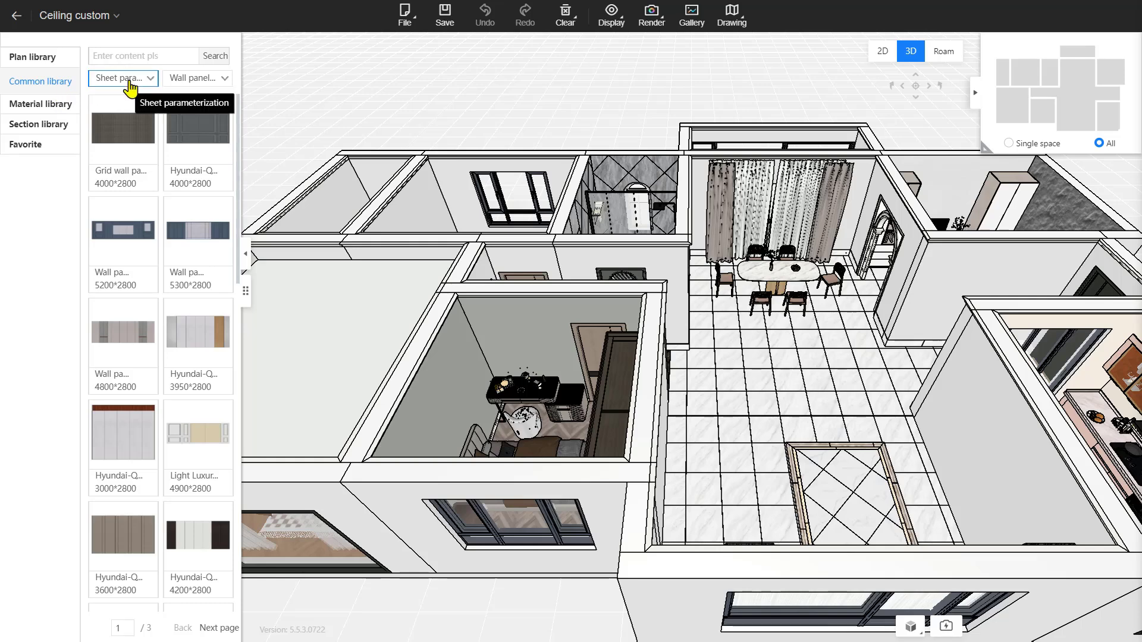
Try a Grid wall panel on a wall, undo it, and switch to Modeling library
click(224, 83)
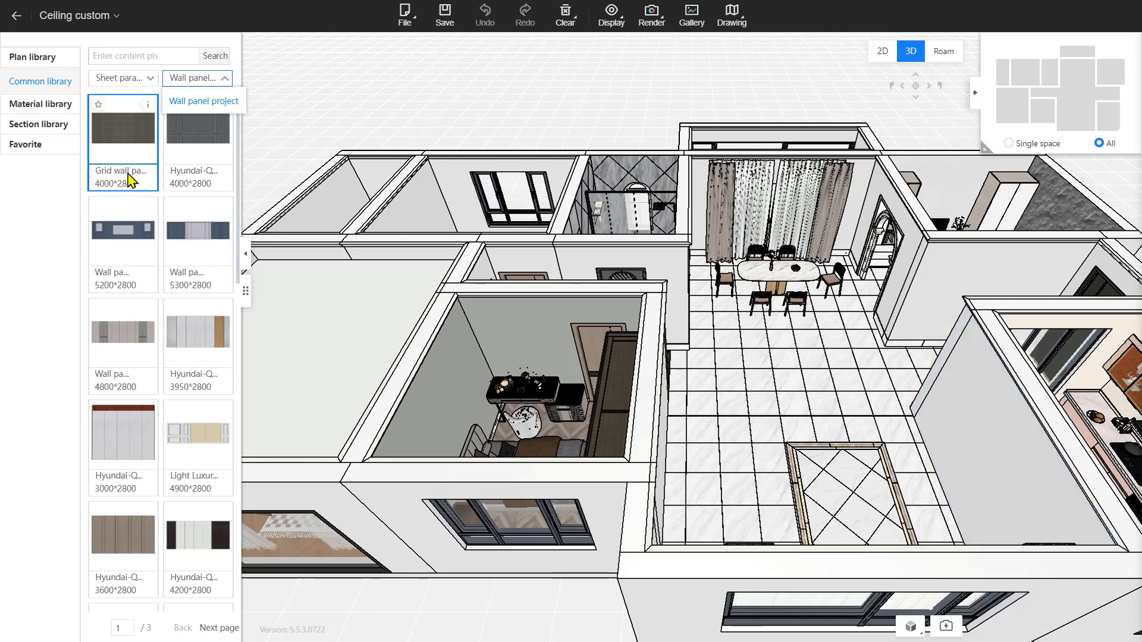
click(122, 144)
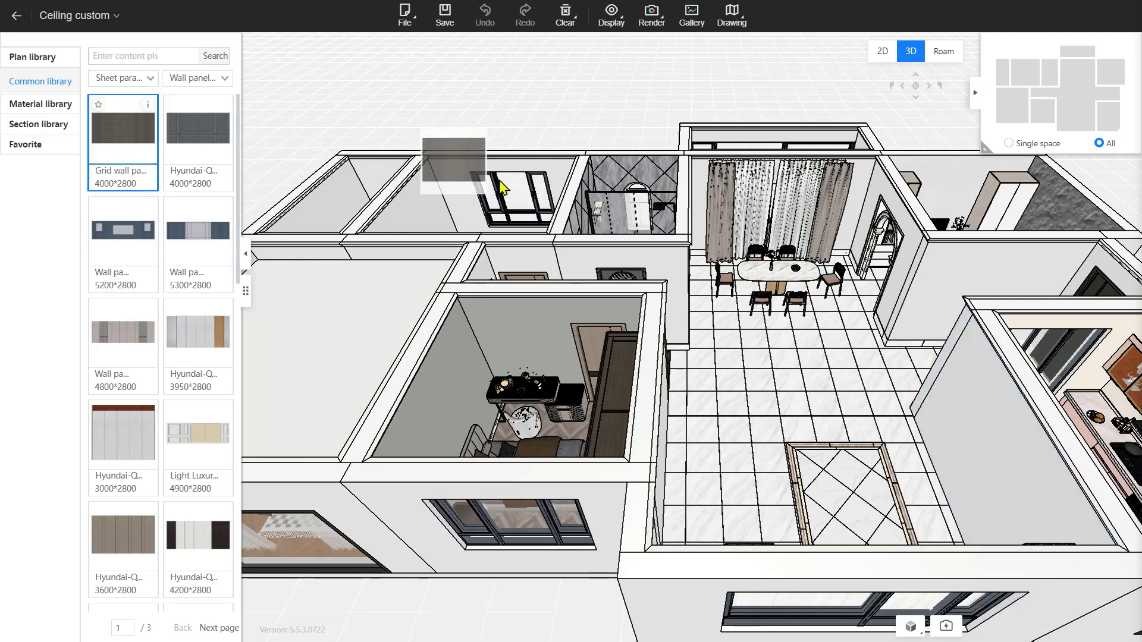
click(965, 426)
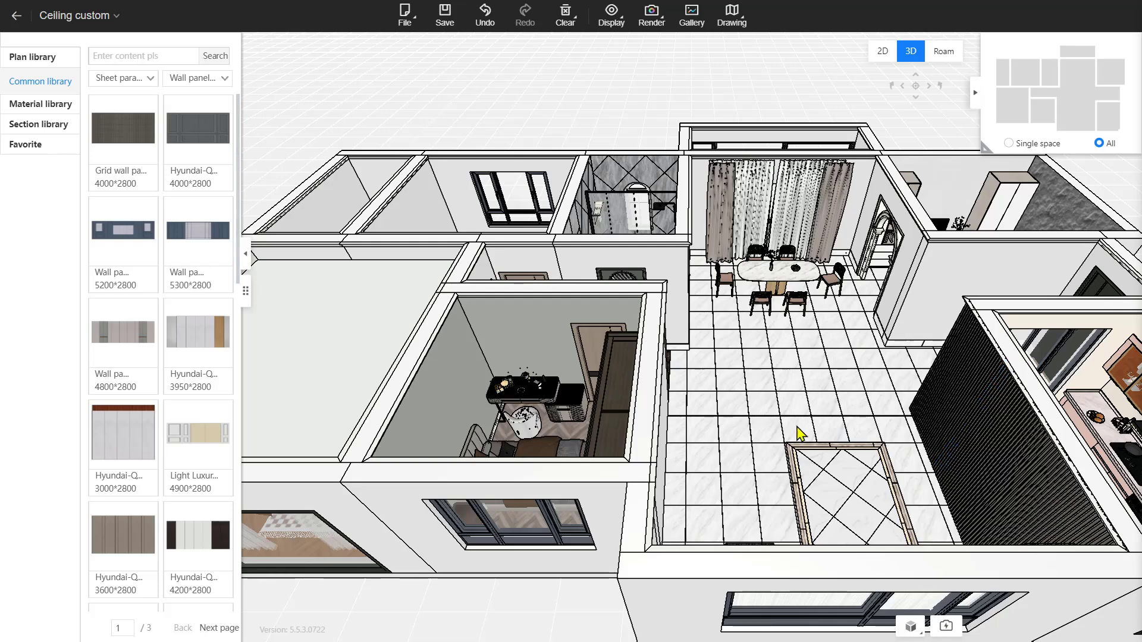
key(ctrl+z)
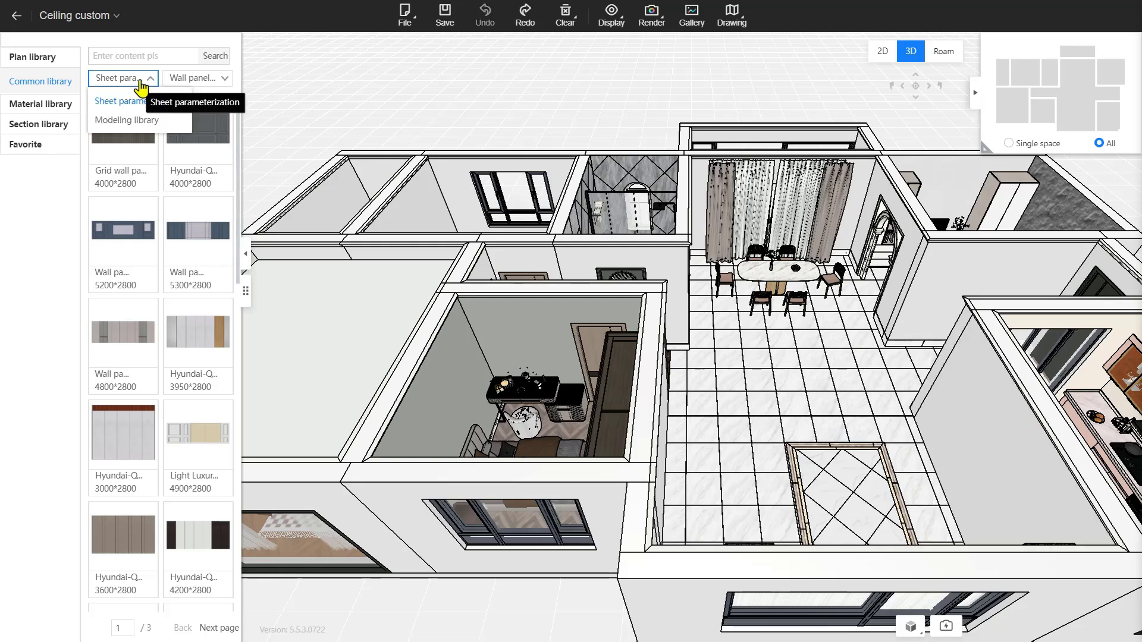
click(121, 79)
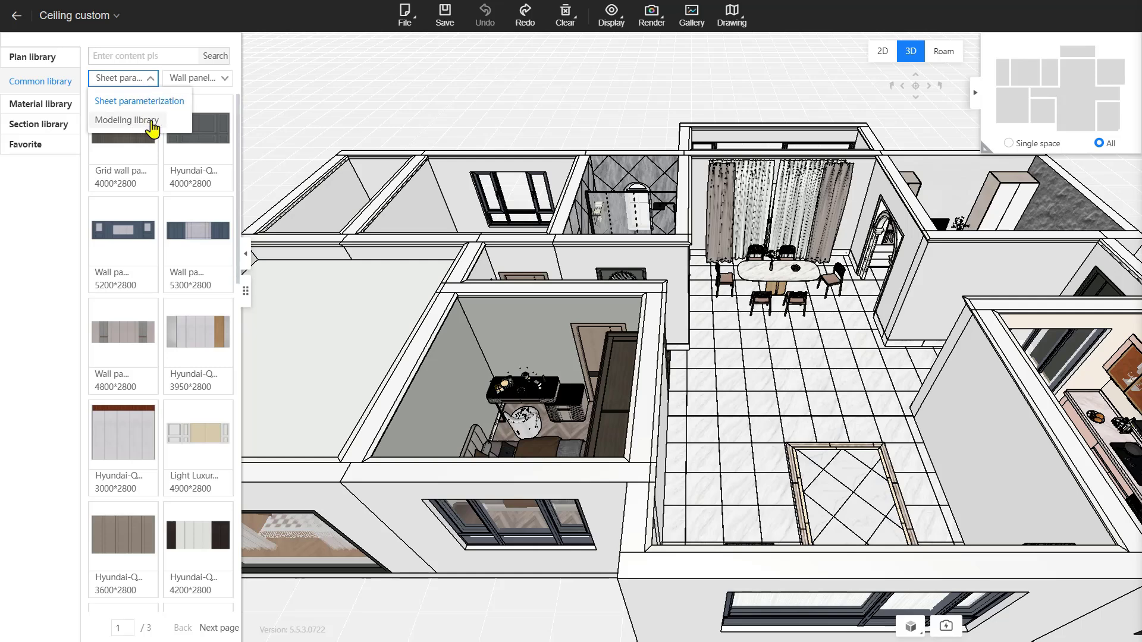
click(137, 120)
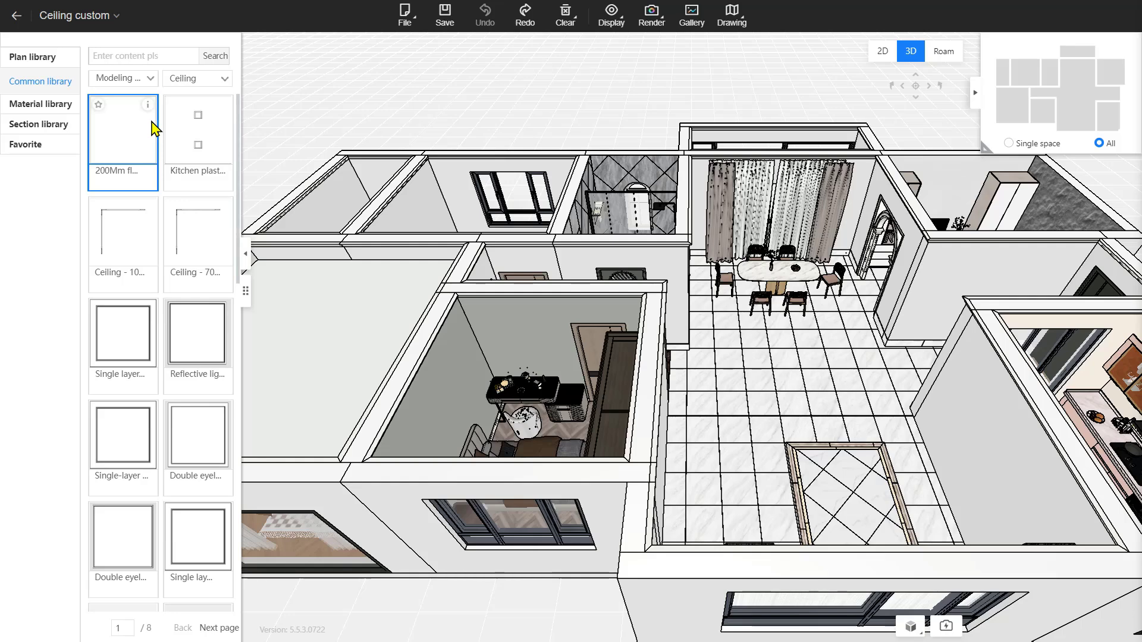
Browse each Material library subcategory and the Section library, ending on the four-item Favorite collection
click(55, 110)
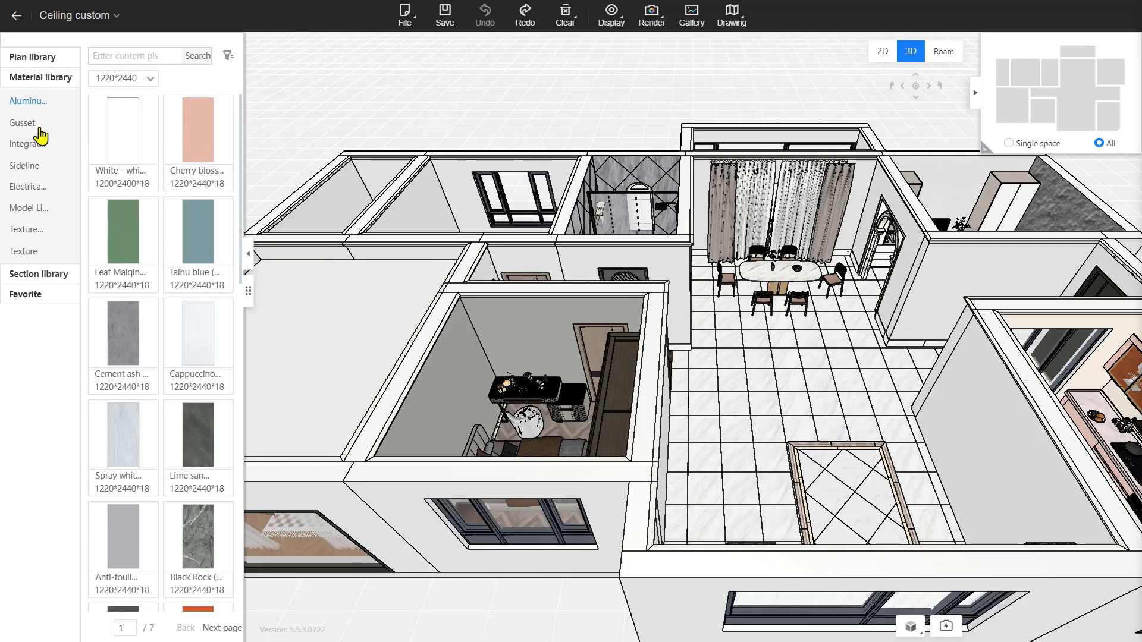
click(33, 125)
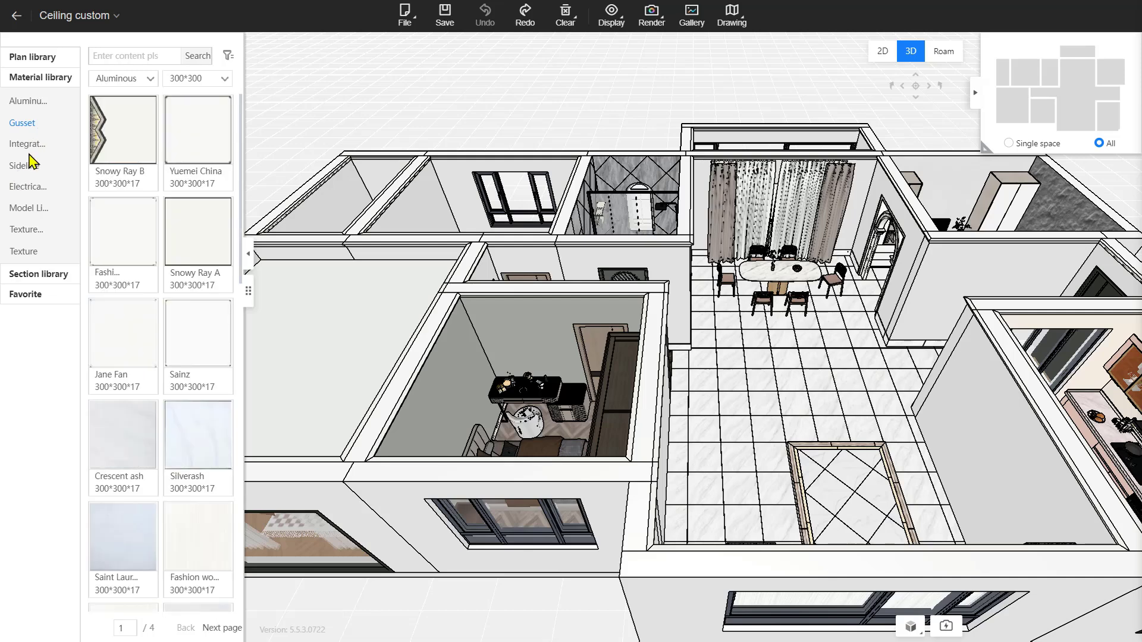
click(32, 152)
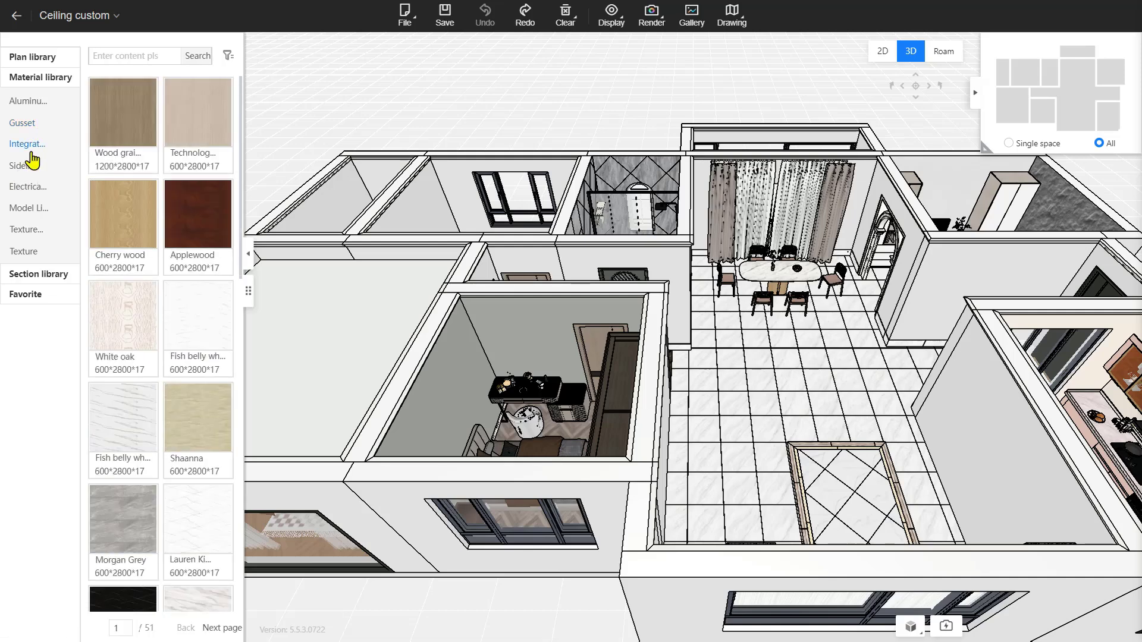
click(31, 172)
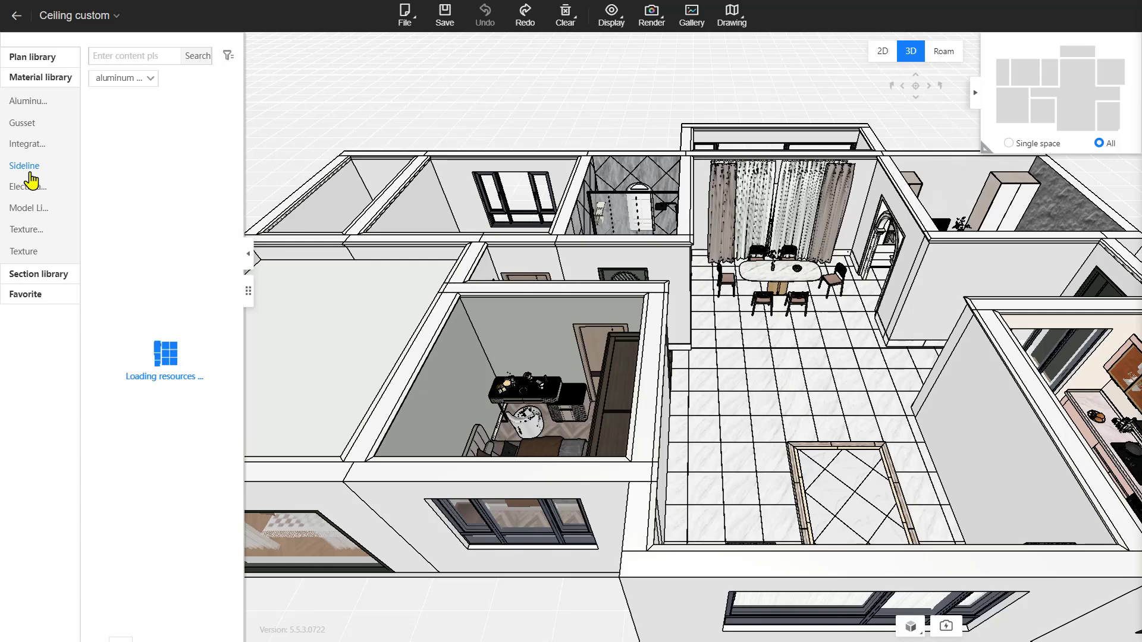
click(38, 194)
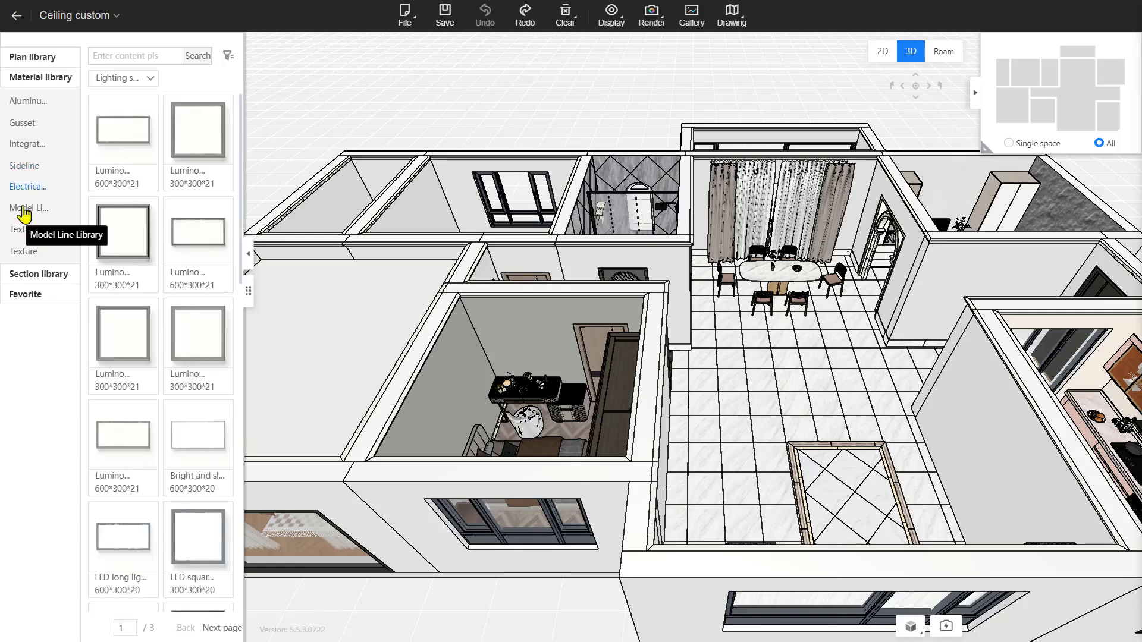
click(24, 209)
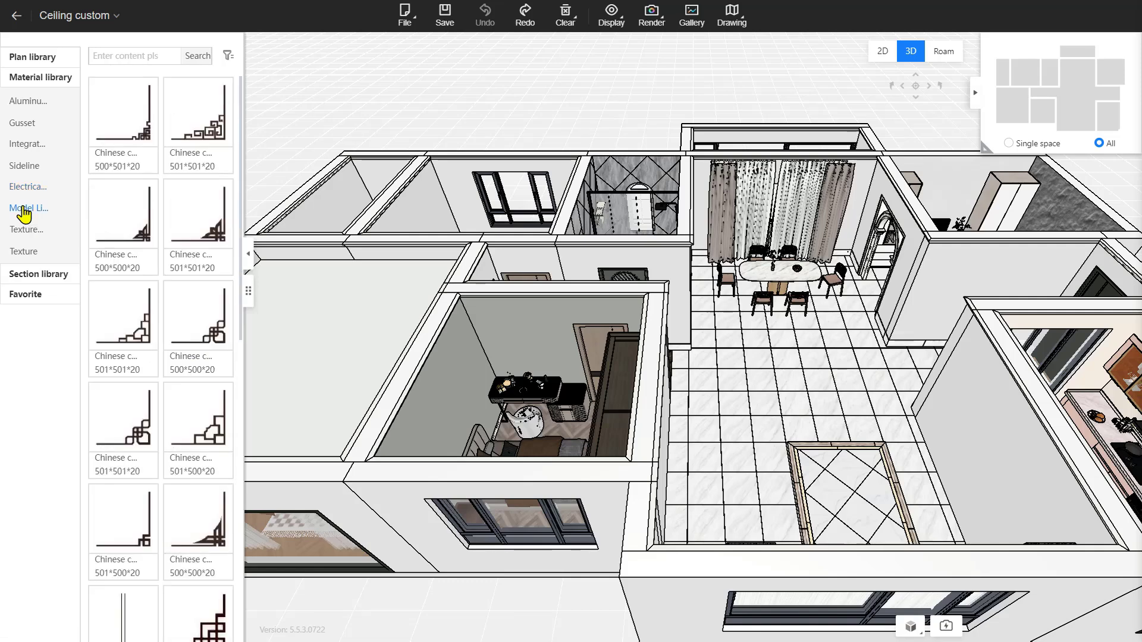
click(27, 237)
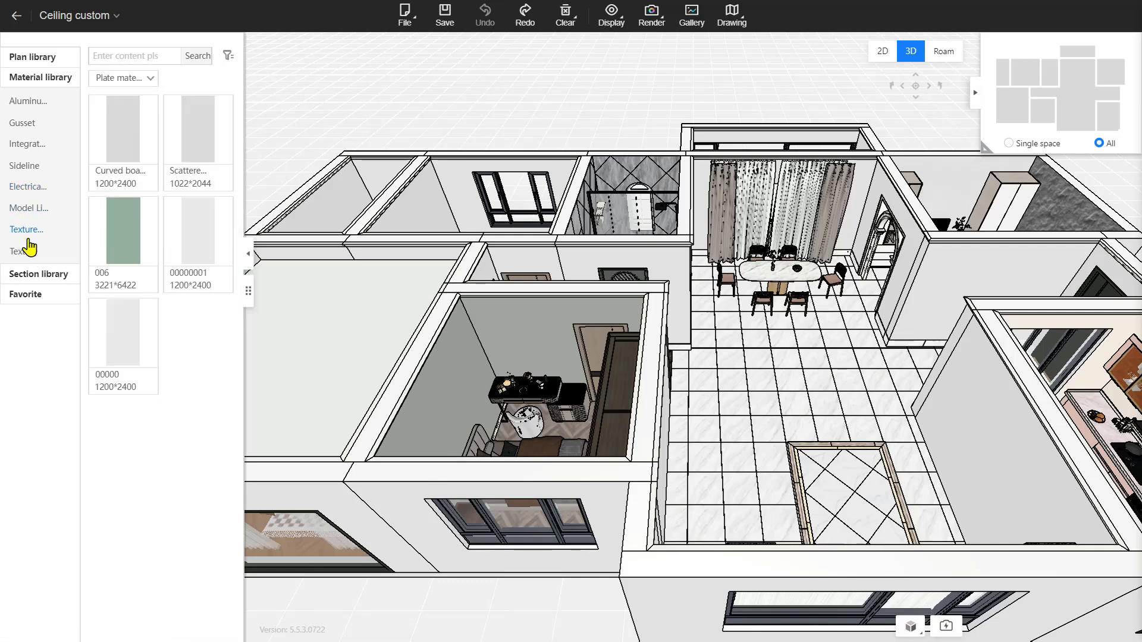
click(27, 250)
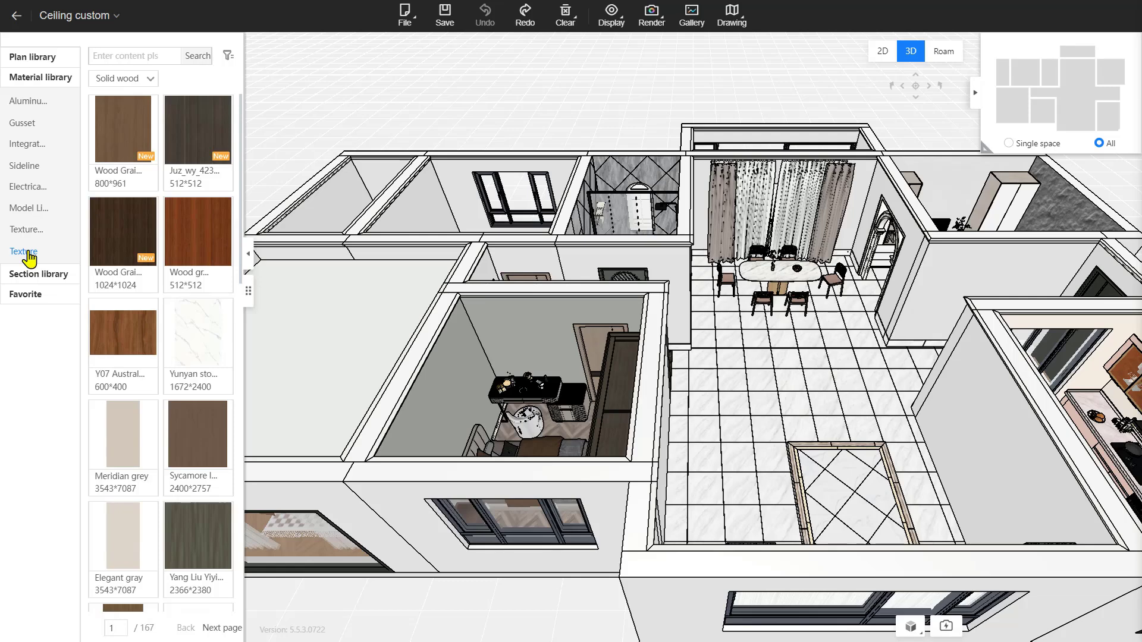
click(37, 274)
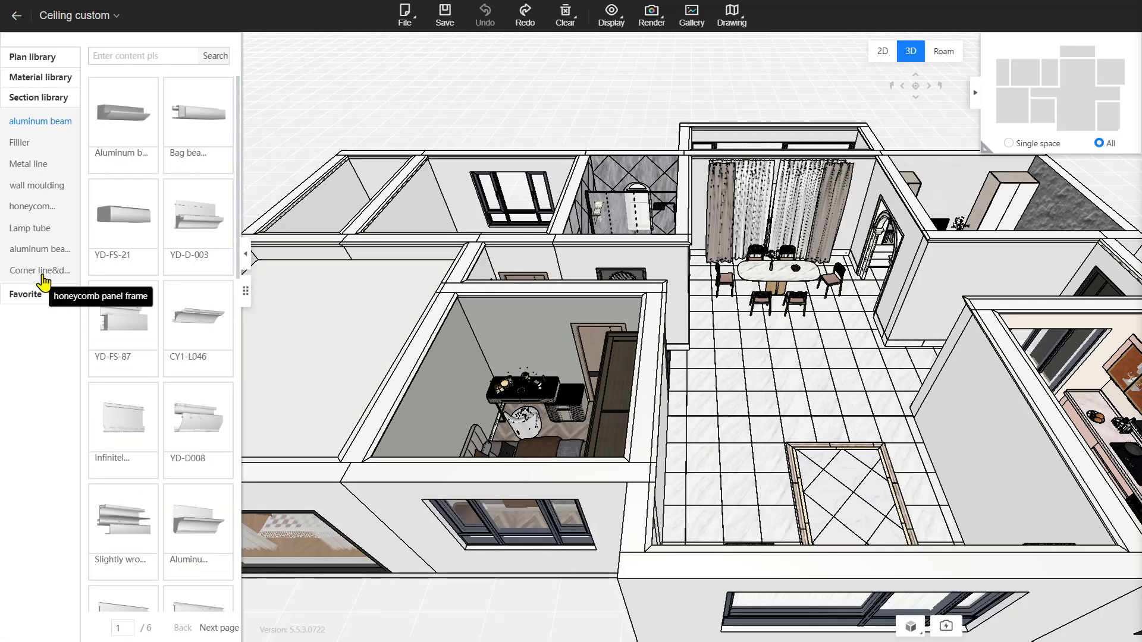
click(38, 296)
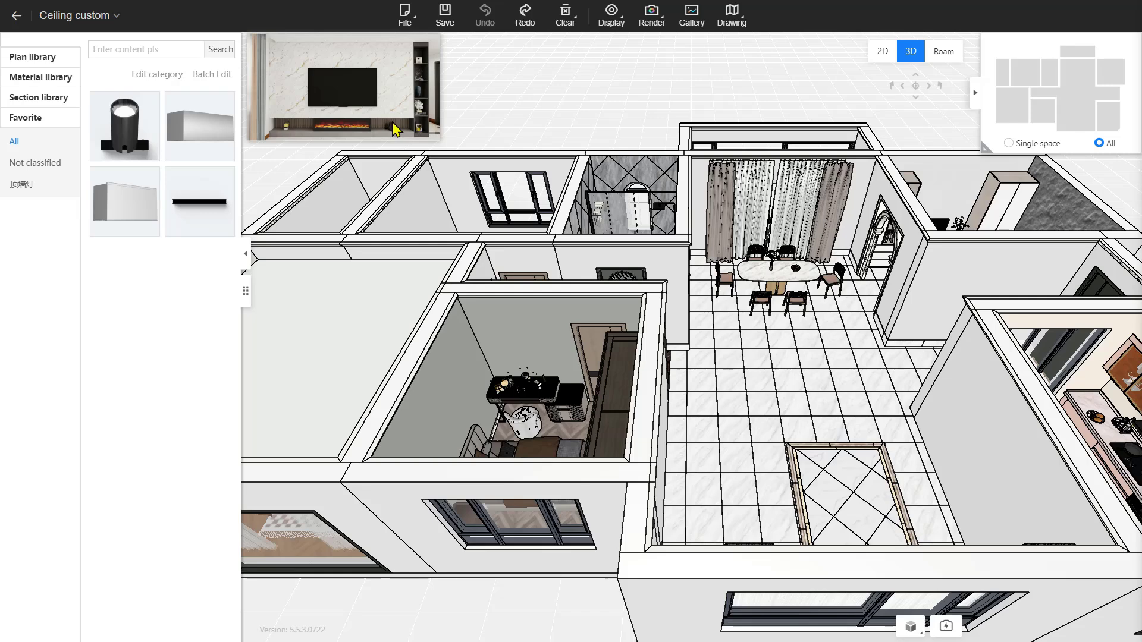
Roam toward the dining area and open the plain blue wall in the 2D editor
click(939, 60)
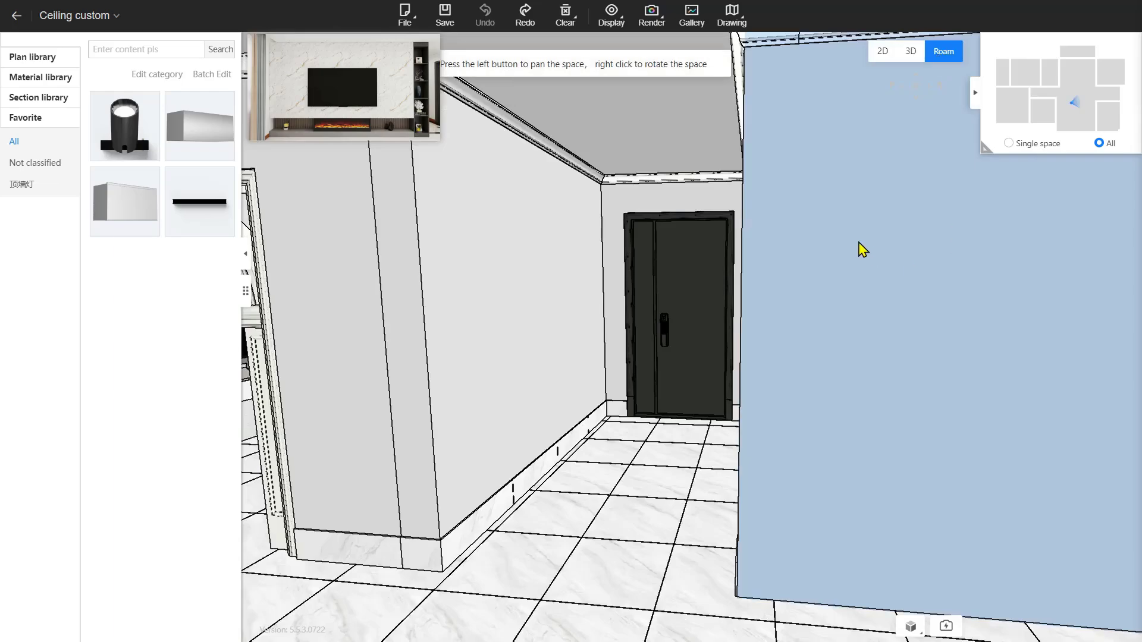
right_drag(858, 247, 757, 367)
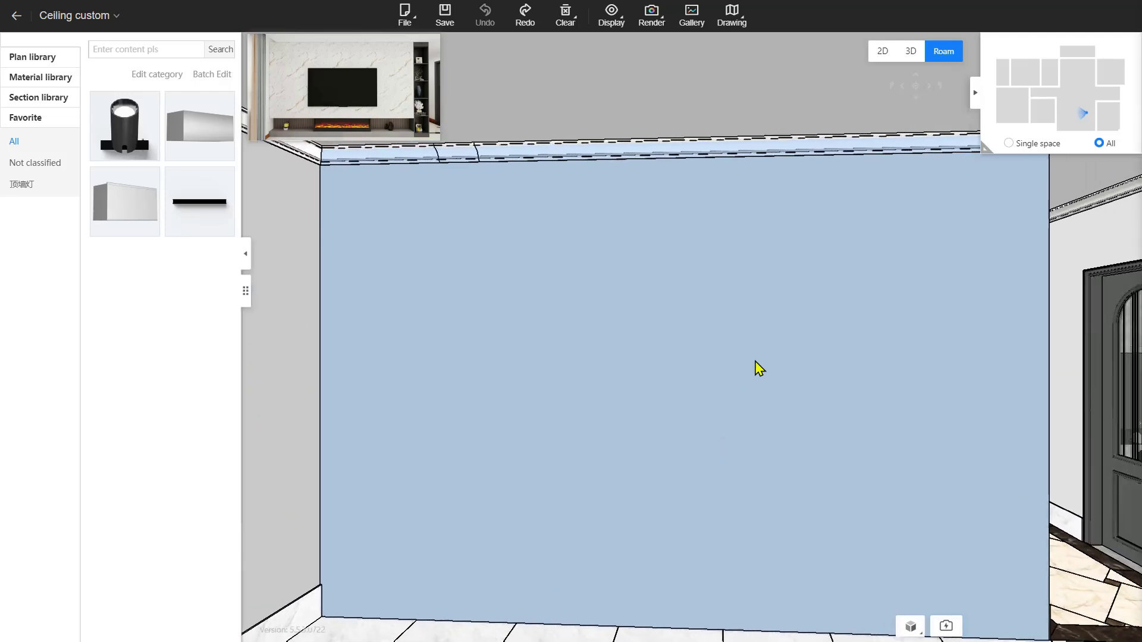
double_click(716, 362)
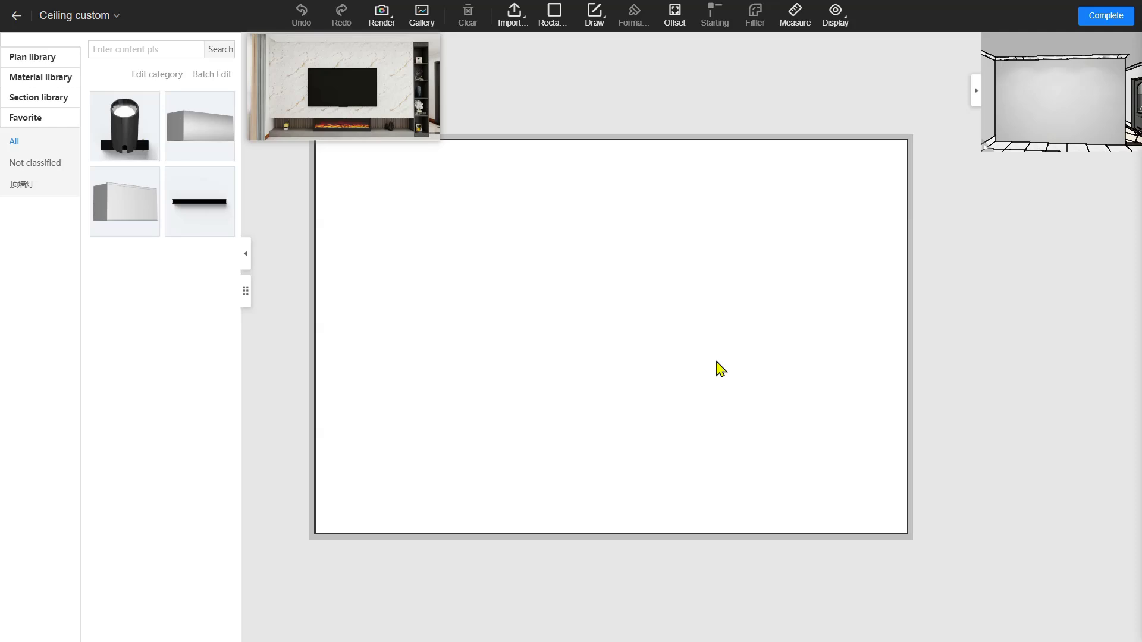
scroll(721, 369, up, 2)
scroll(721, 369, down, 3)
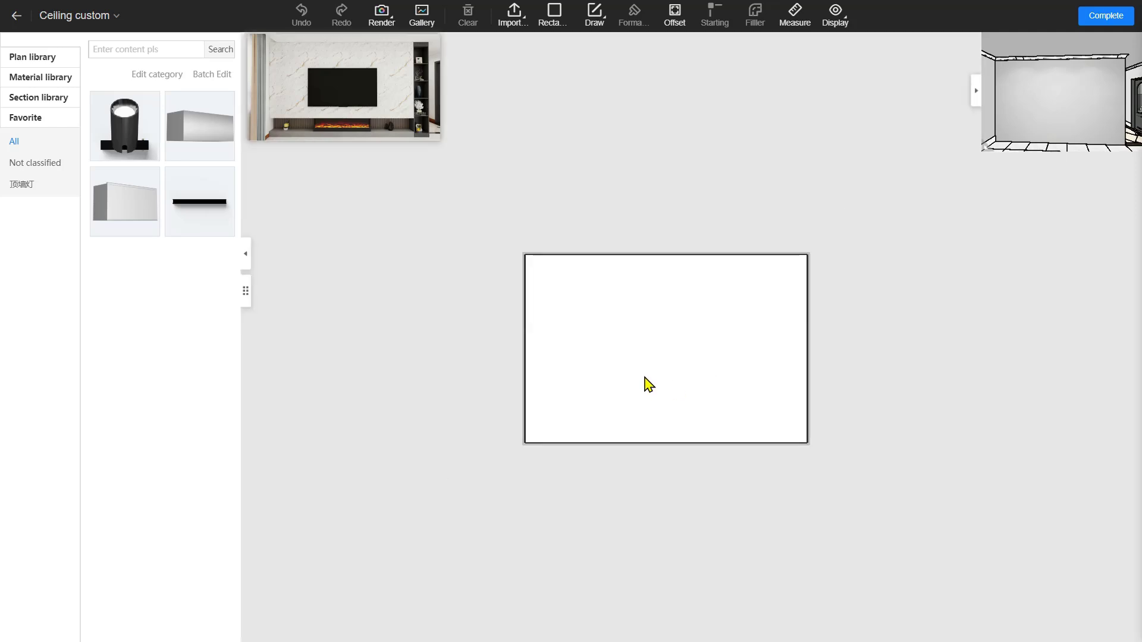
drag(648, 385, 577, 373)
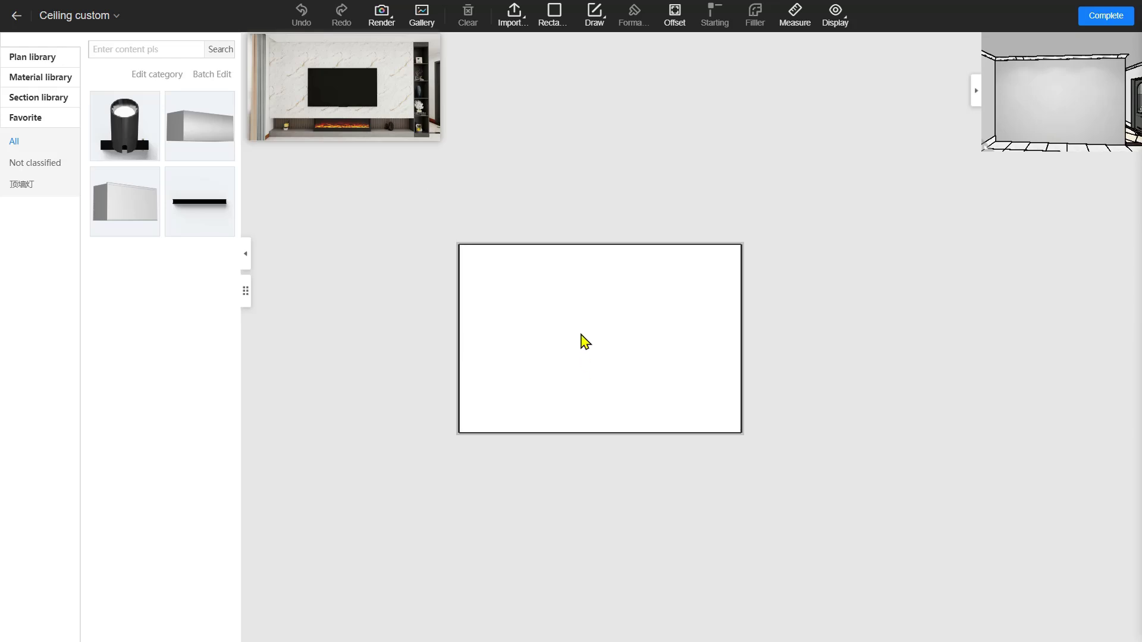
scroll(581, 335, up, 3)
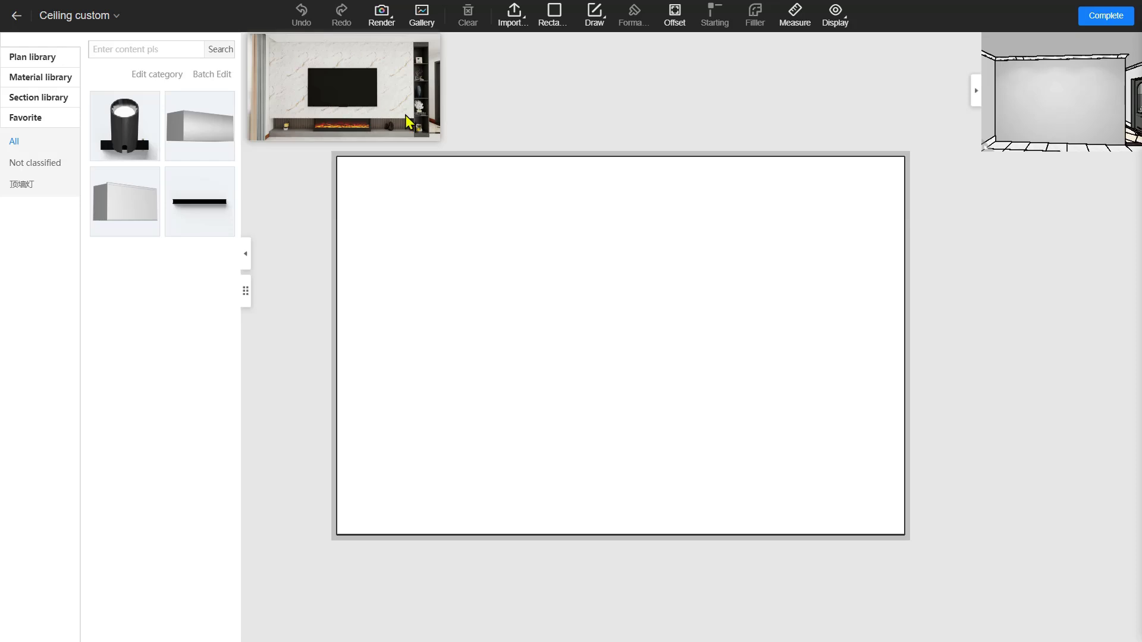
scroll(344, 117, up, 2)
scroll(343, 117, up, 2)
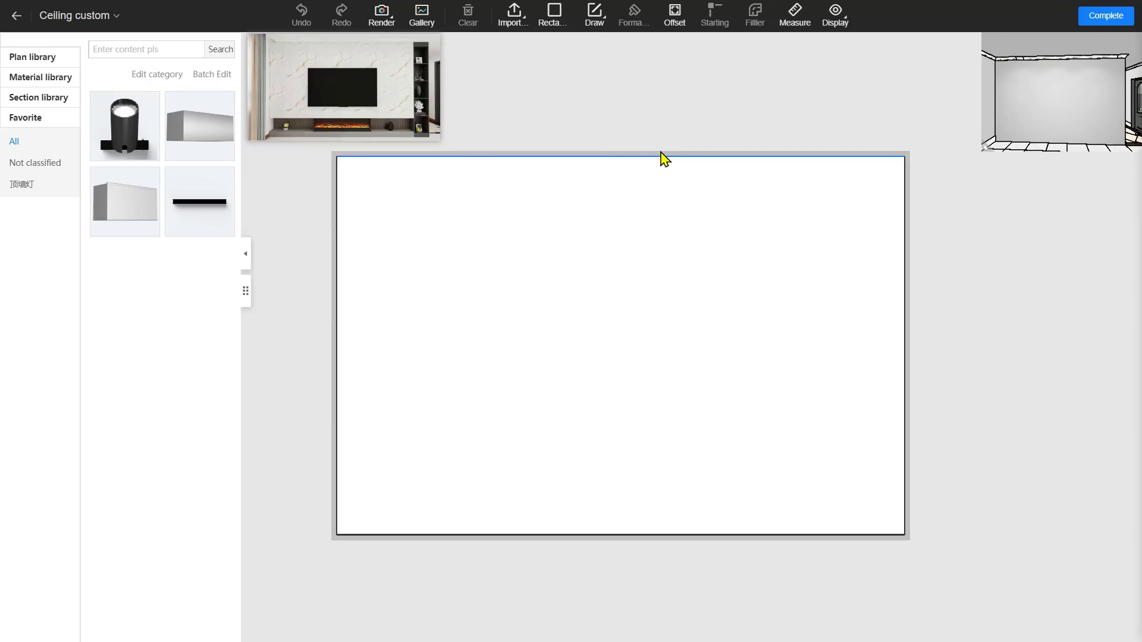
Draw a 300-high rectangle band across the top of the wall outline
click(553, 24)
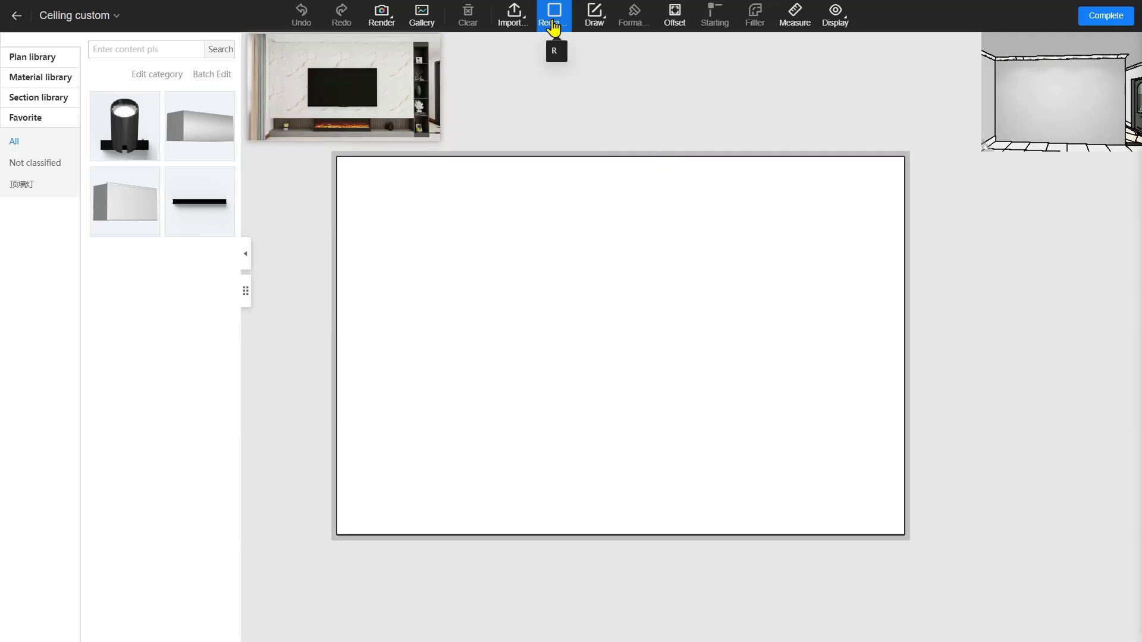
click(596, 22)
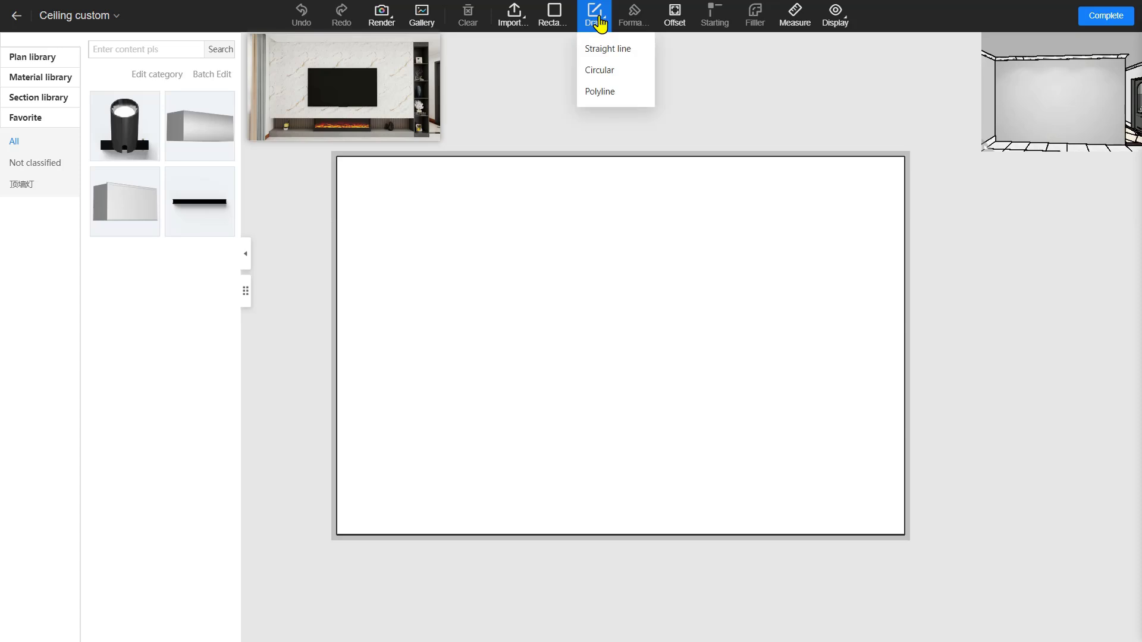
click(550, 25)
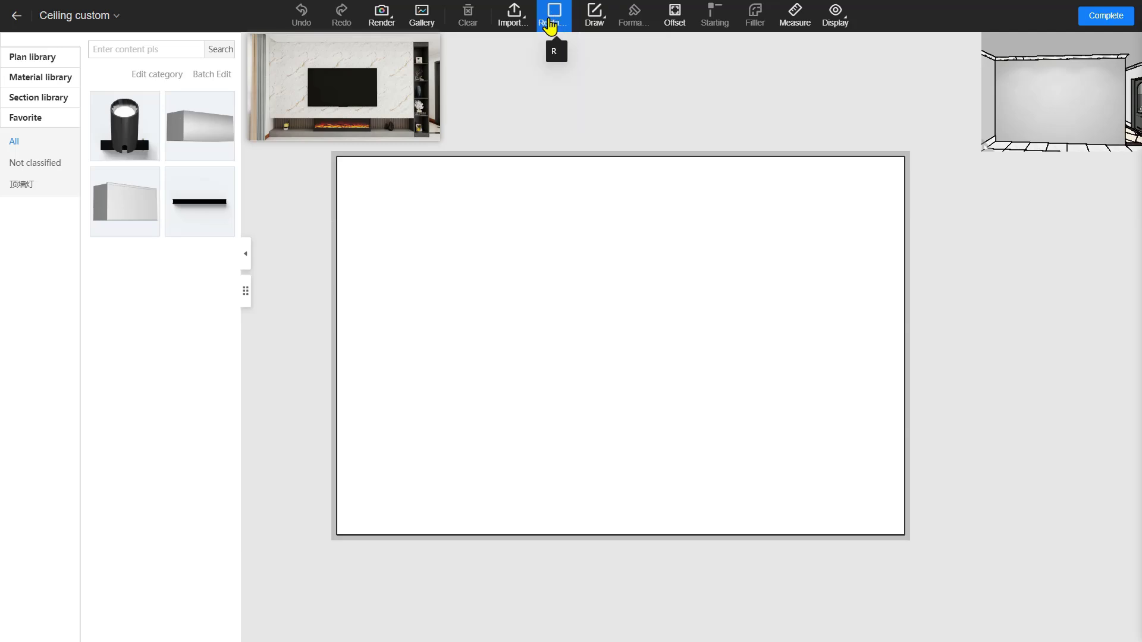
click(337, 156)
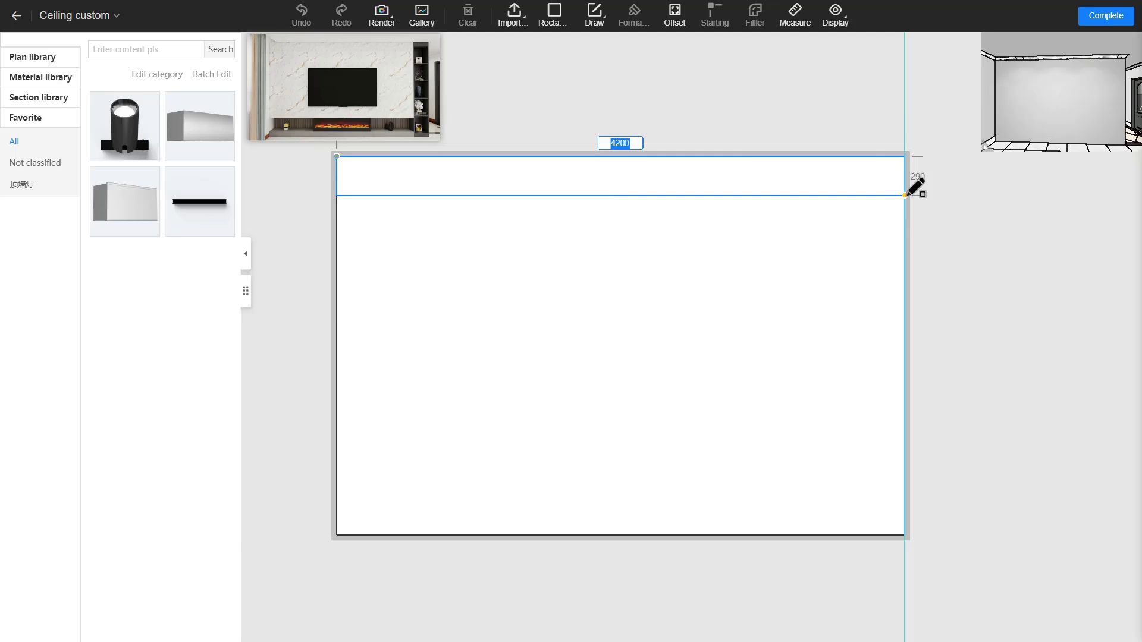
key(Tab)
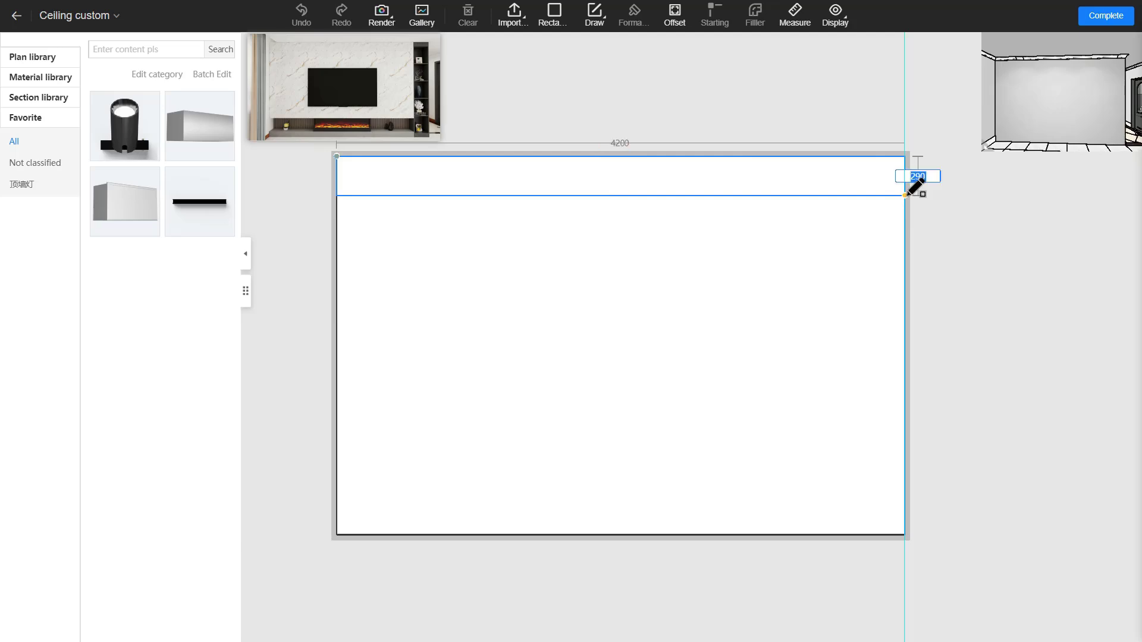
text(300)
key(Return)
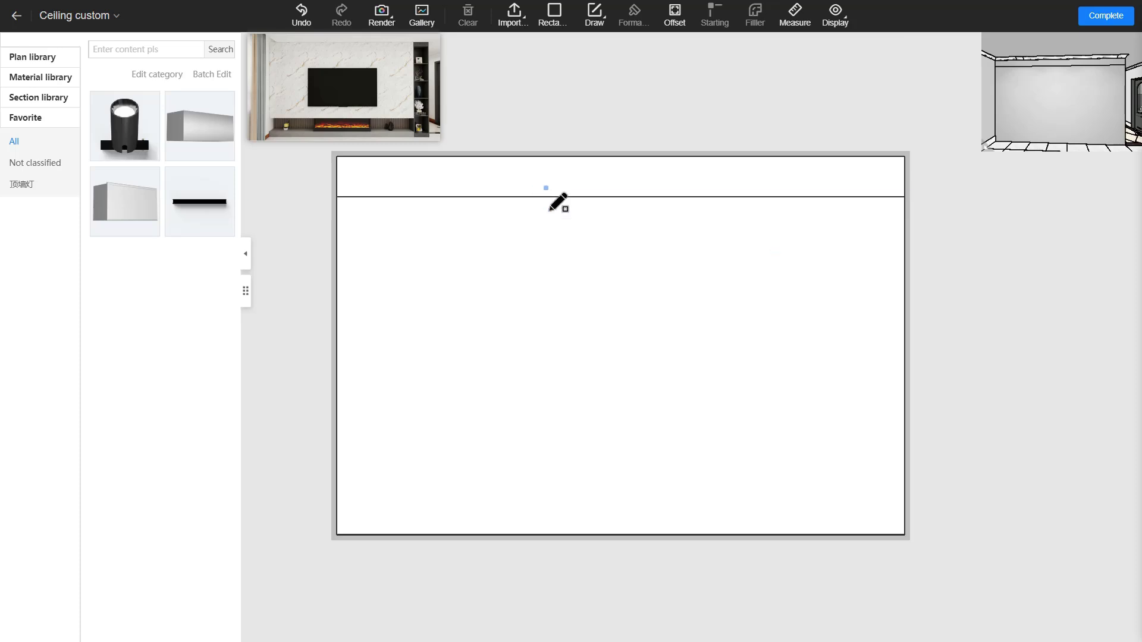
Add a 400-wide strip on the right and a 150-high strip along the bottom
click(905, 197)
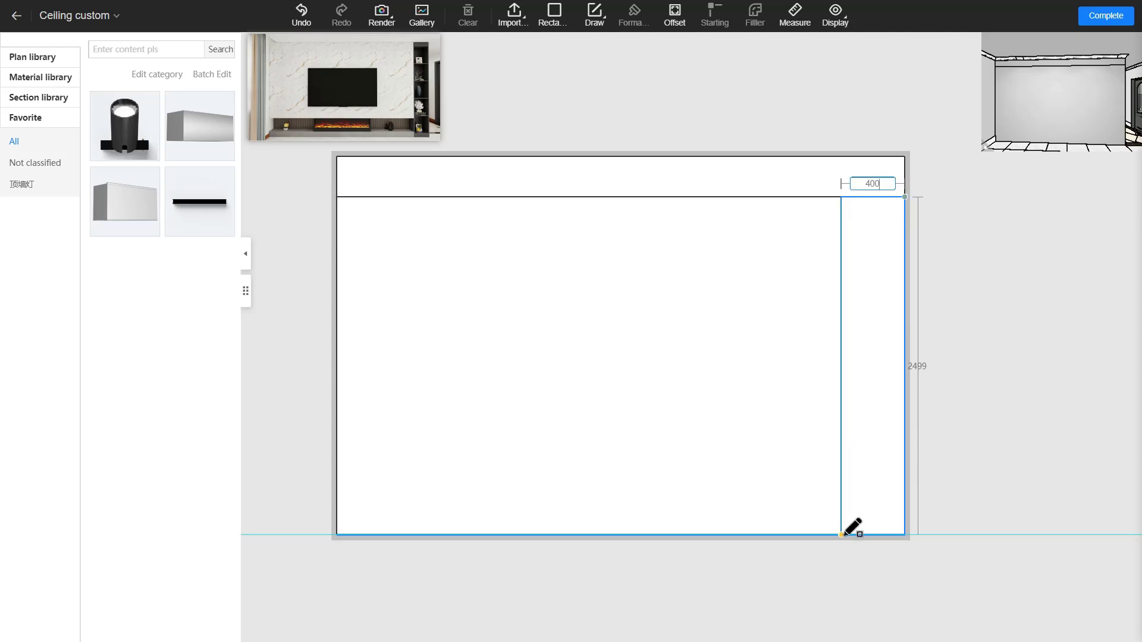
key(Tab)
key(Return)
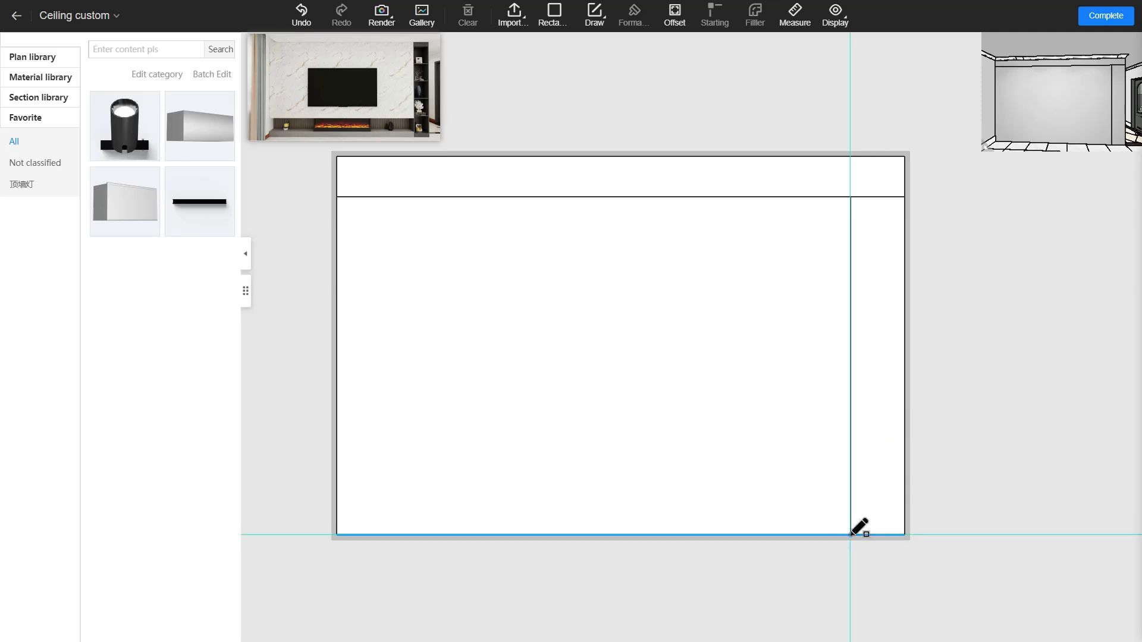
click(852, 534)
click(338, 517)
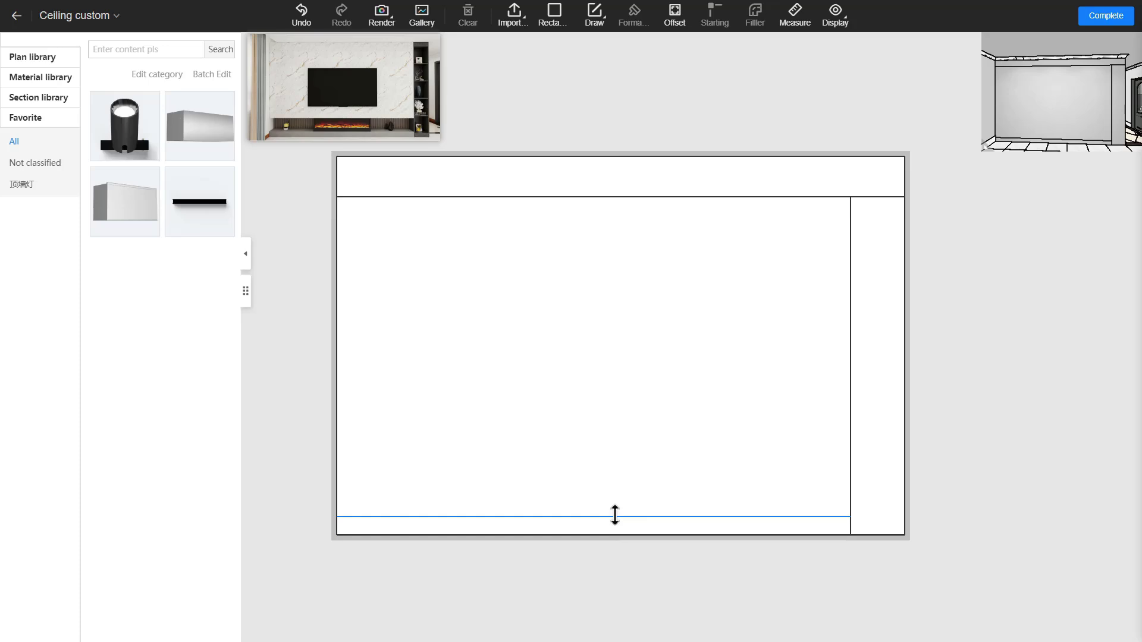
click(615, 515)
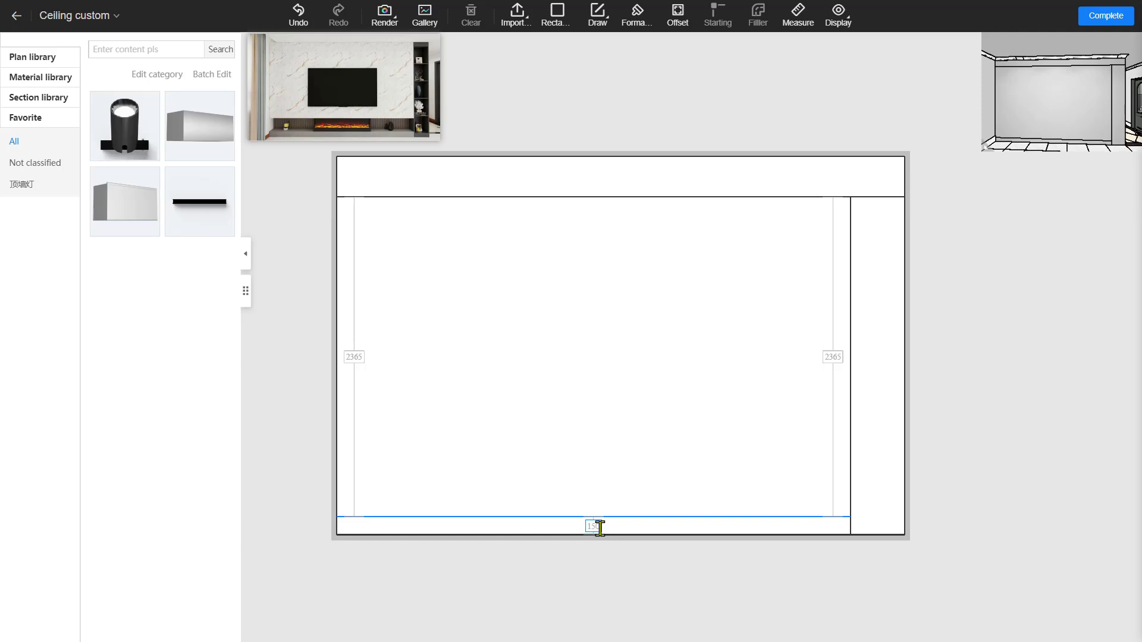
text(150)
key(Return)
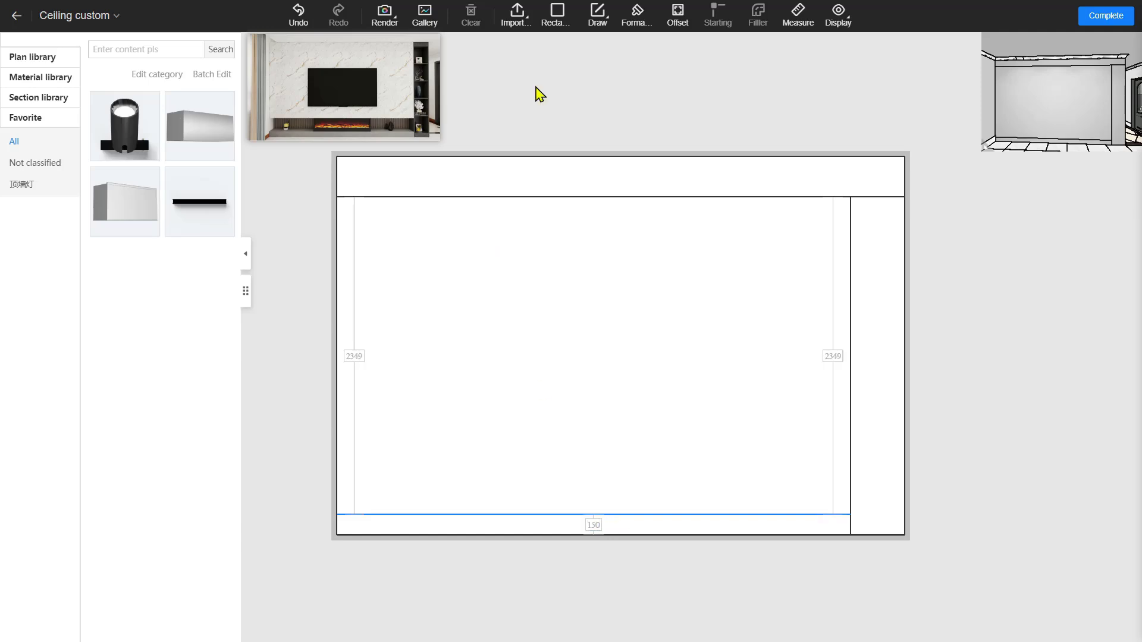
Draw a 300-high rectangle strip directly above the 150 bottom strip
click(557, 17)
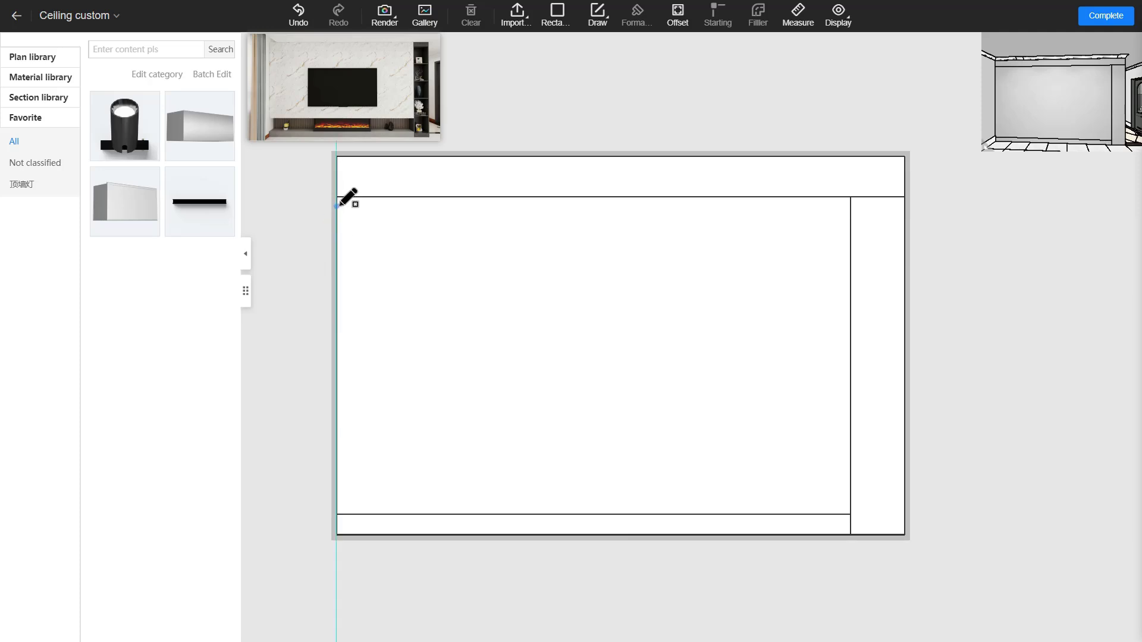
click(337, 514)
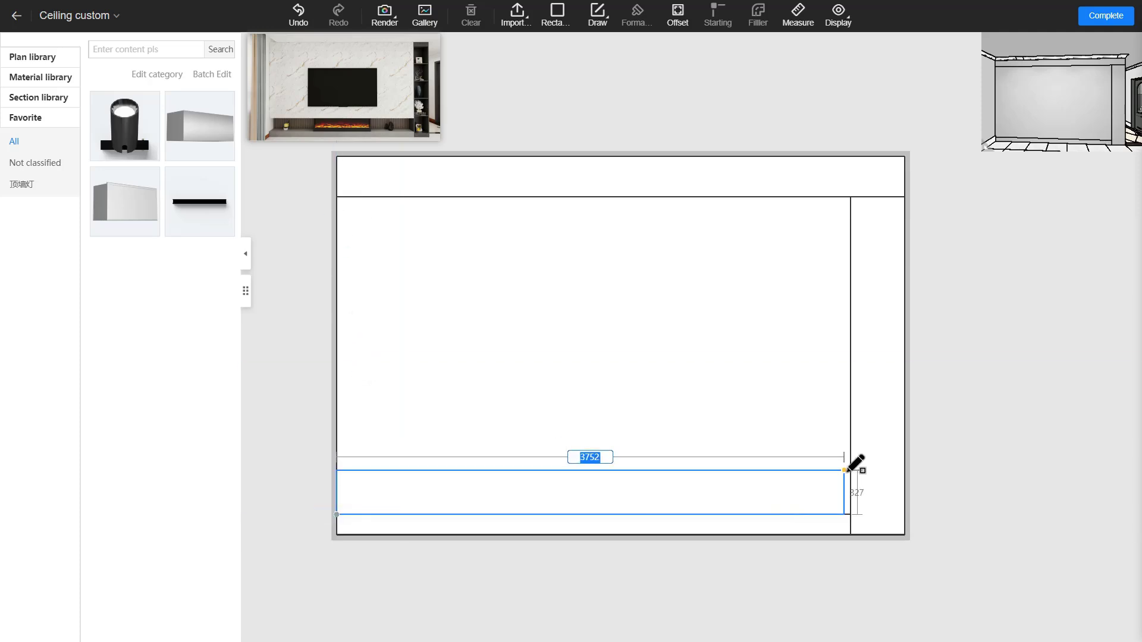
key(Tab)
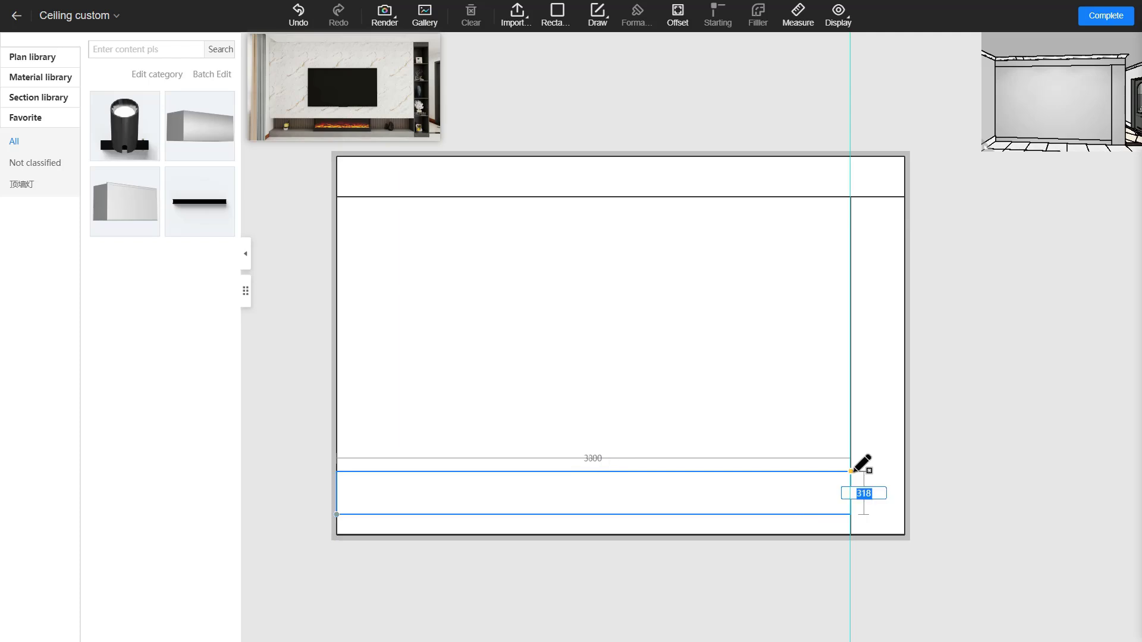
key(Return)
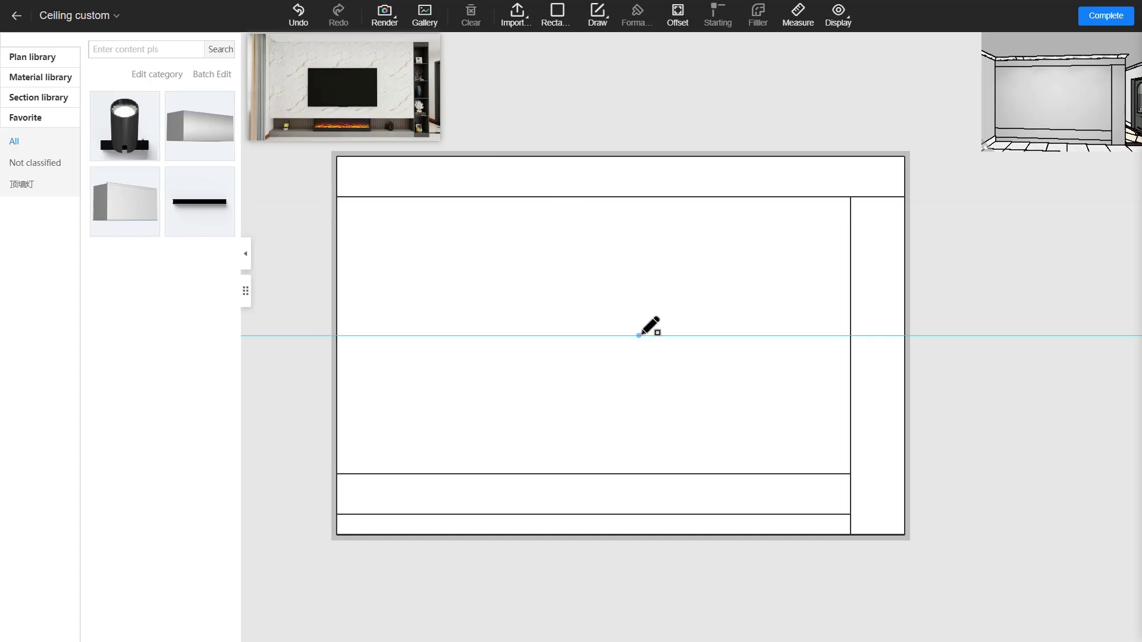
key(Escape)
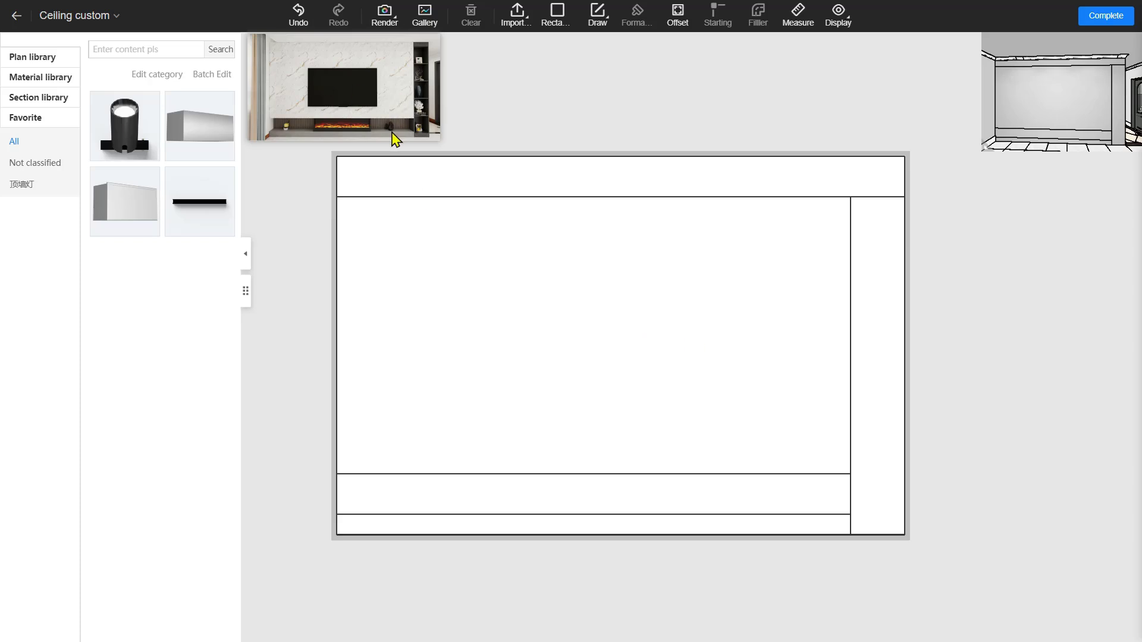
Bulge the 3800 × 2049 central region and the bottom strip out 300, then complete
click(573, 294)
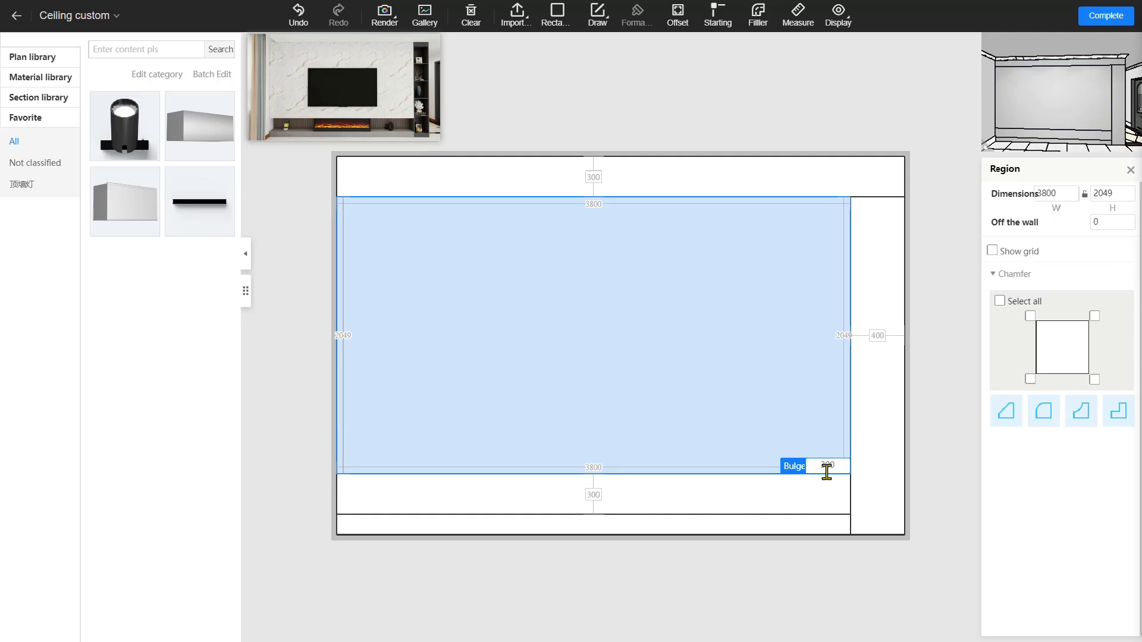
key(Return)
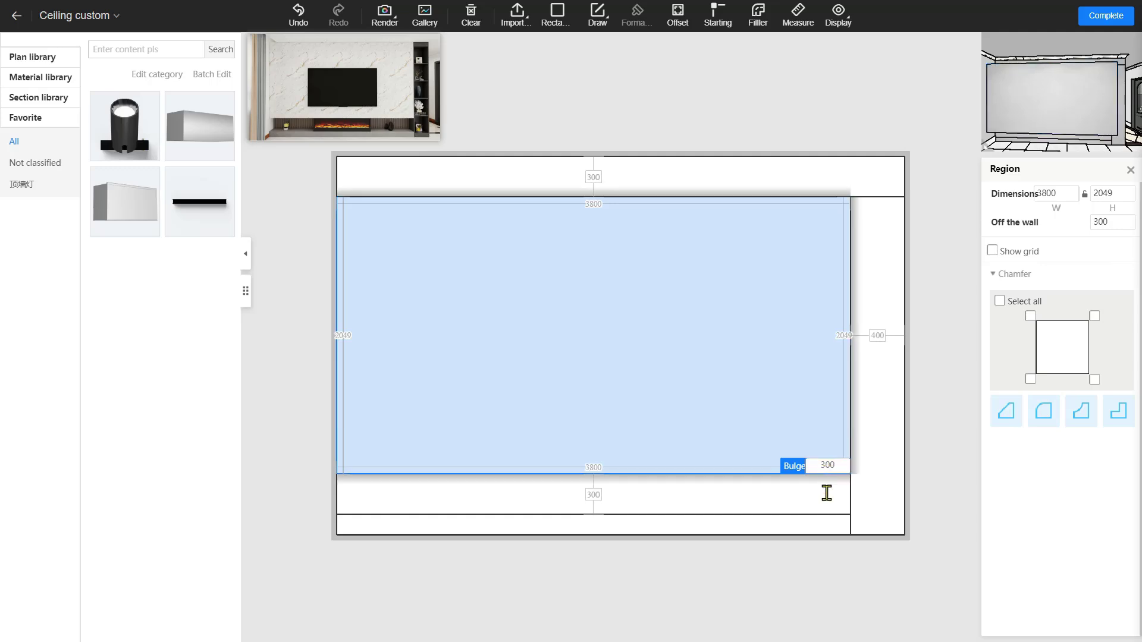
click(814, 528)
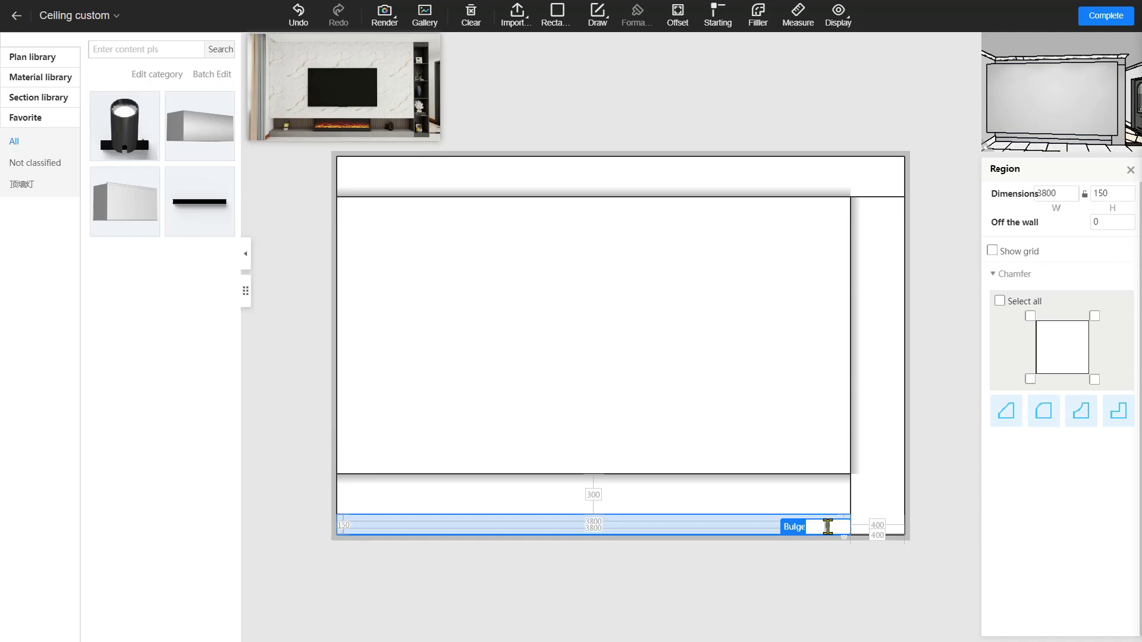
key(Return)
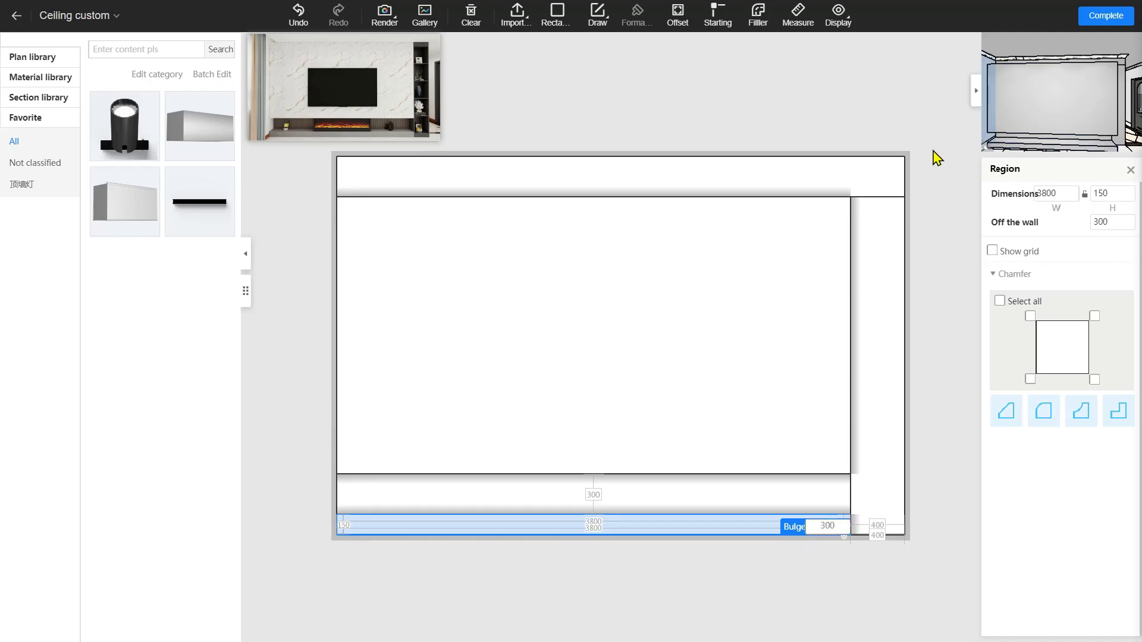
mouse_move(1065, 102)
mouse_down()
mouse_move(1033, 112)
mouse_move(1083, 102)
mouse_move(1064, 113)
mouse_up()
click(524, 390)
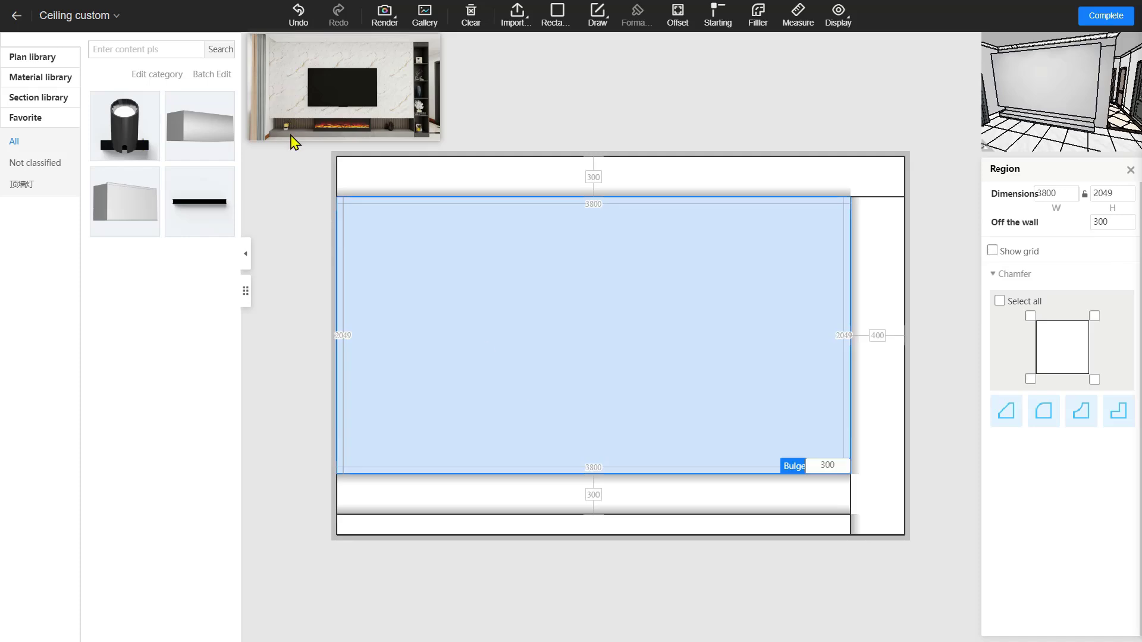
click(1115, 19)
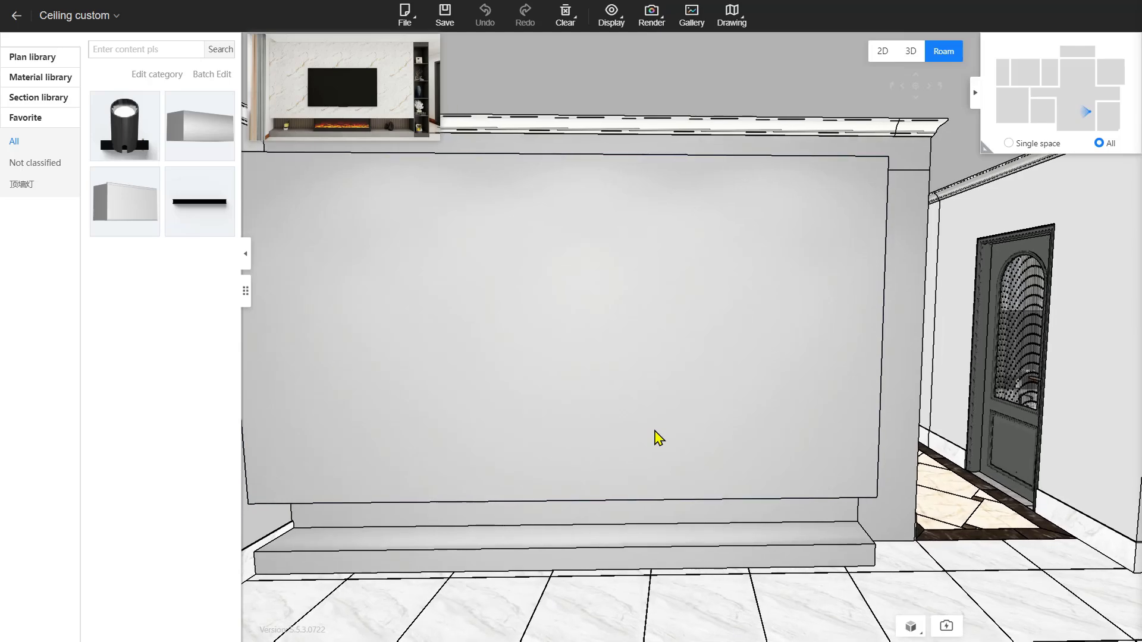
Apply Fish belly marble from the Stone texture materials to the raised wall panel
click(42, 85)
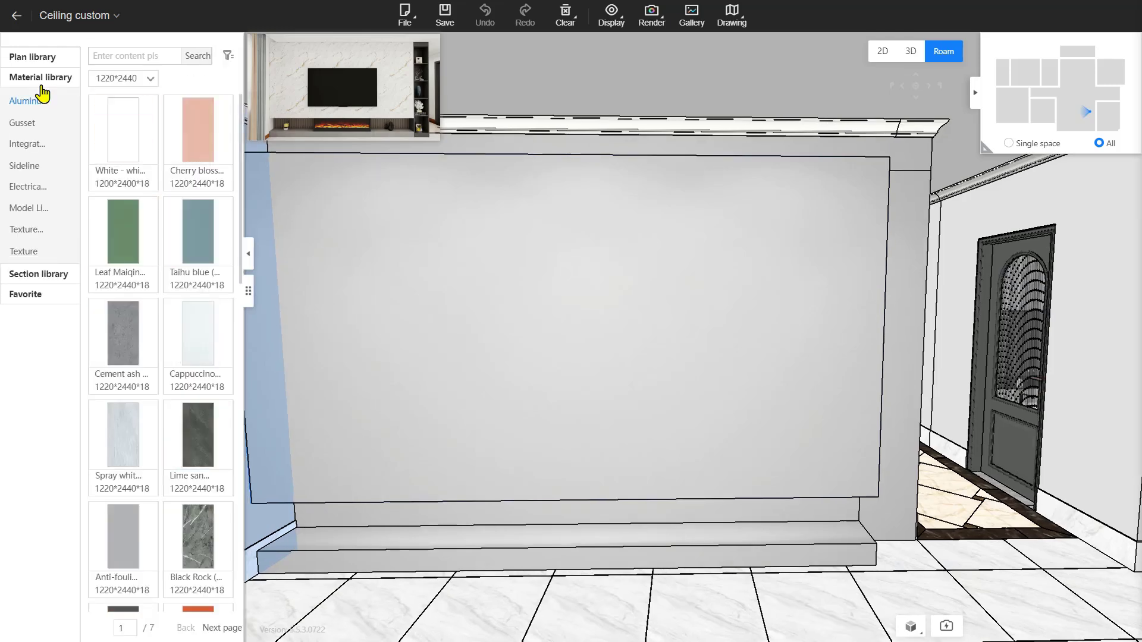
click(26, 253)
scroll(191, 331, down, 5)
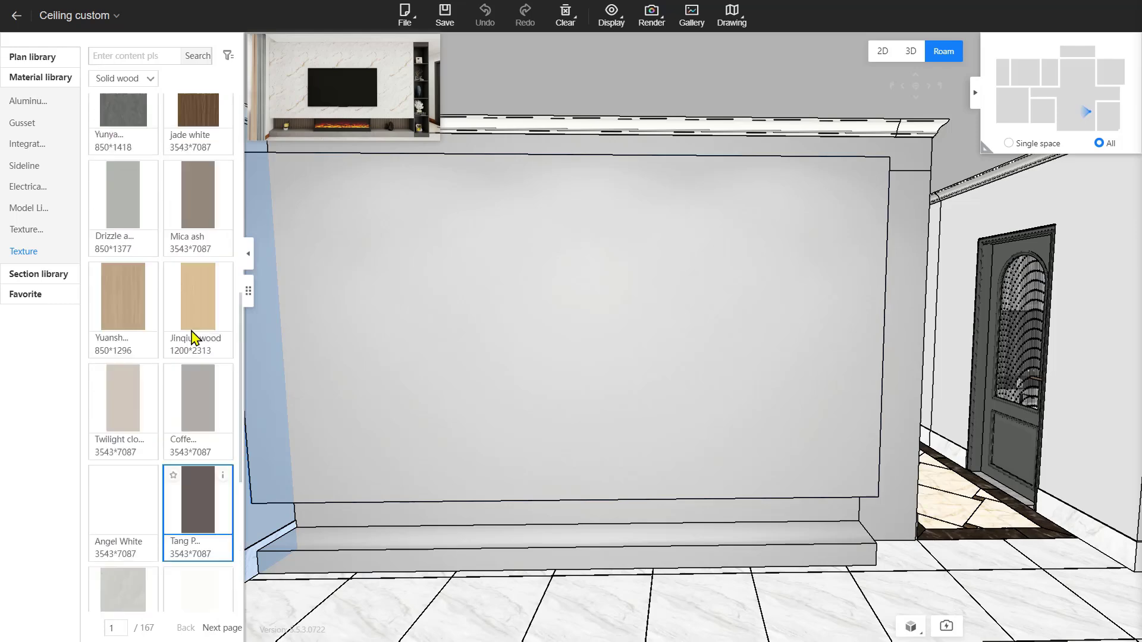
scroll(191, 331, up, 5)
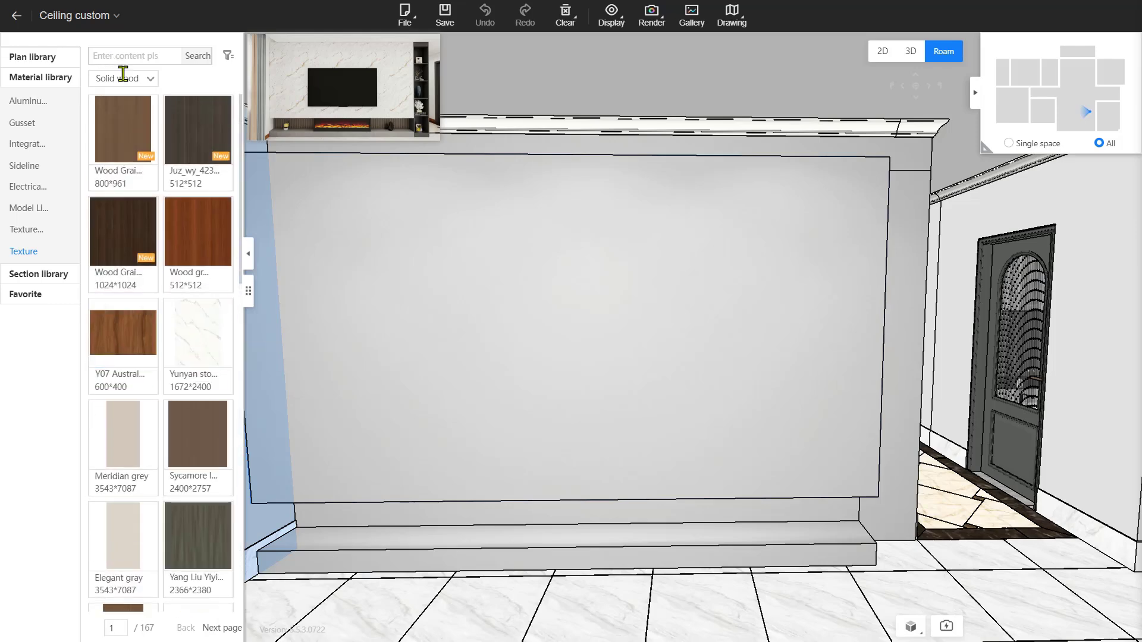
click(152, 82)
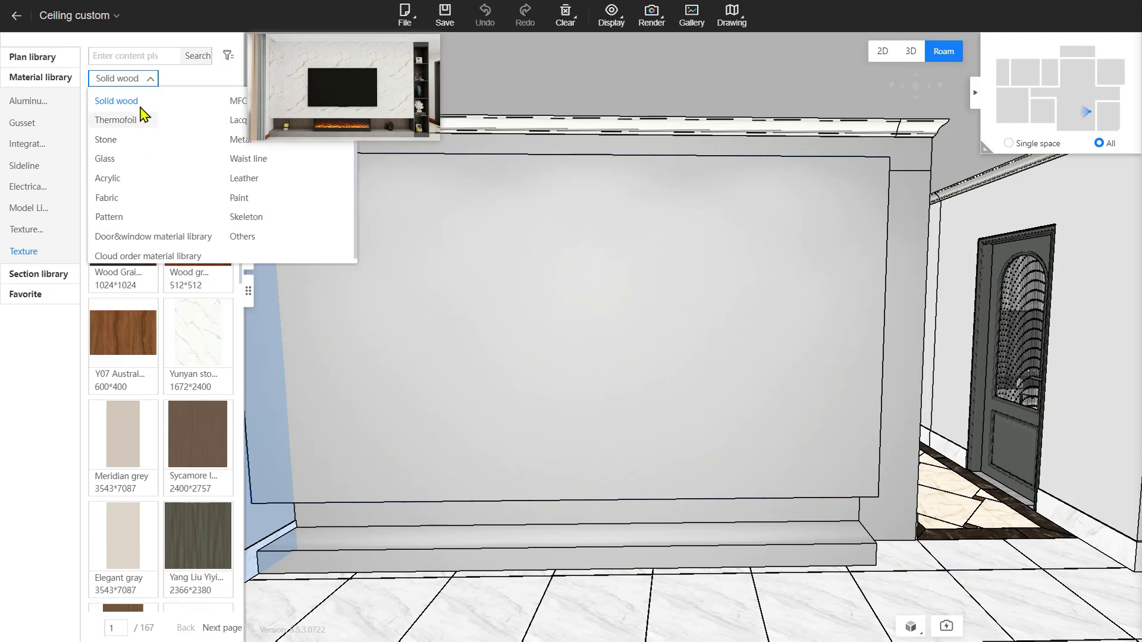
click(141, 81)
click(145, 82)
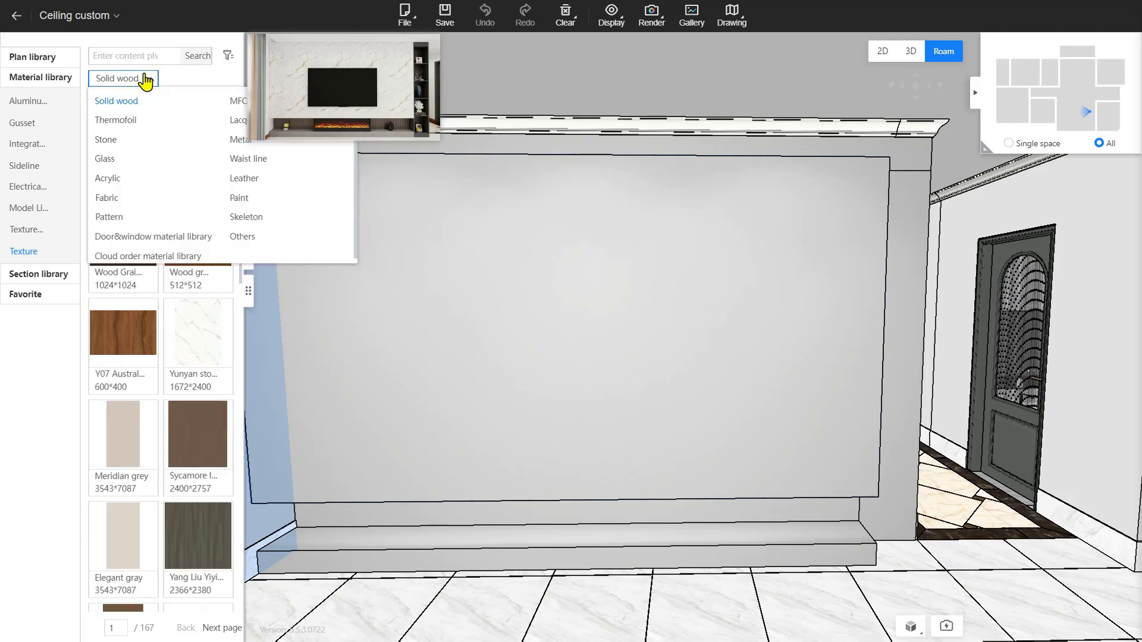
click(106, 143)
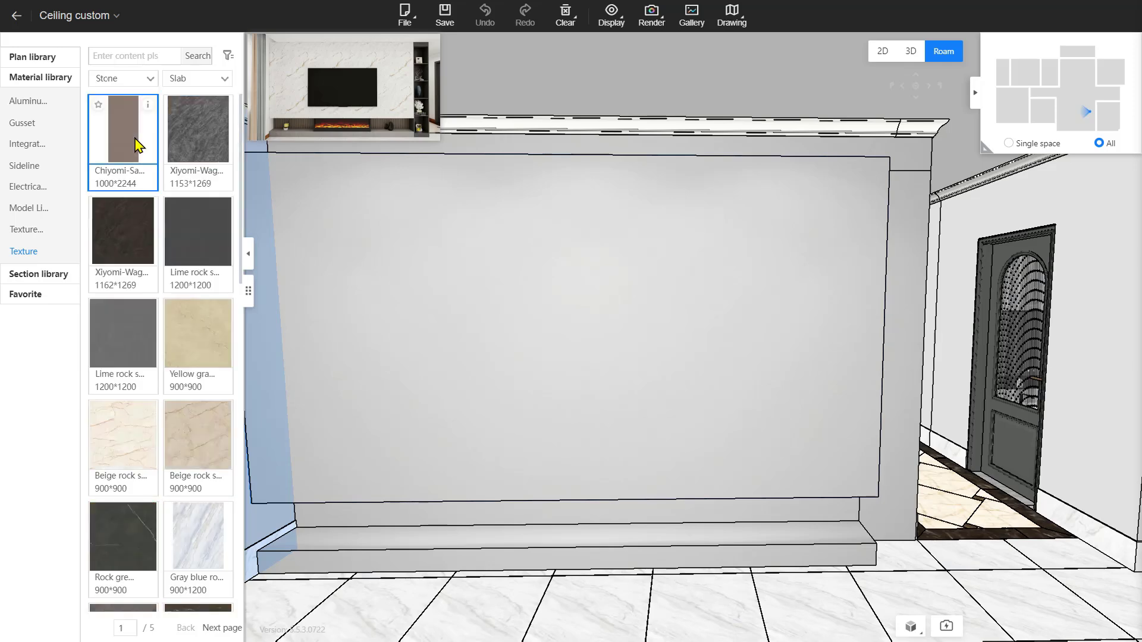
scroll(158, 181, down, 6)
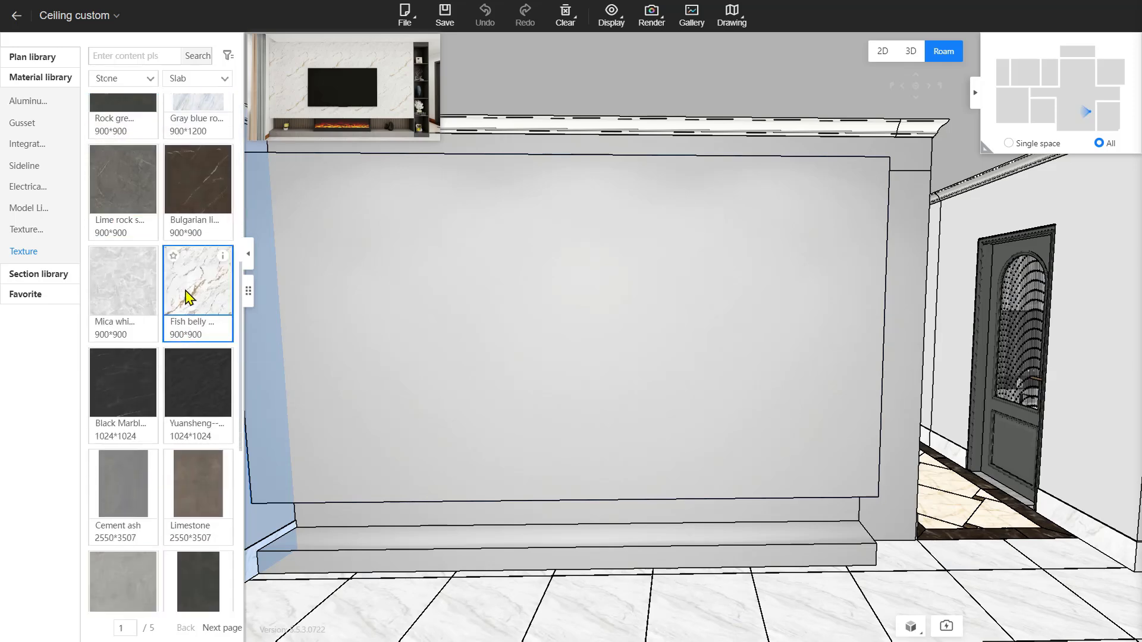
drag(185, 296, 574, 345)
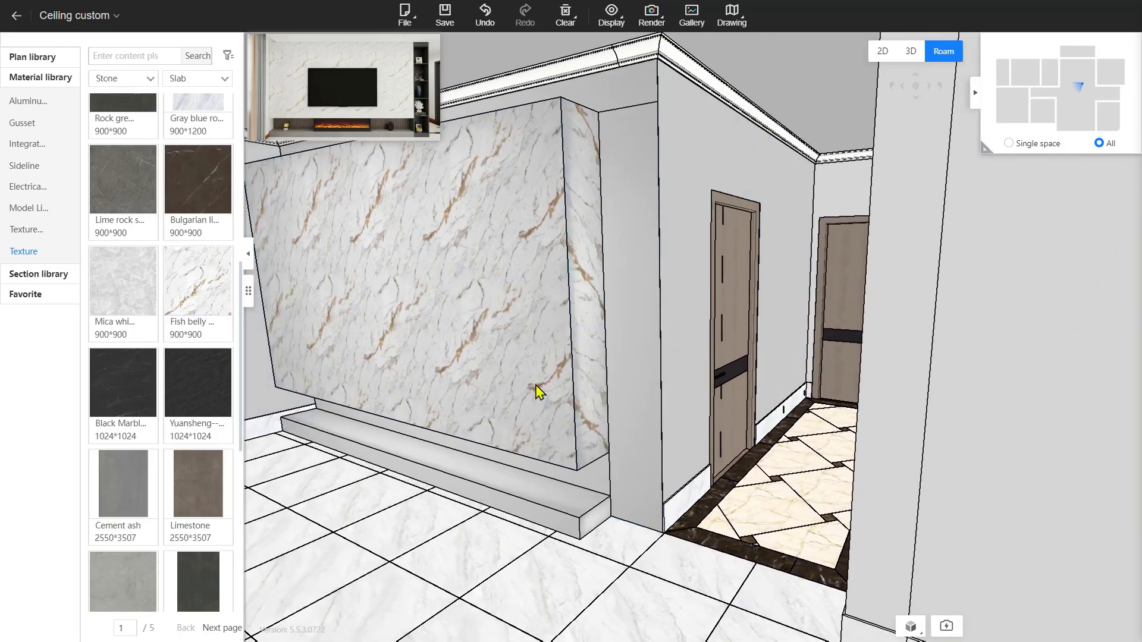
Drop the Fish belly marble onto the panel's lower ledge
drag(535, 385, 493, 302)
scroll(493, 303, down, 3)
scroll(493, 302, up, 5)
drag(195, 296, 425, 400)
drag(400, 331, 475, 436)
Move the view square to the ledge and apply Cement ash to its top
key(q)
key(a)
key(q)
key(s)
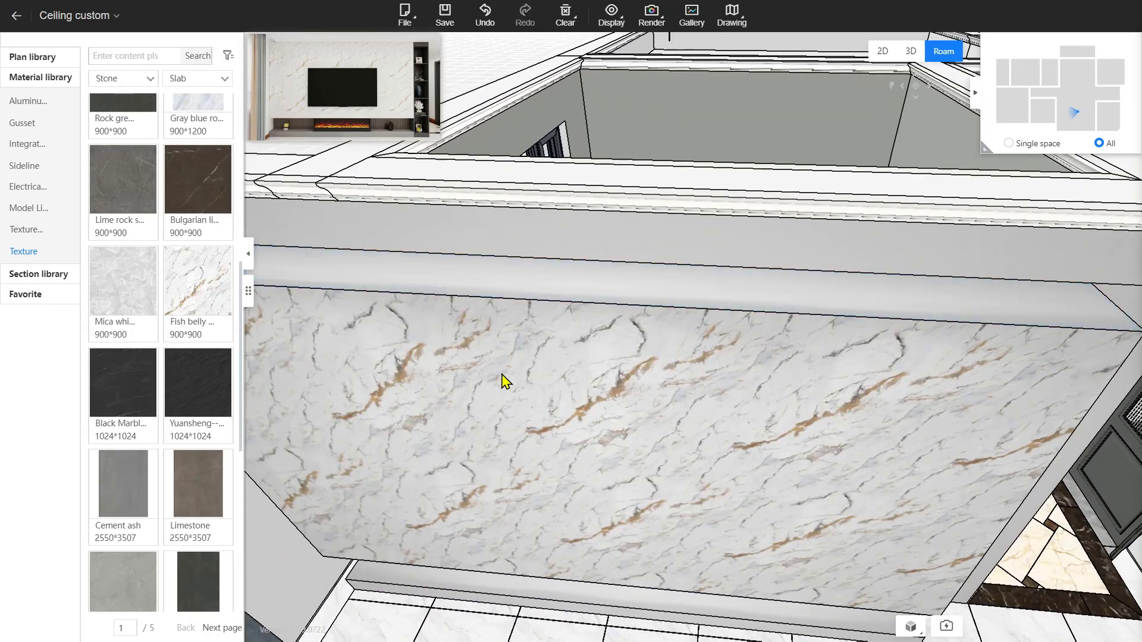
key(e)
drag(501, 374, 575, 483)
key(d)
key(a)
key(w)
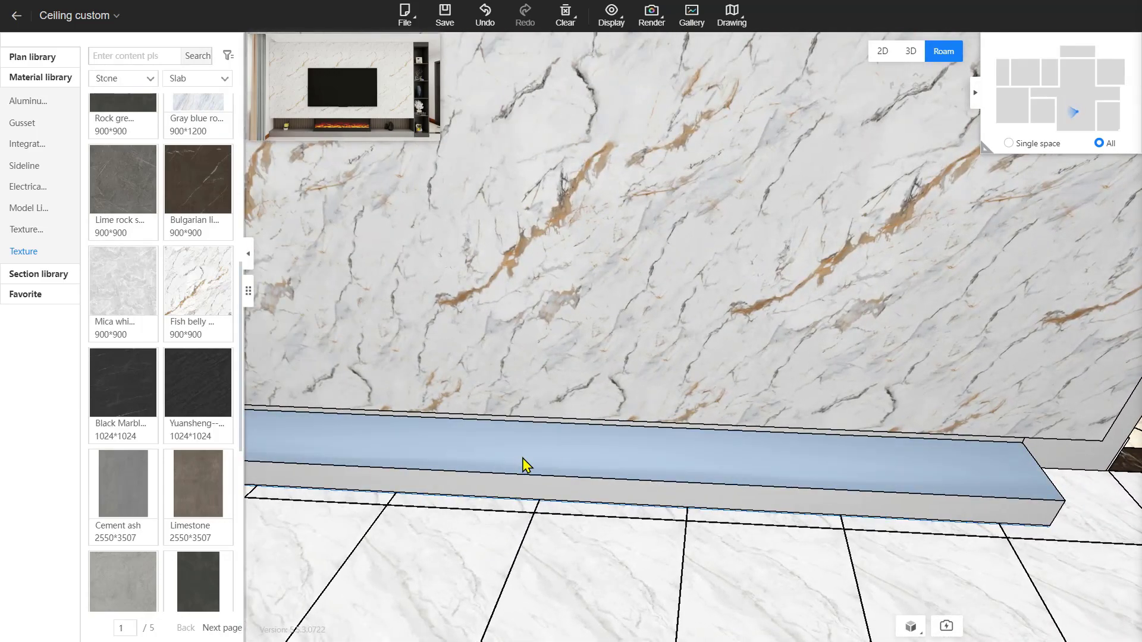
drag(349, 465, 453, 459)
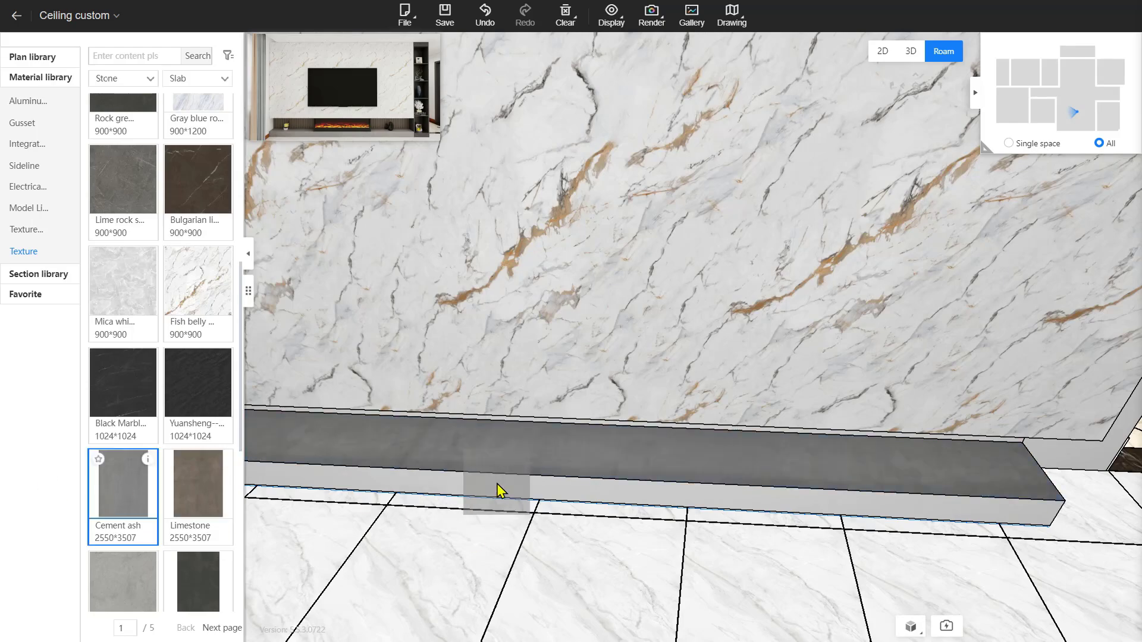
Apply Cement ash to the ledge's end face
key(d)
drag(704, 518, 601, 535)
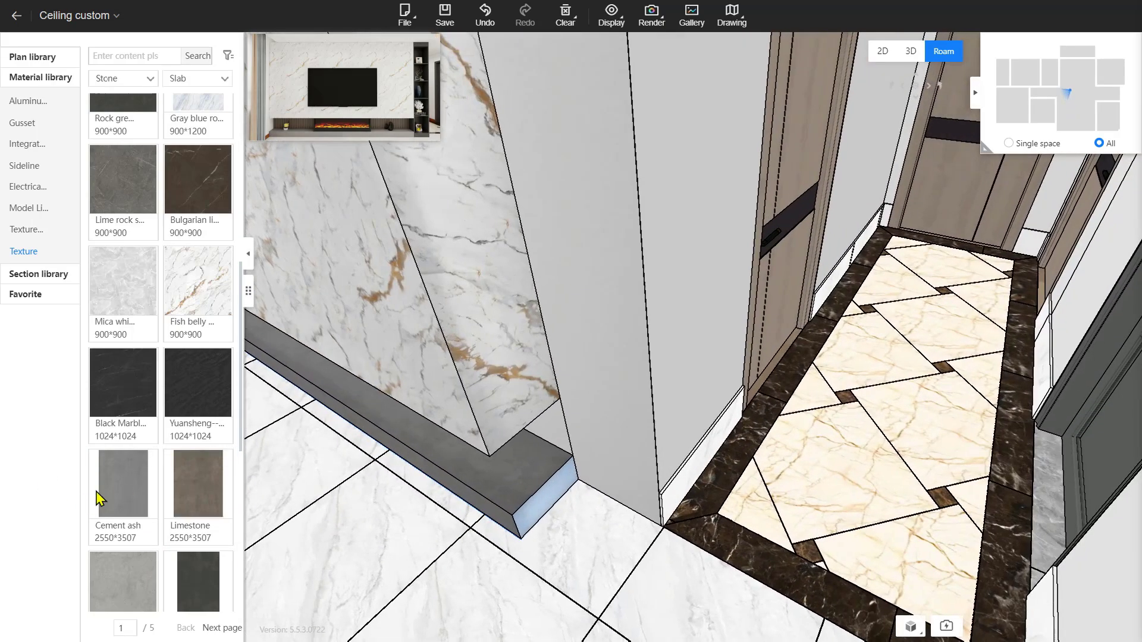
drag(113, 497, 535, 505)
key(a)
drag(533, 502, 451, 404)
key(w)
key(s)
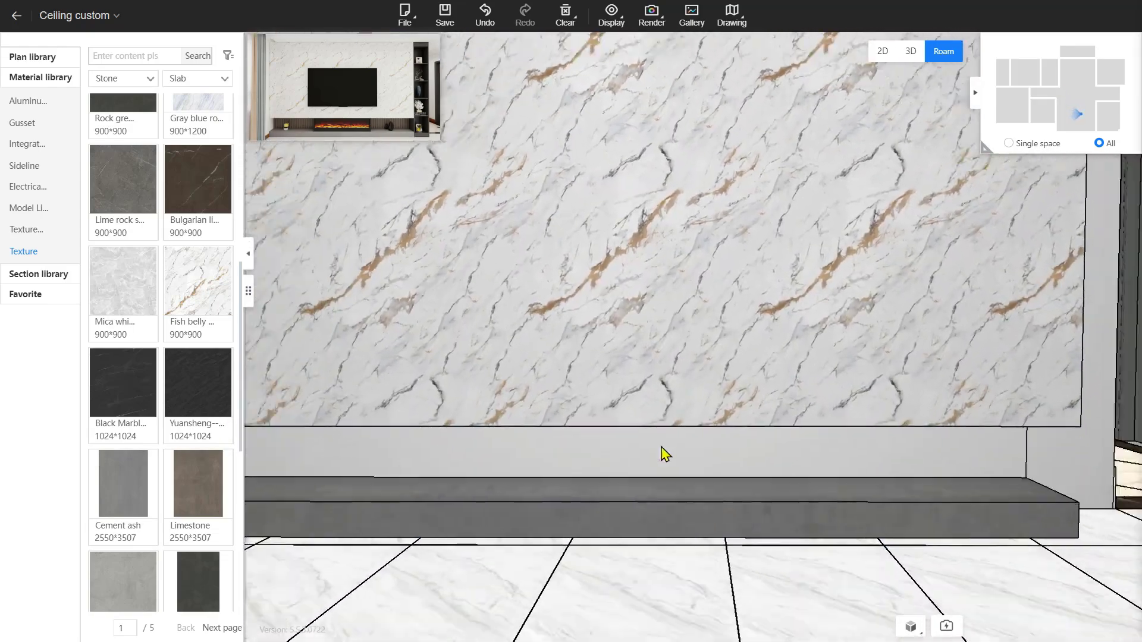
drag(656, 472, 581, 307)
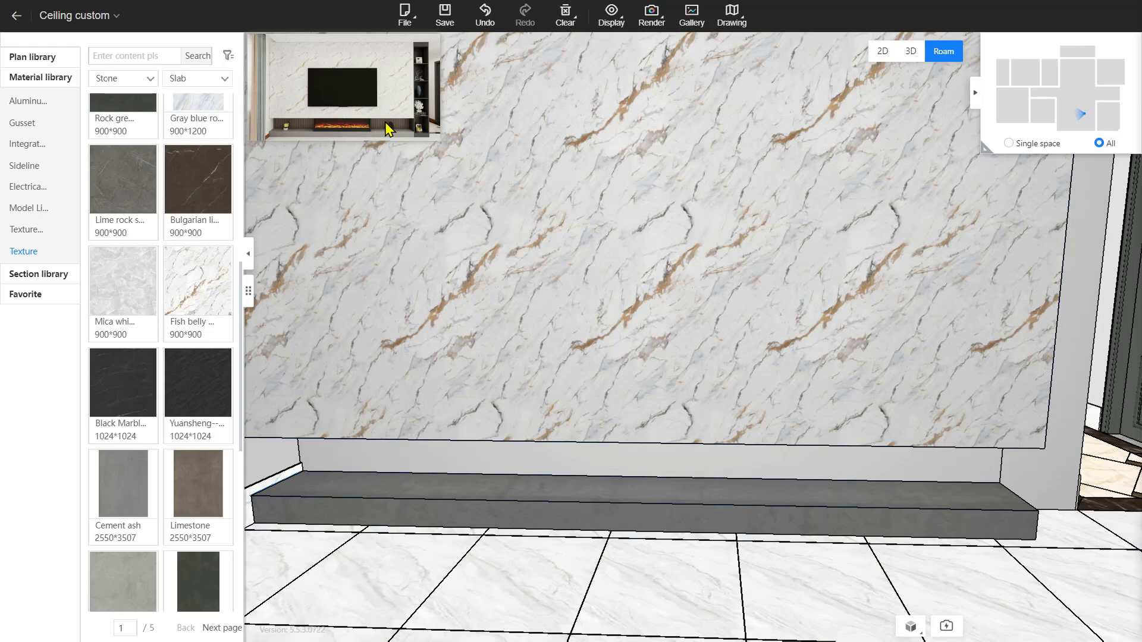
Show the Common library and try a Grid wall panel along the wall base, then undo
scroll(92, 122, up, 6)
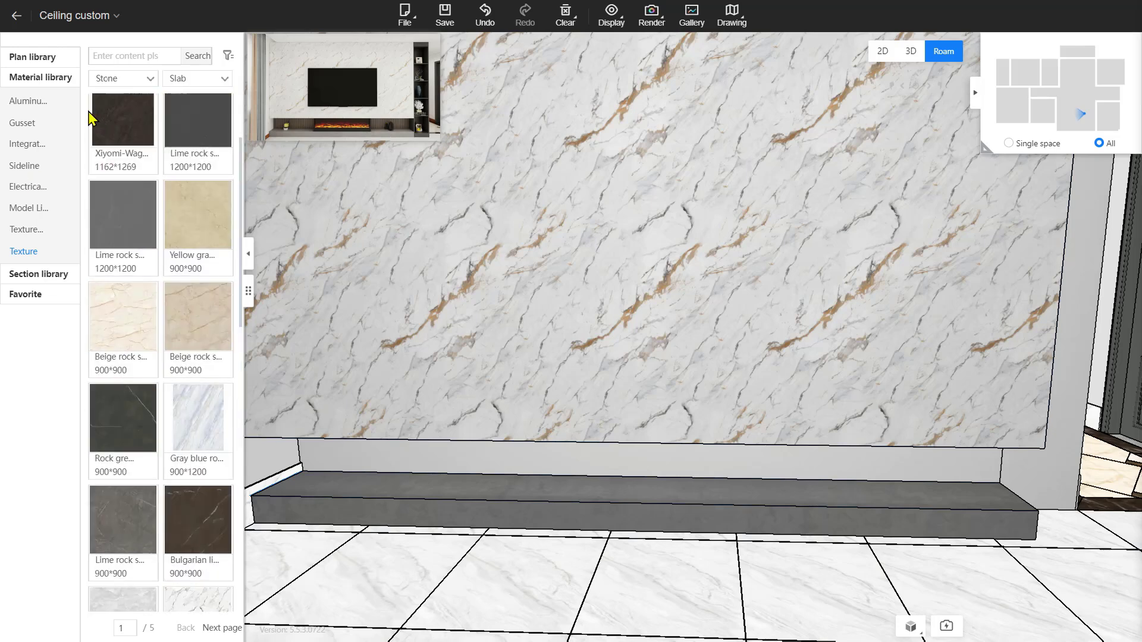
click(51, 63)
click(56, 82)
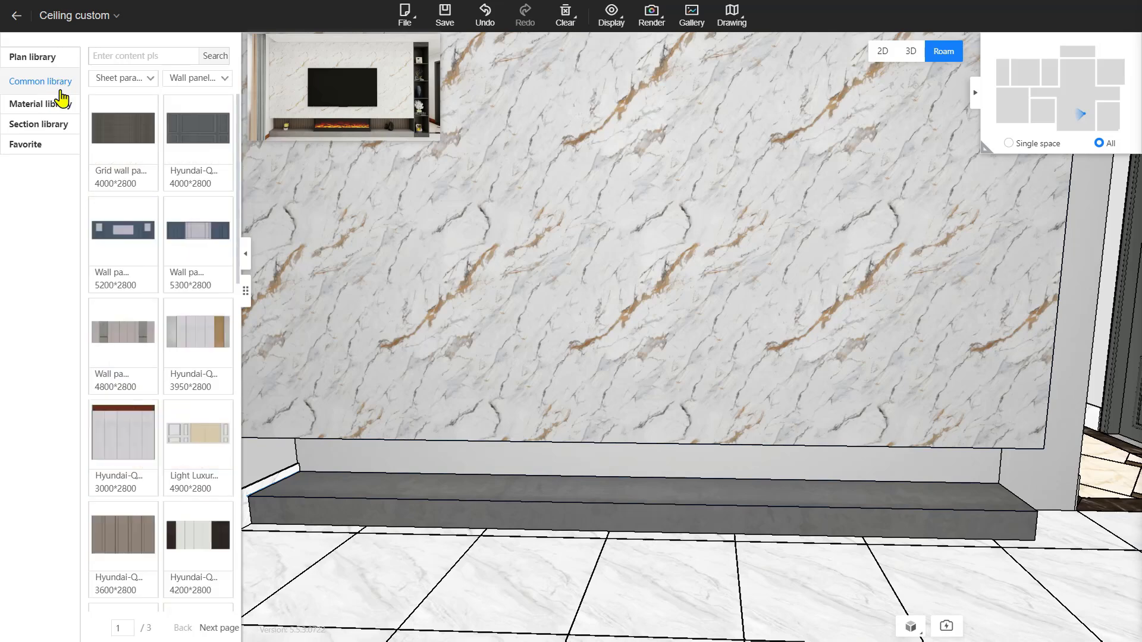
drag(122, 139, 360, 461)
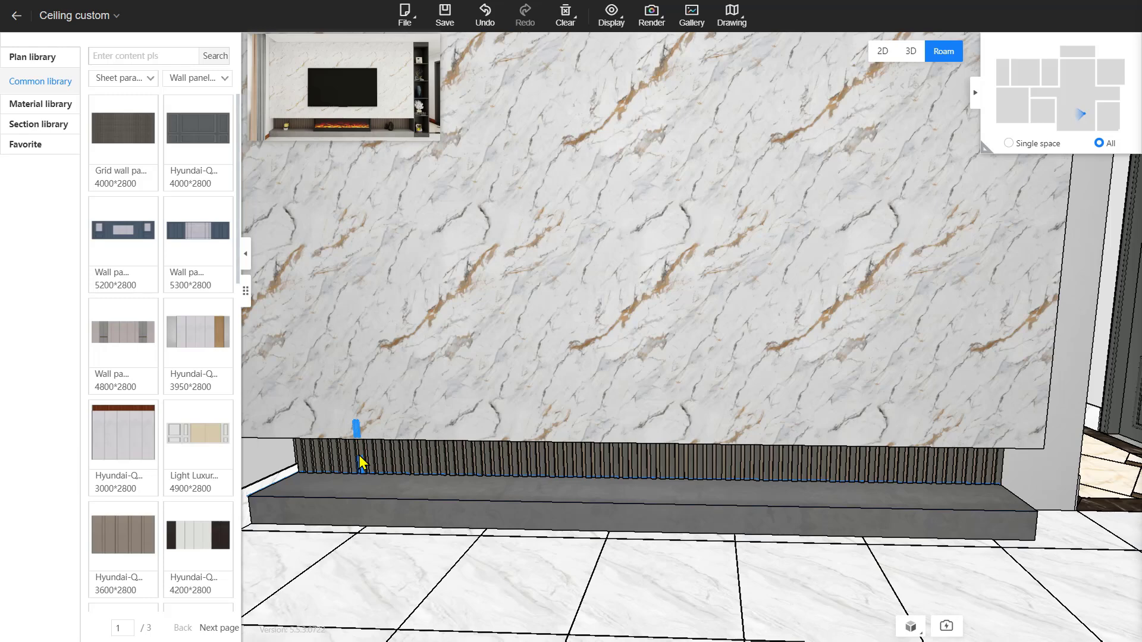
key(ctrl+z)
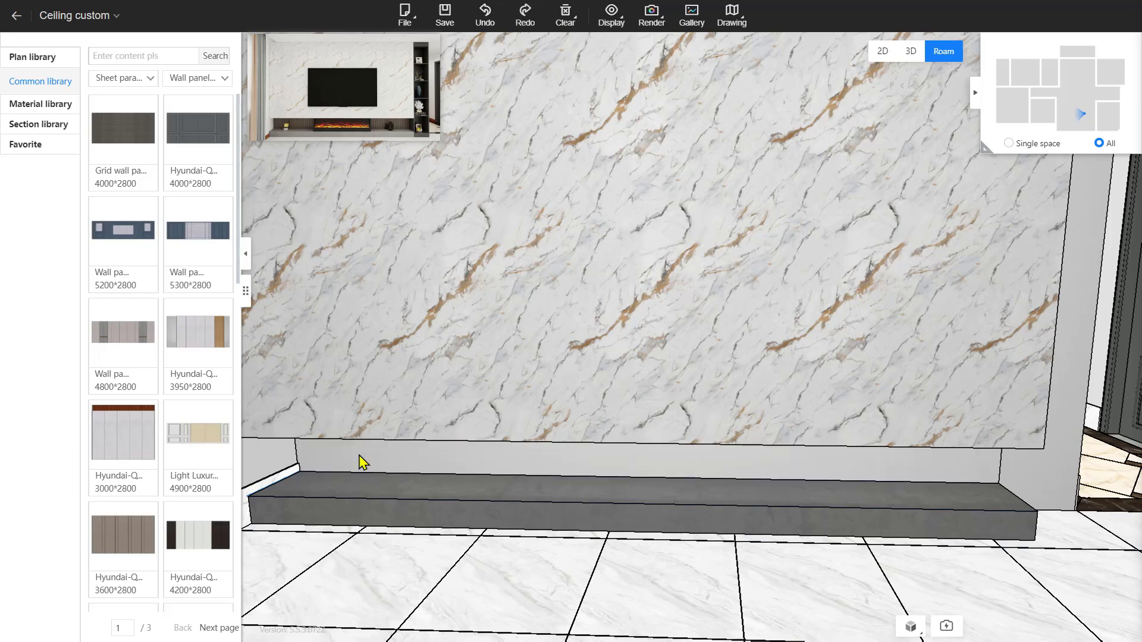
Place a 600 × 2800 × 17 integrated limestone wallboard on the baseboard's lower strip
double_click(387, 459)
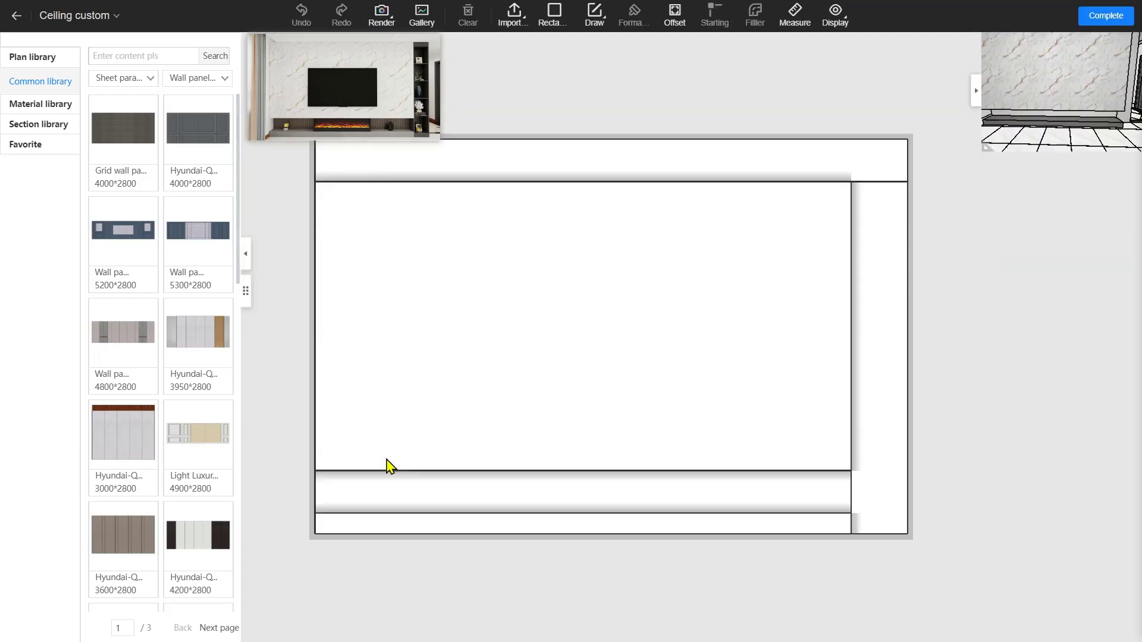
click(40, 107)
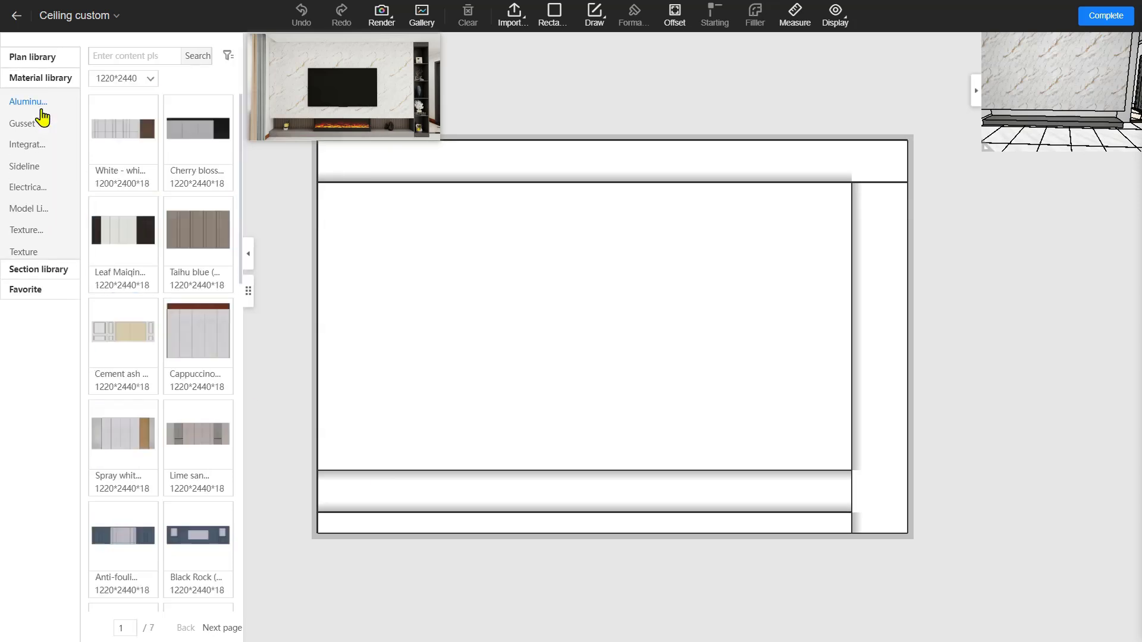
click(28, 149)
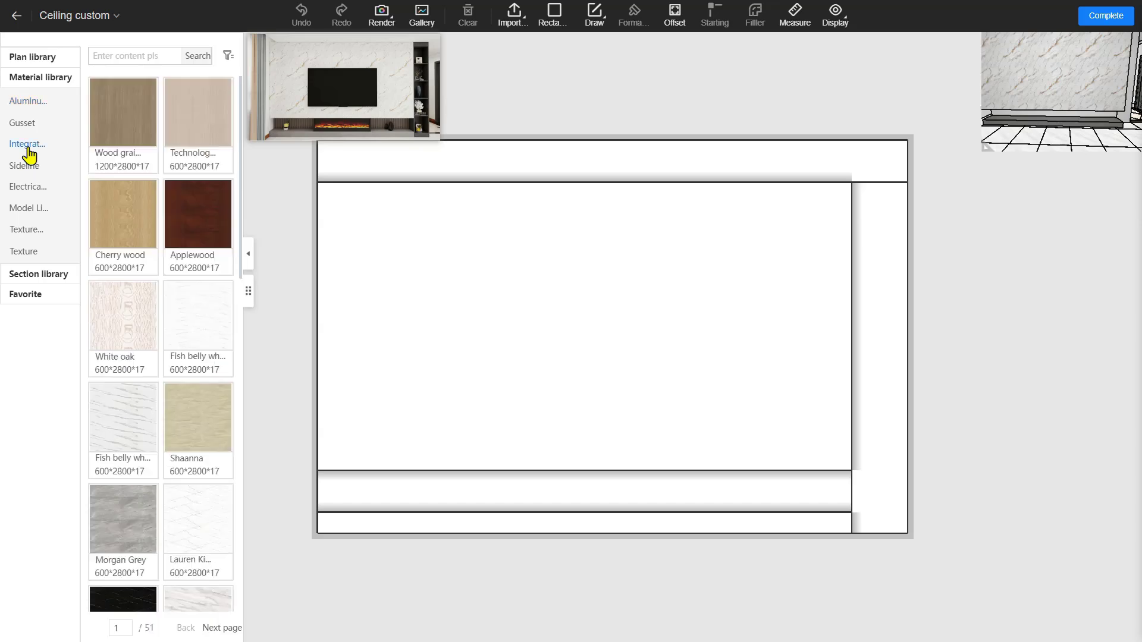
scroll(126, 202, down, 5)
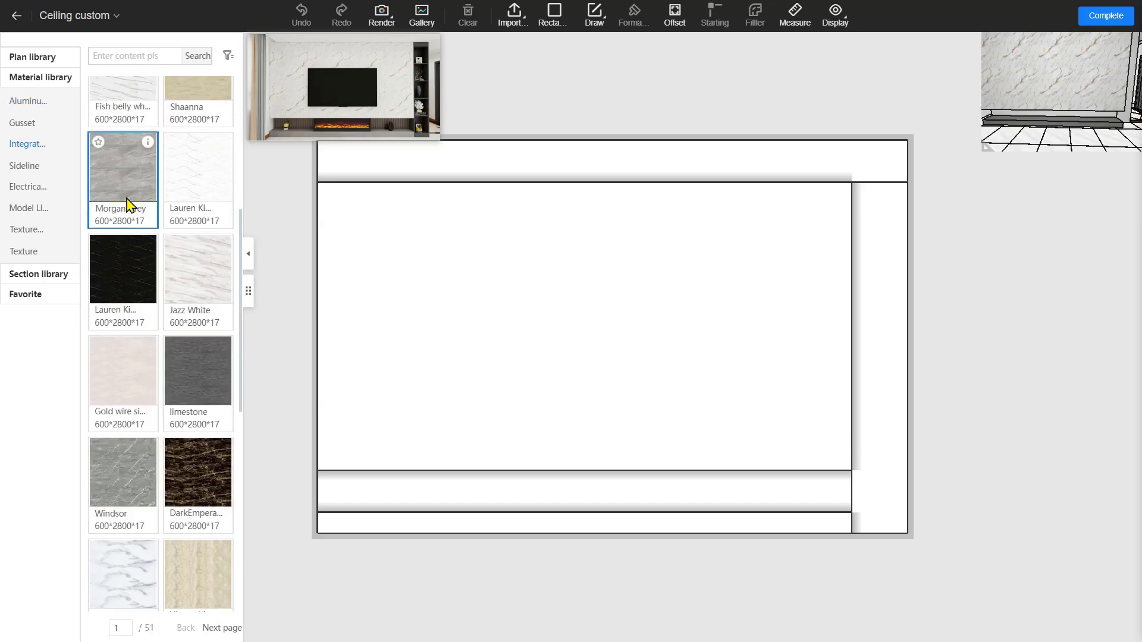
drag(205, 379, 368, 497)
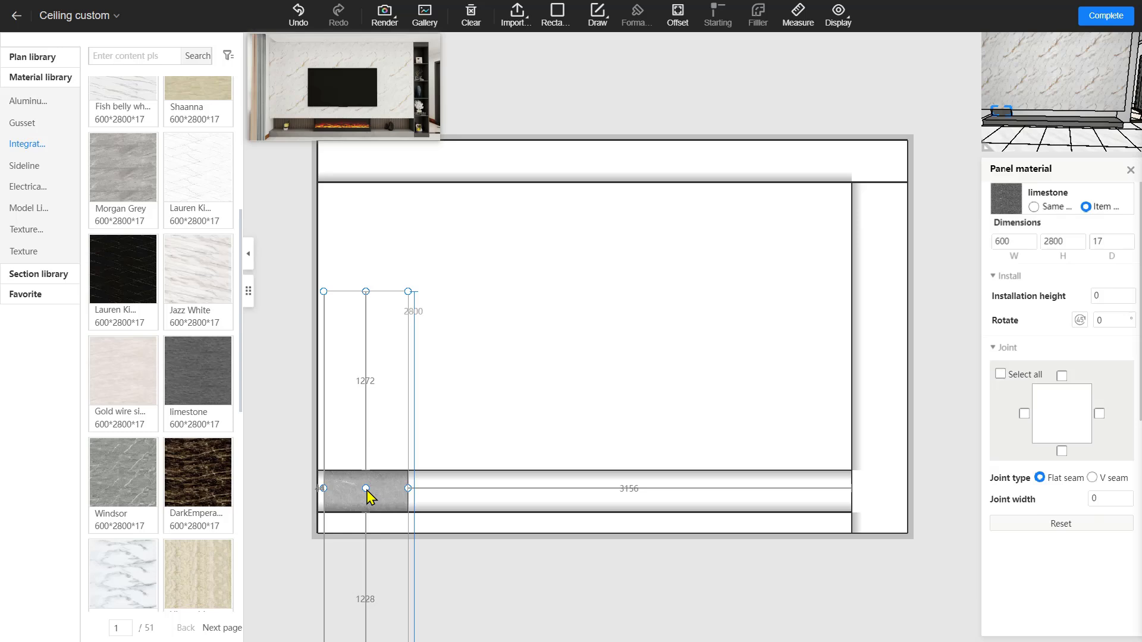
Size the limestone panel to 50 wide by 350 tall
double_click(1018, 238)
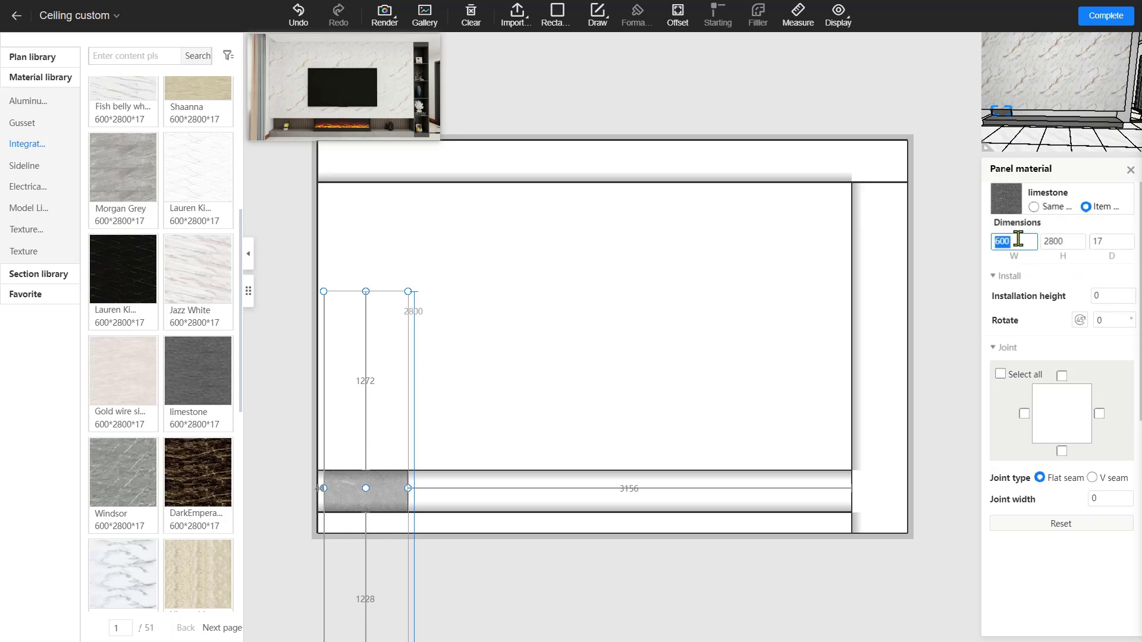
text(50)
key(Return)
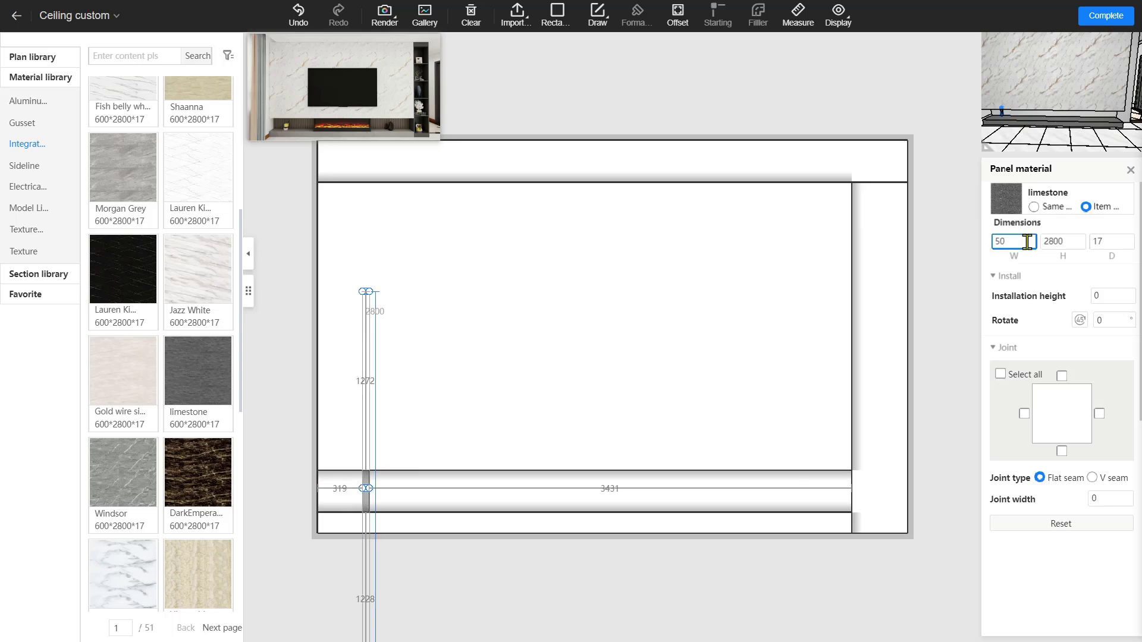
double_click(1055, 241)
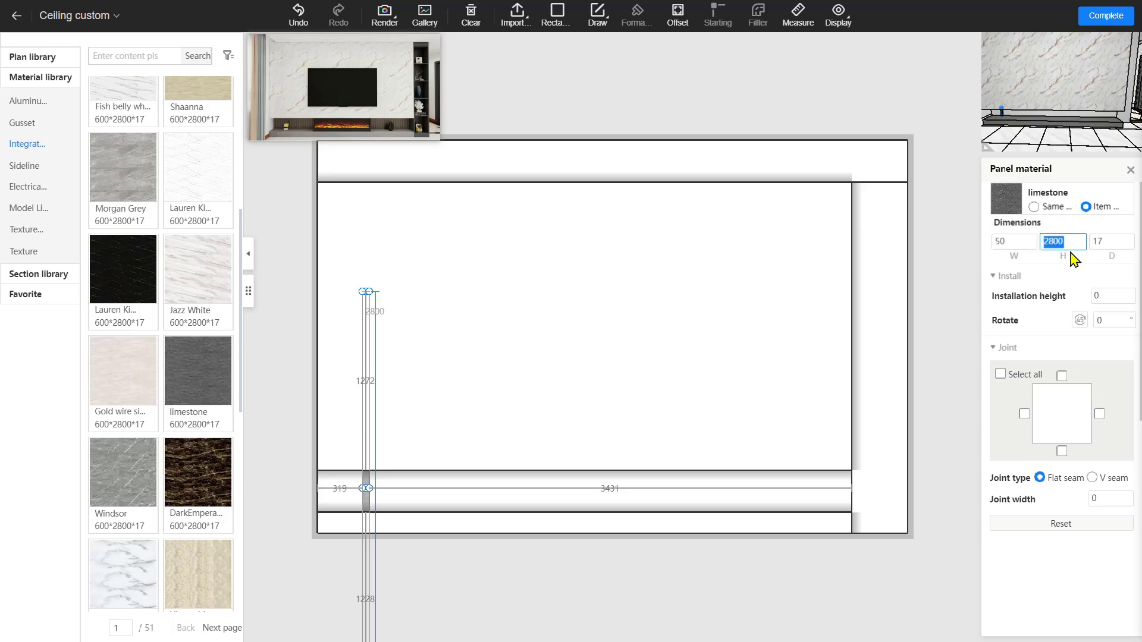
text(350)
key(Return)
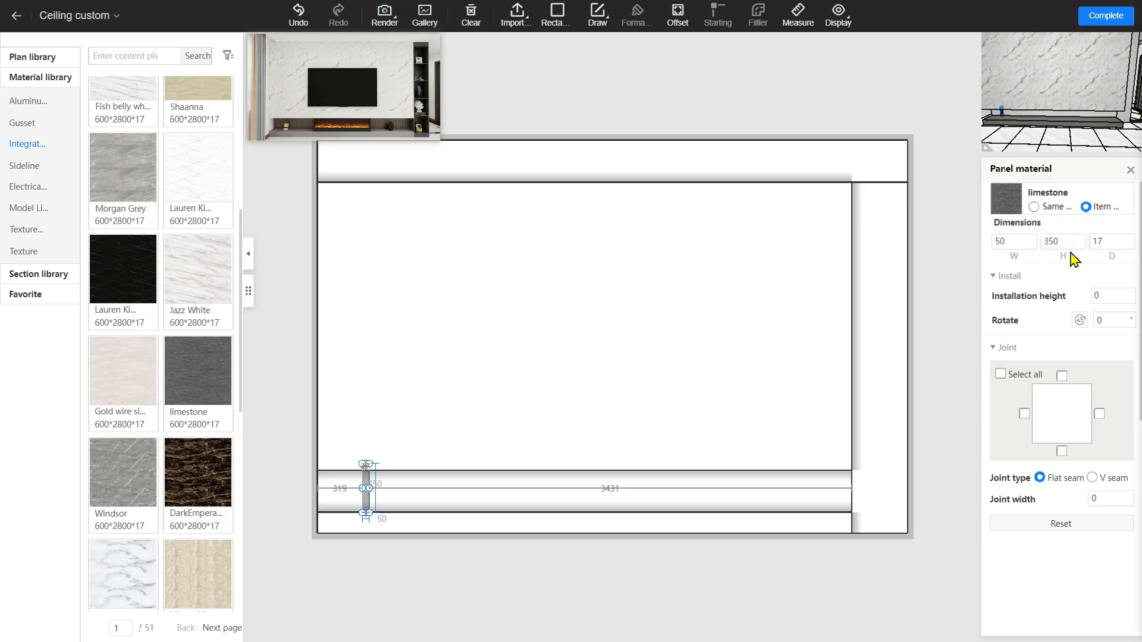
Move the panel to the band's left end with a left offset of 0
scroll(374, 500, up, 5)
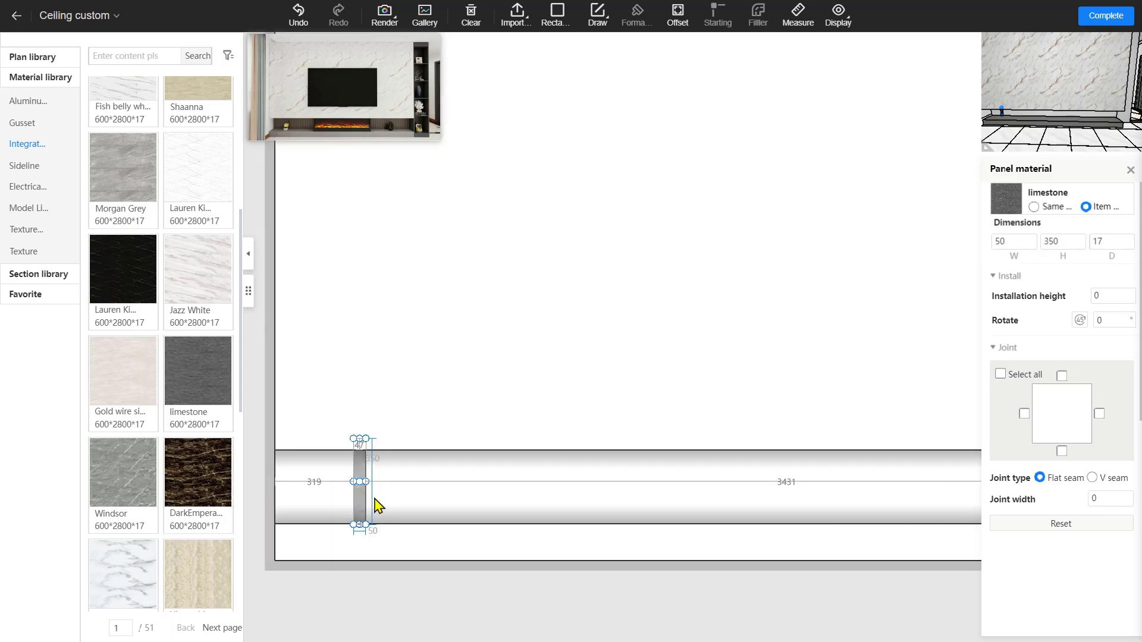
middle_drag(405, 491, 574, 446)
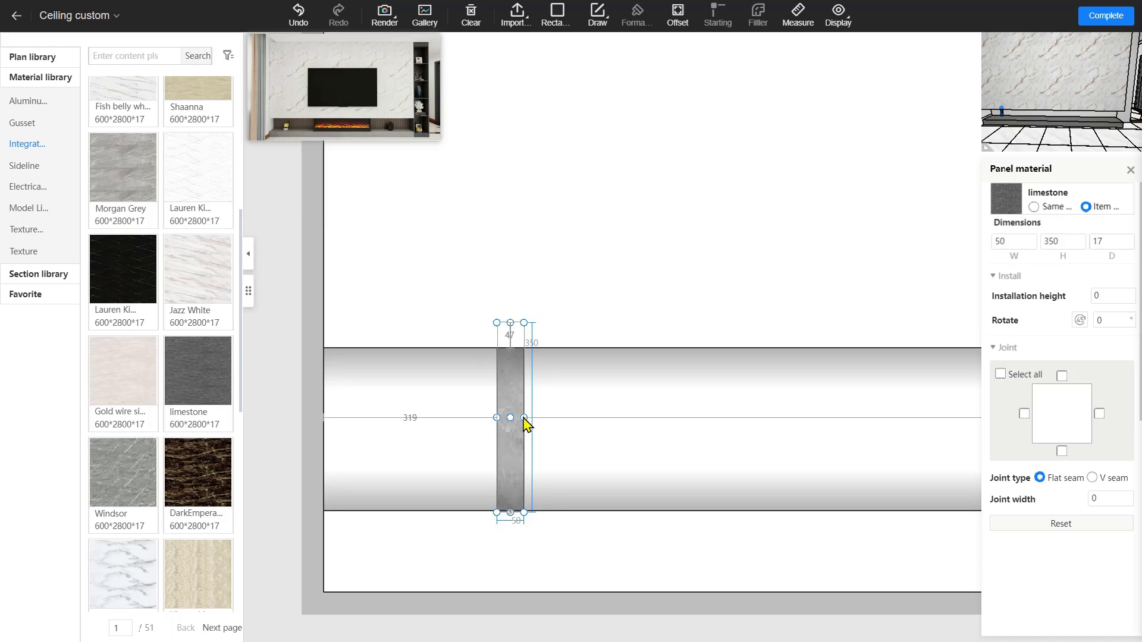
drag(512, 421, 360, 421)
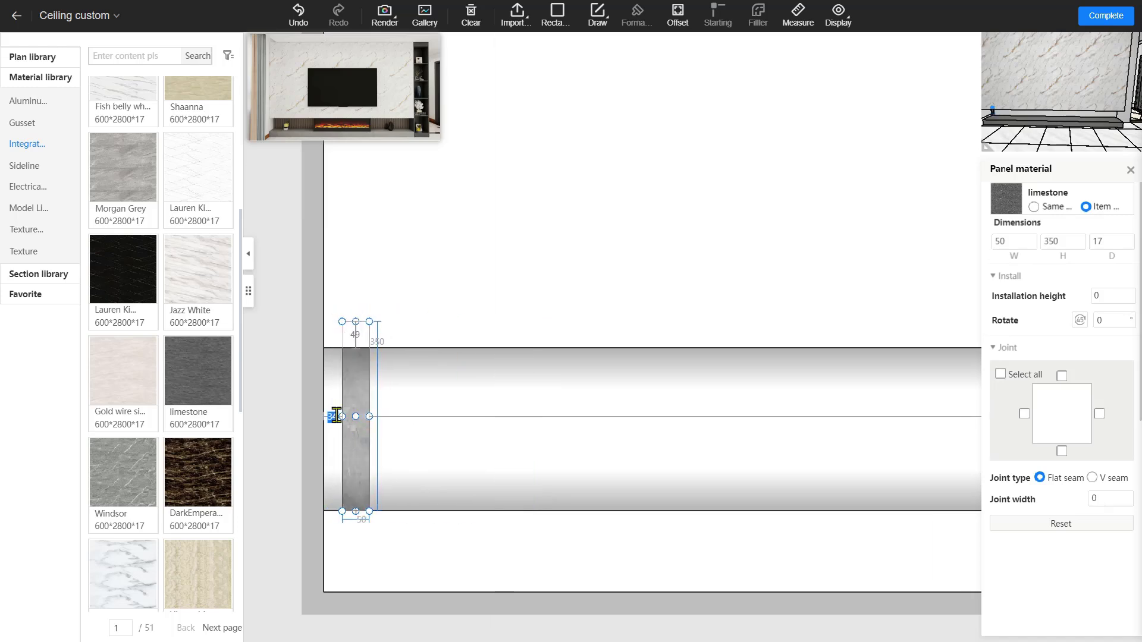
text(0)
key(Return)
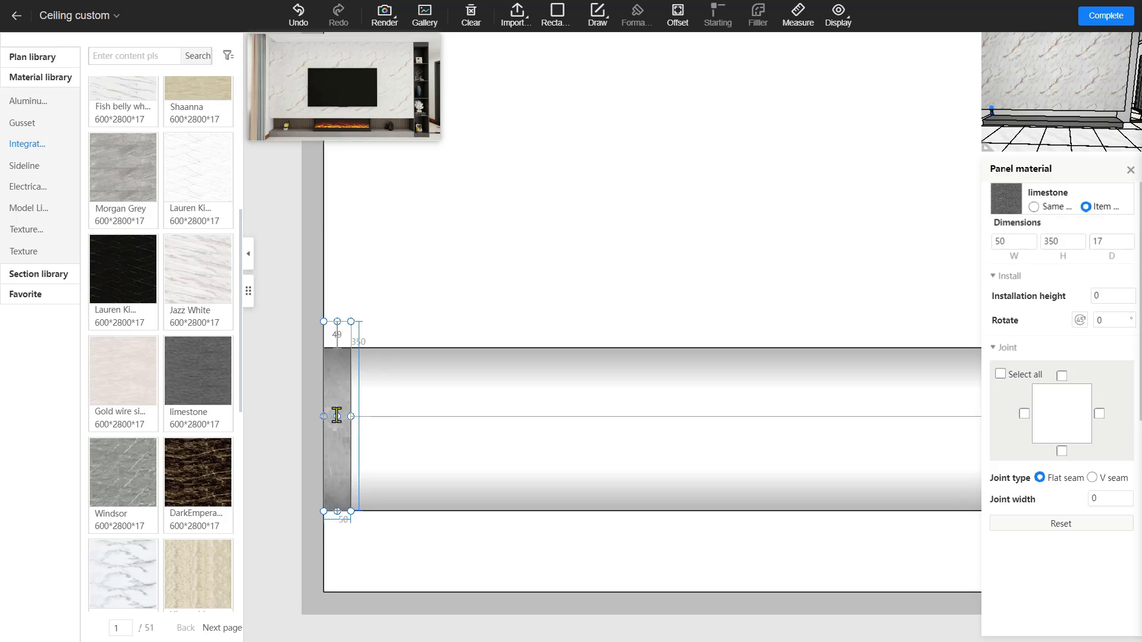
Narrow the panel to 25 wide, keeping it flush at 0 from the left edge
click(1012, 242)
key(Return)
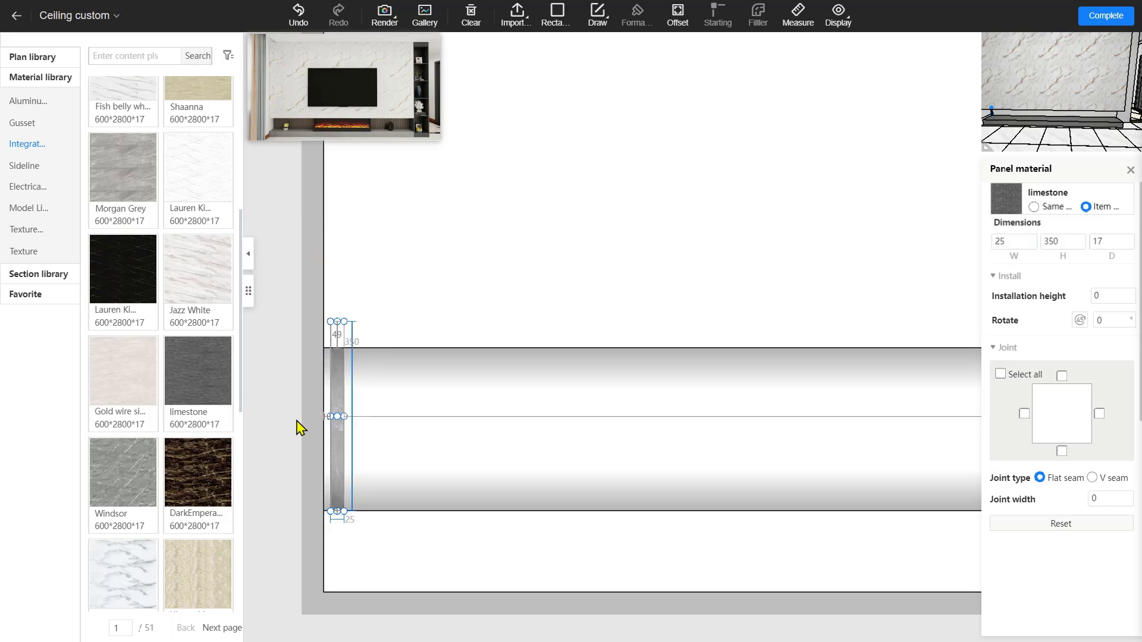
double_click(327, 414)
text(0)
key(Return)
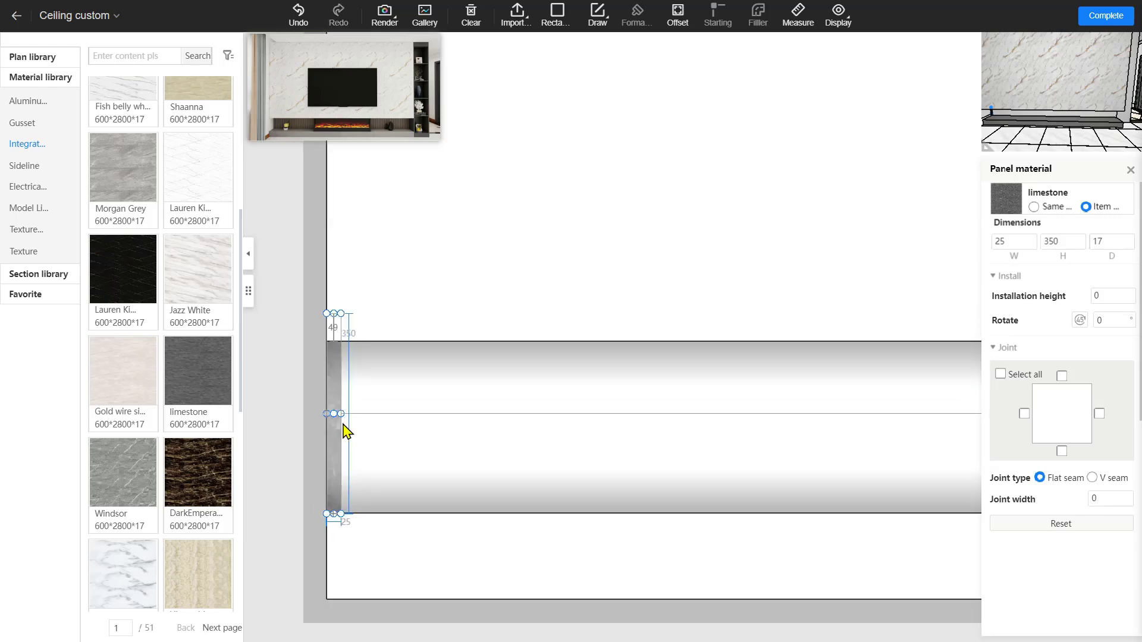
click(375, 452)
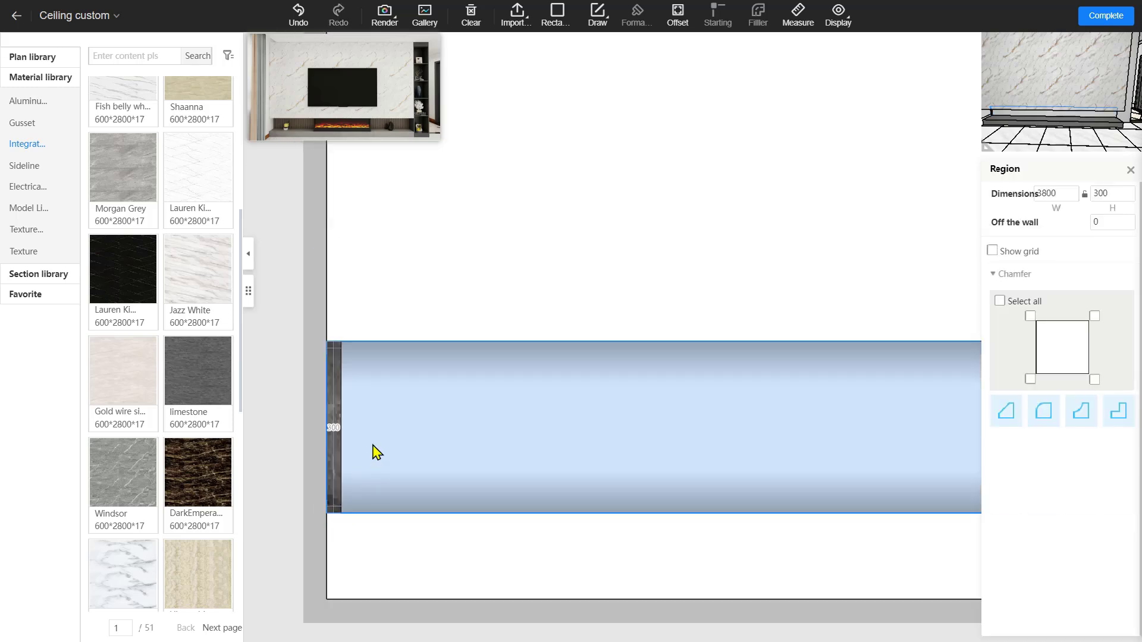
click(337, 463)
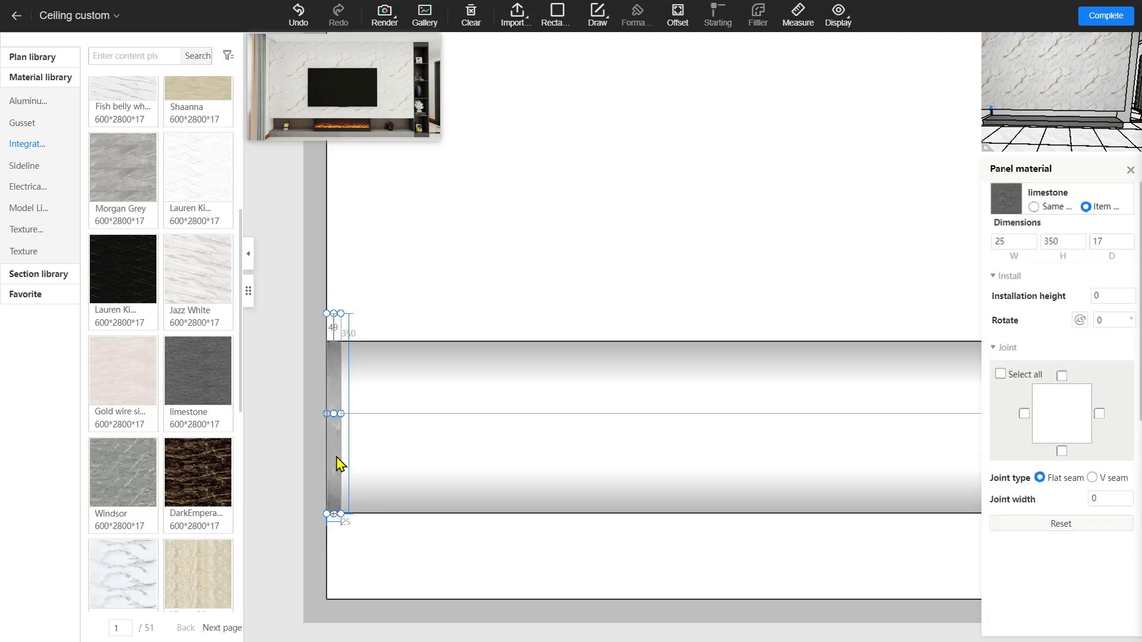
scroll(337, 463, down, 2)
scroll(523, 439, down, 3)
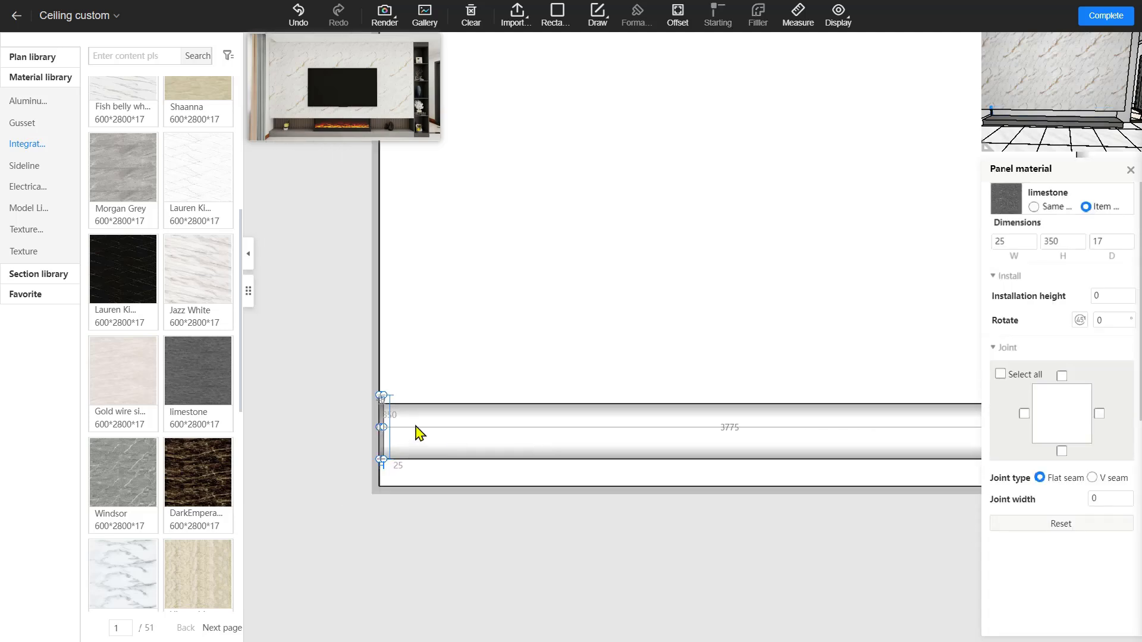
click(384, 439)
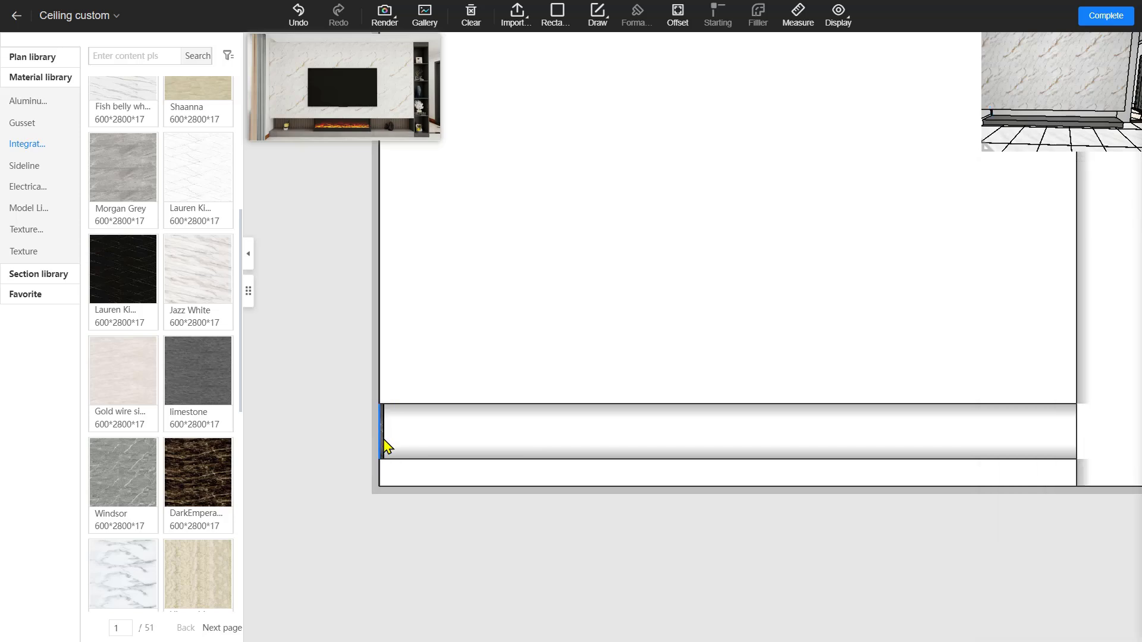
scroll(383, 446, up, 3)
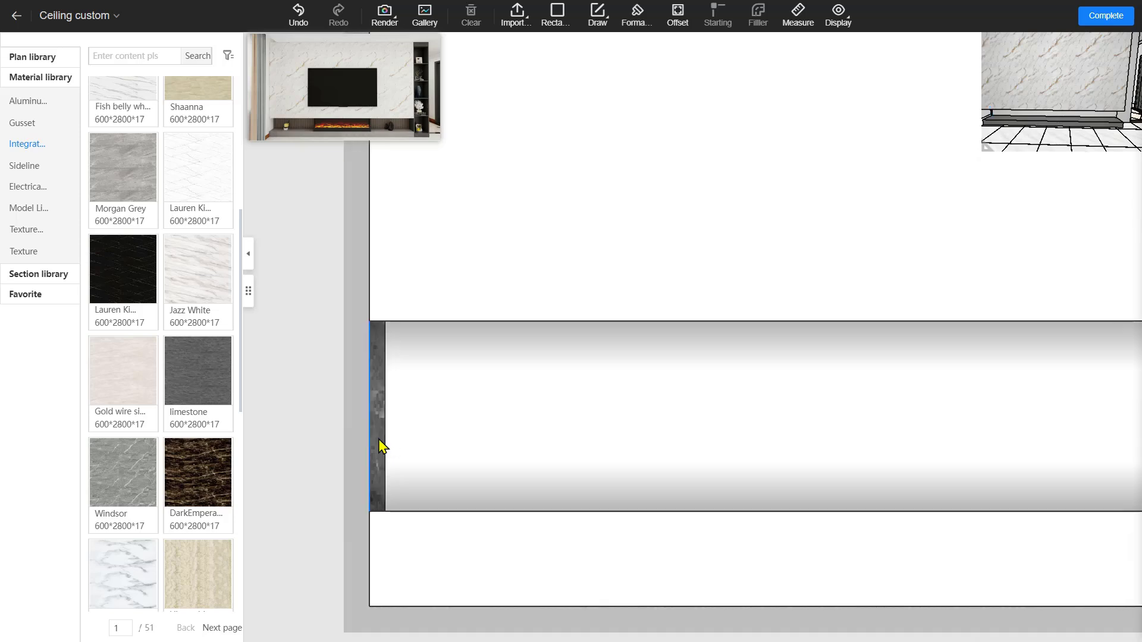
Rectangular-array the 25-wide limestone strip along the band up to the right wall
click(380, 446)
right_click(380, 445)
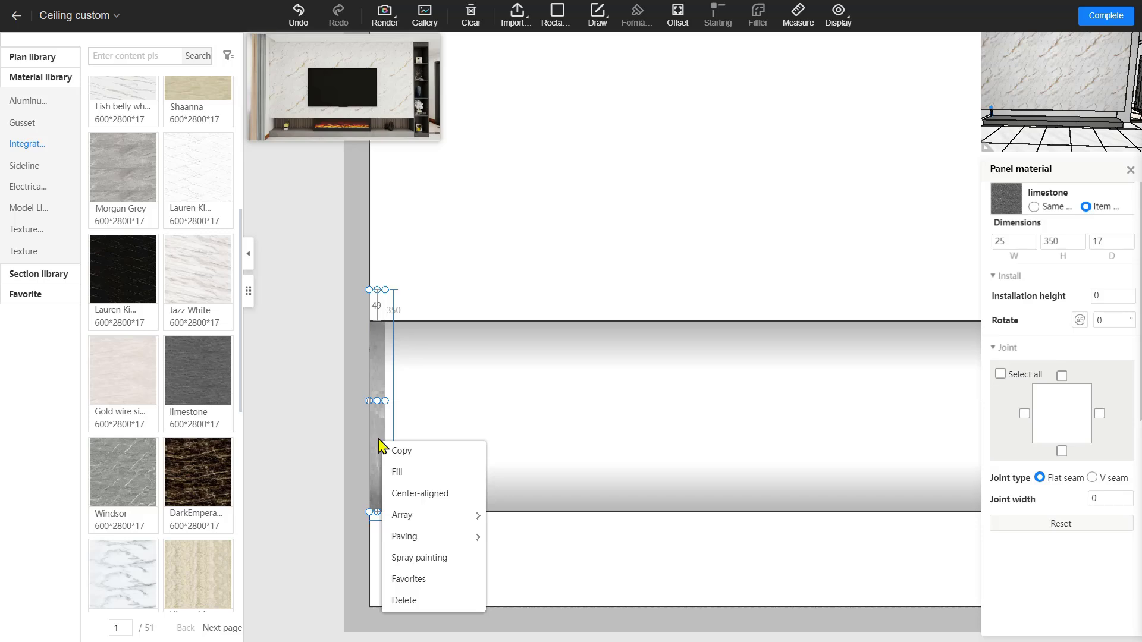
mouse_move(462, 515)
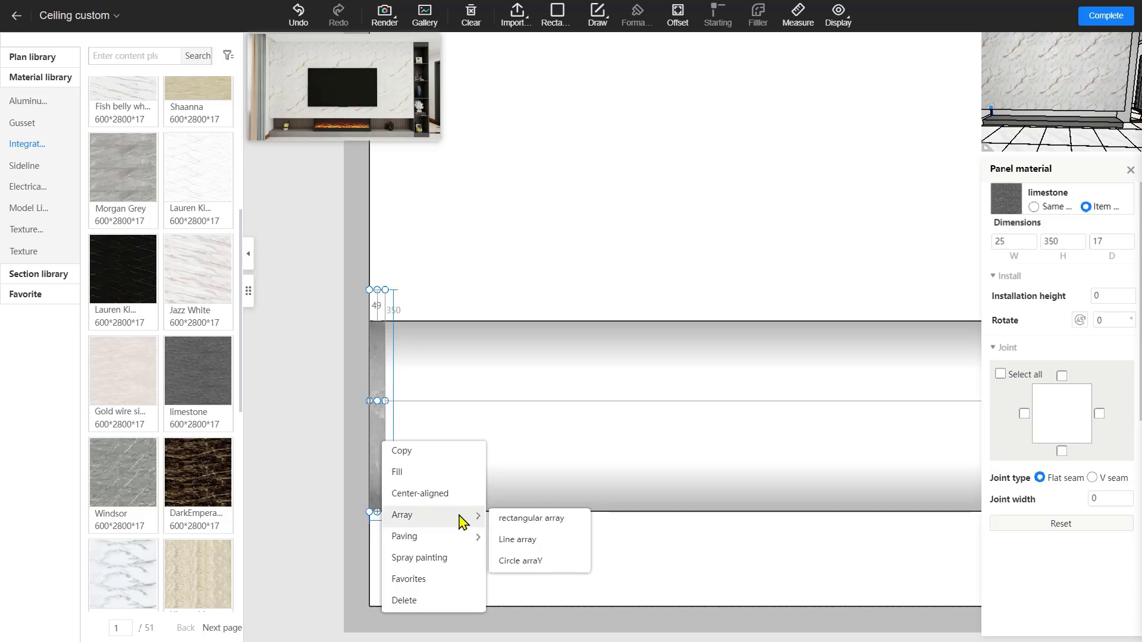
click(532, 519)
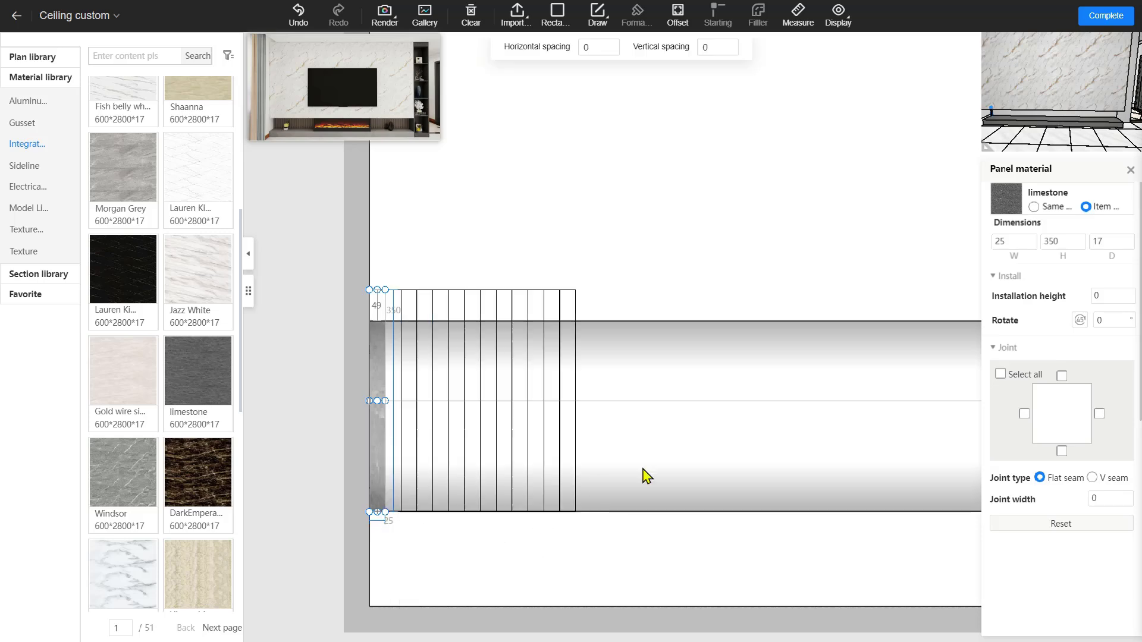
scroll(956, 461, down, 4)
middle_drag(926, 397, 551, 390)
middle_drag(778, 357, 559, 381)
middle_drag(766, 408, 462, 359)
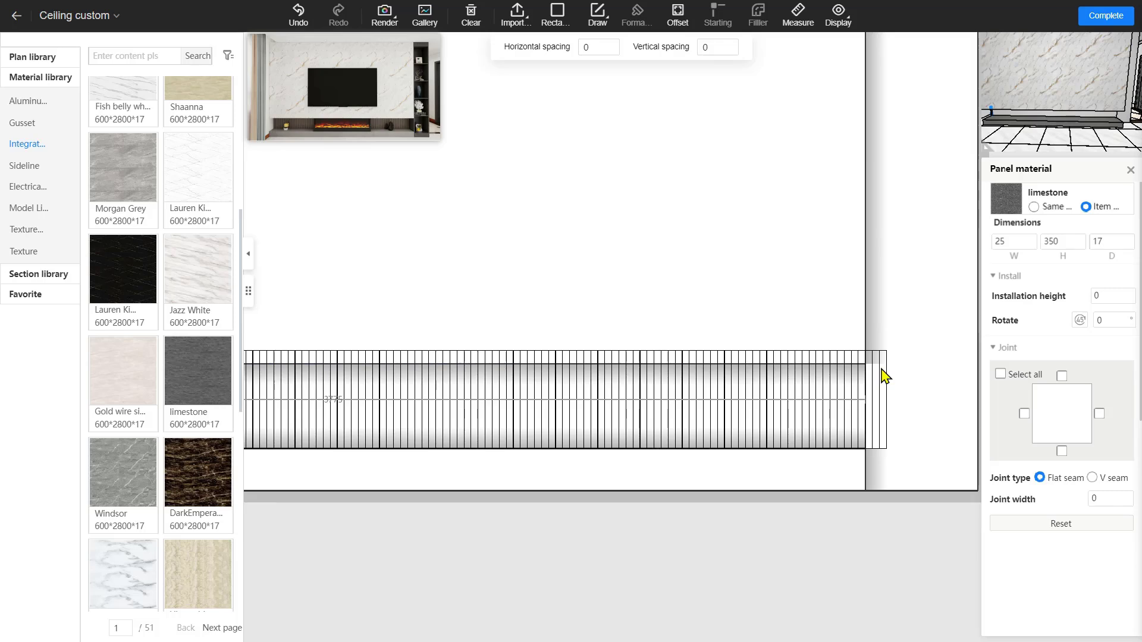
key(Tab)
Mark the array spacing settings in a screenshot, then set horizontal spacing to 25 and apply
key(F1)
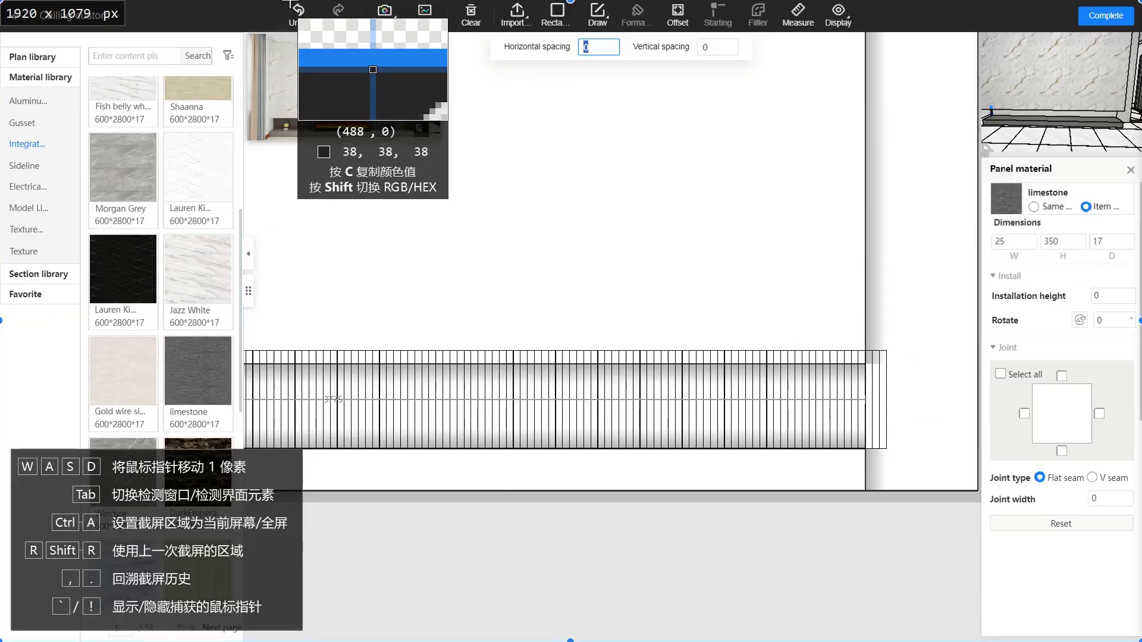
drag(289, 0, 993, 226)
drag(639, 226, 623, 269)
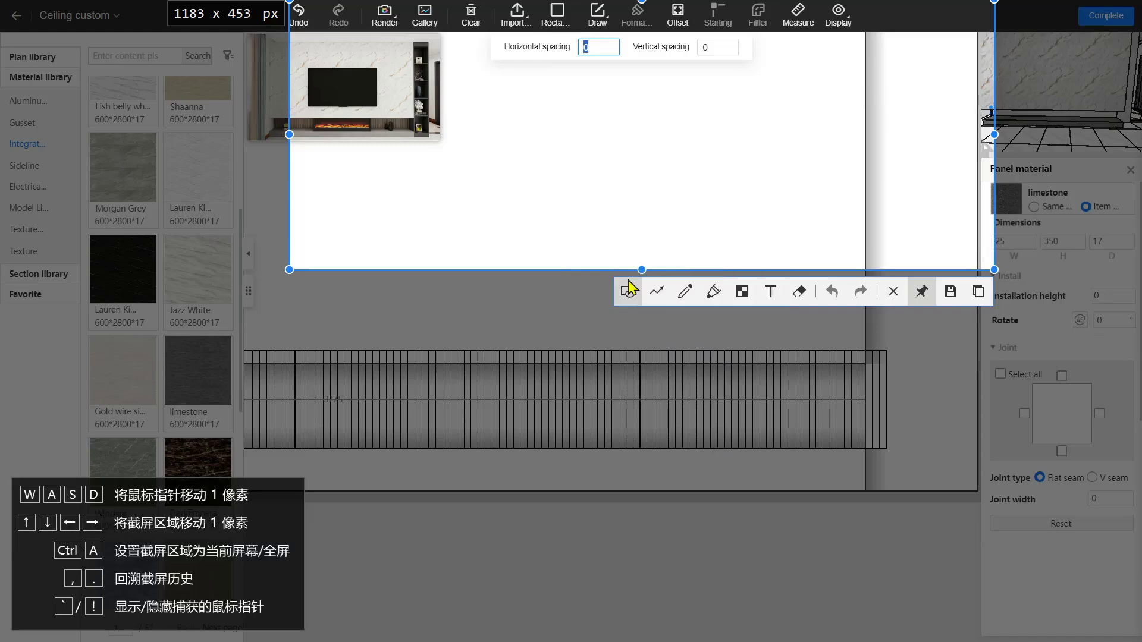
click(627, 292)
mouse_move(495, 33)
mouse_down()
mouse_move(898, 73)
mouse_move(881, 77)
mouse_up()
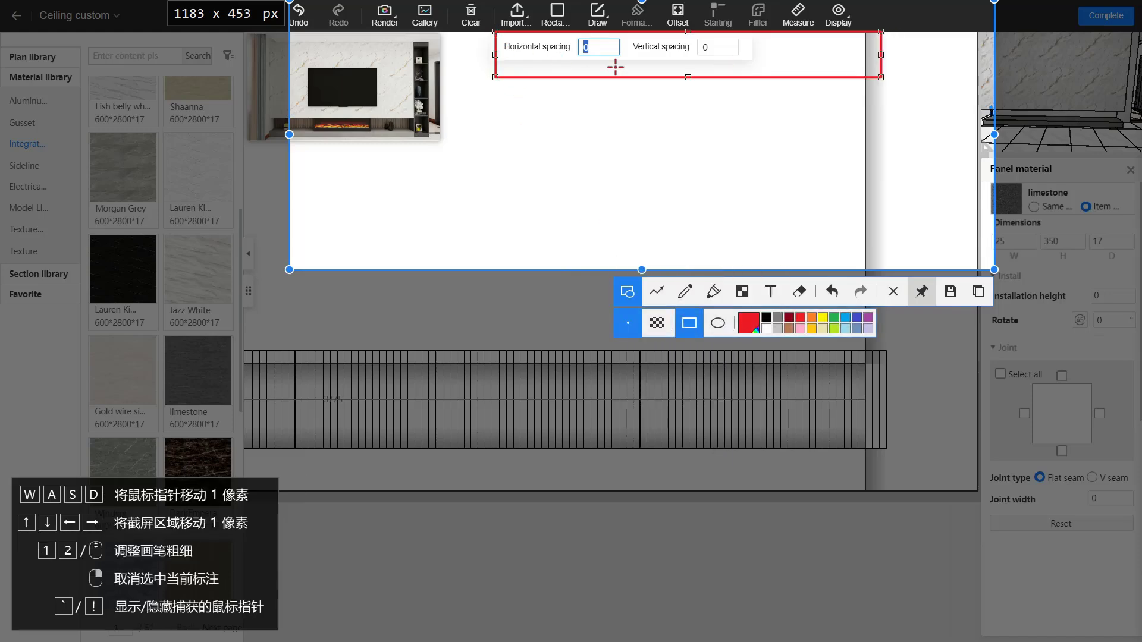
click(892, 291)
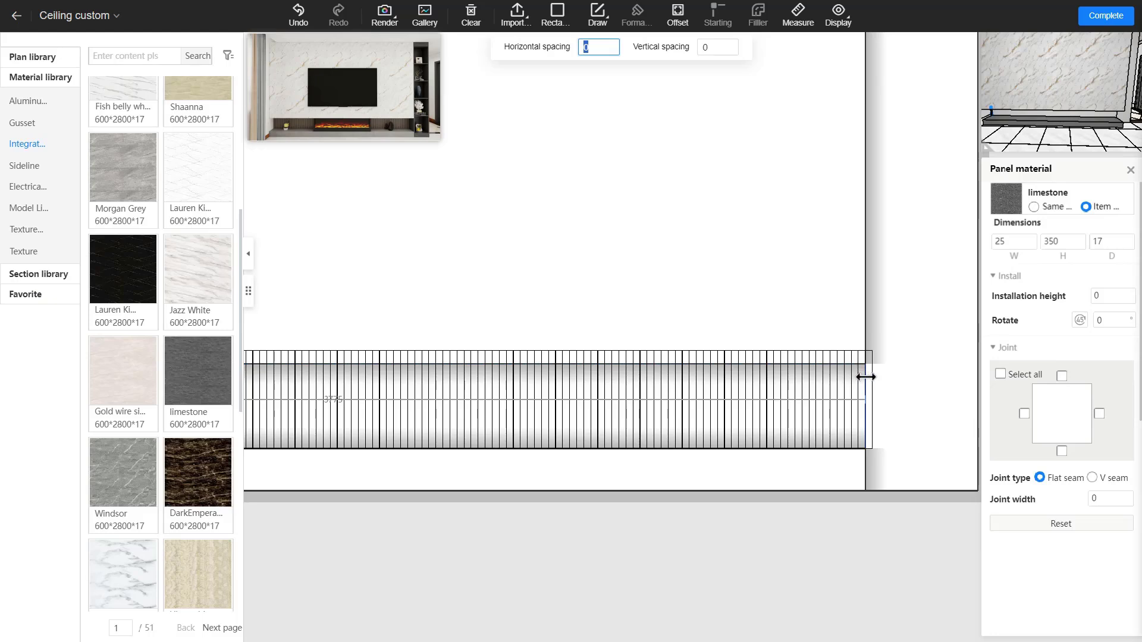
text(25)
click(866, 377)
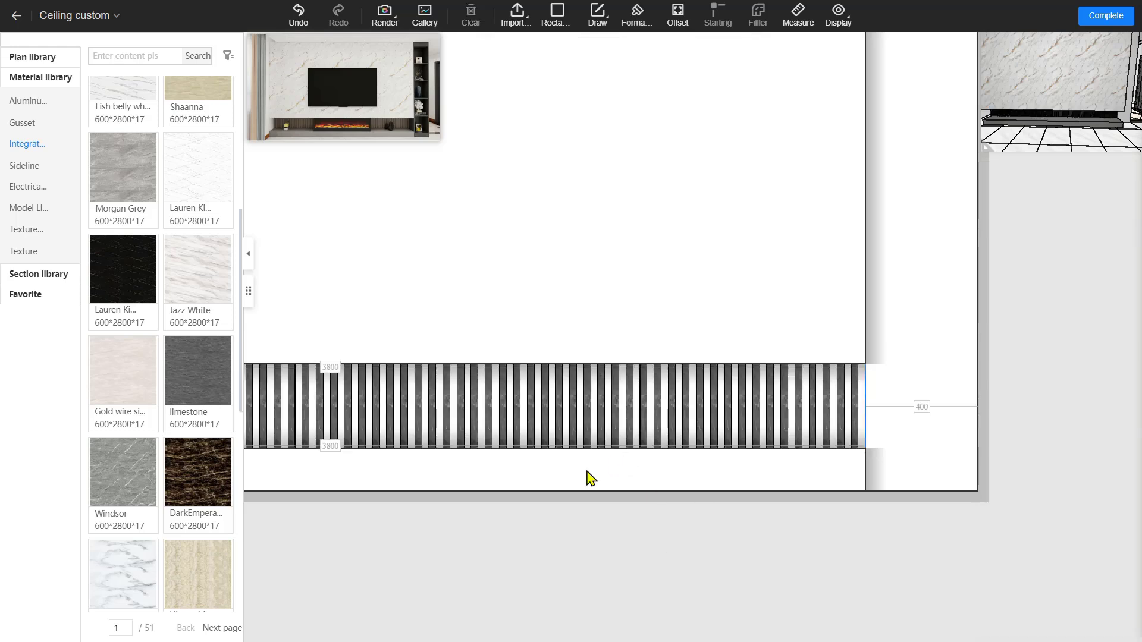
Return to 3D, pull back to view the whole slatted marble wall, then enter Wardrobe design
click(1097, 18)
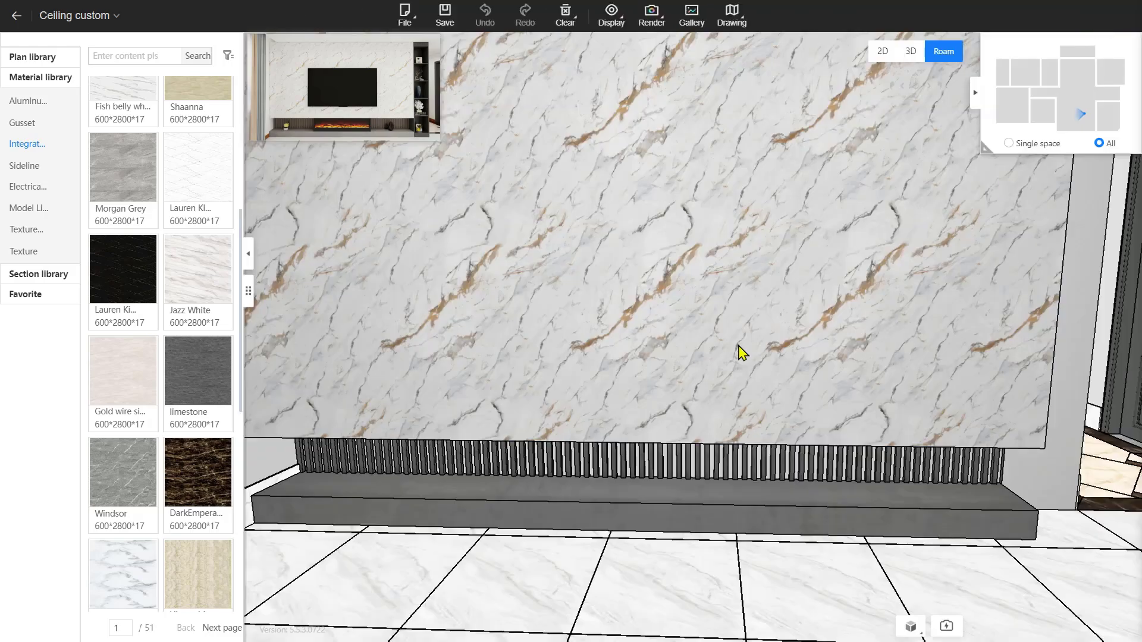
scroll(785, 498, down, 3)
drag(767, 550, 761, 323)
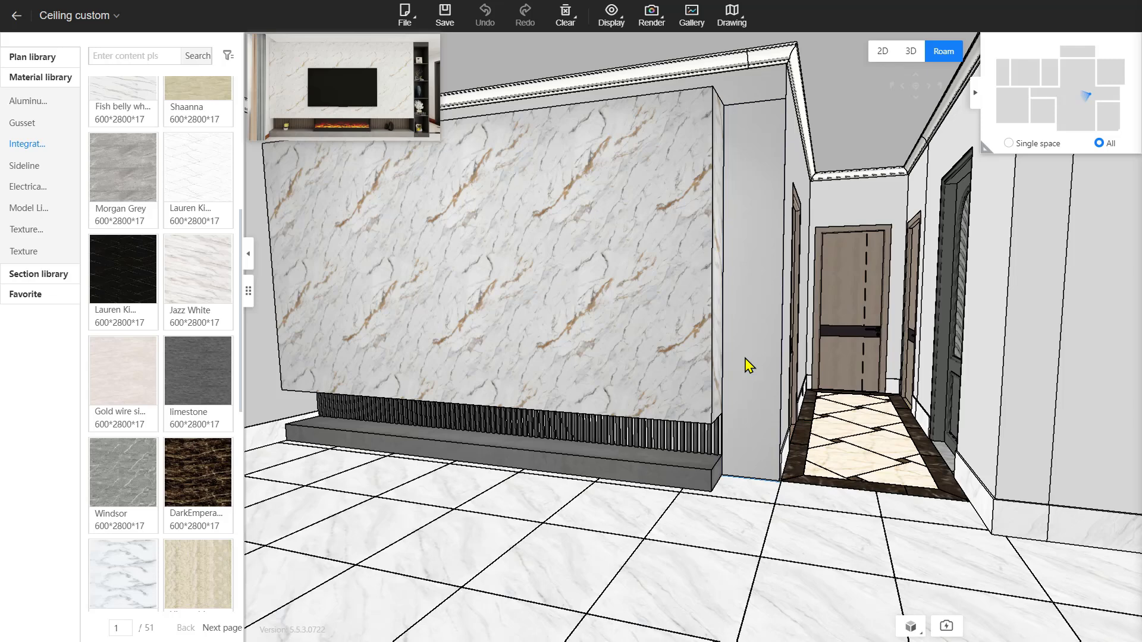
click(66, 16)
Place a 4.0 wardrobe Frame cabinet beside the marble wall
click(181, 188)
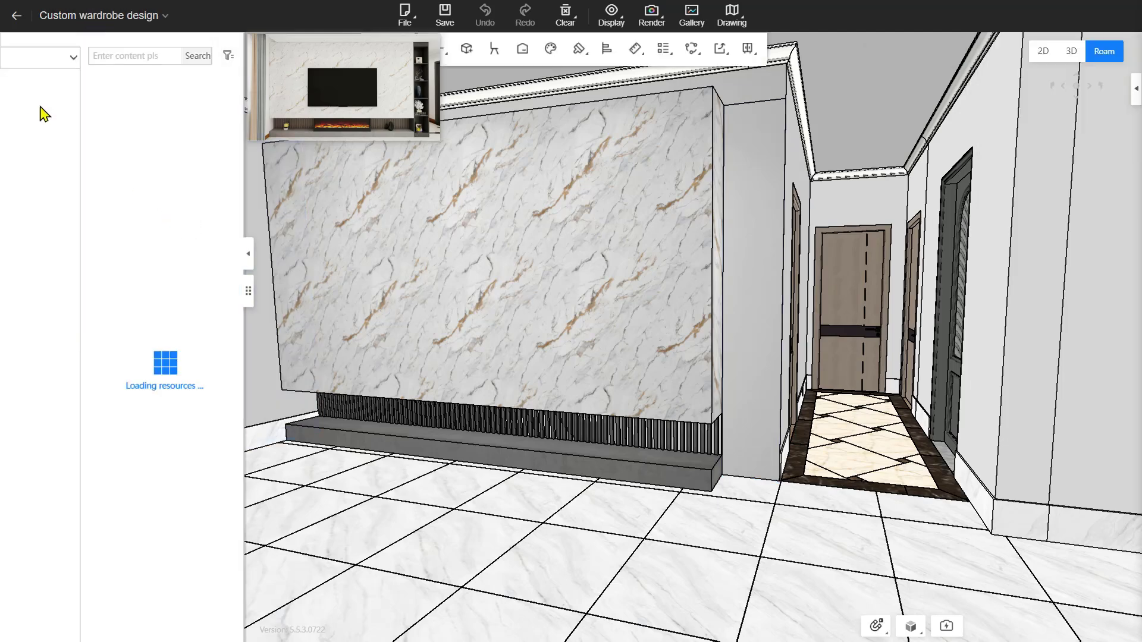
click(37, 88)
click(144, 172)
click(744, 370)
Set the cabinet to 400 wide, 300 deep and 2400 tall
click(1049, 189)
double_click(1107, 190)
text(400)
key(Return)
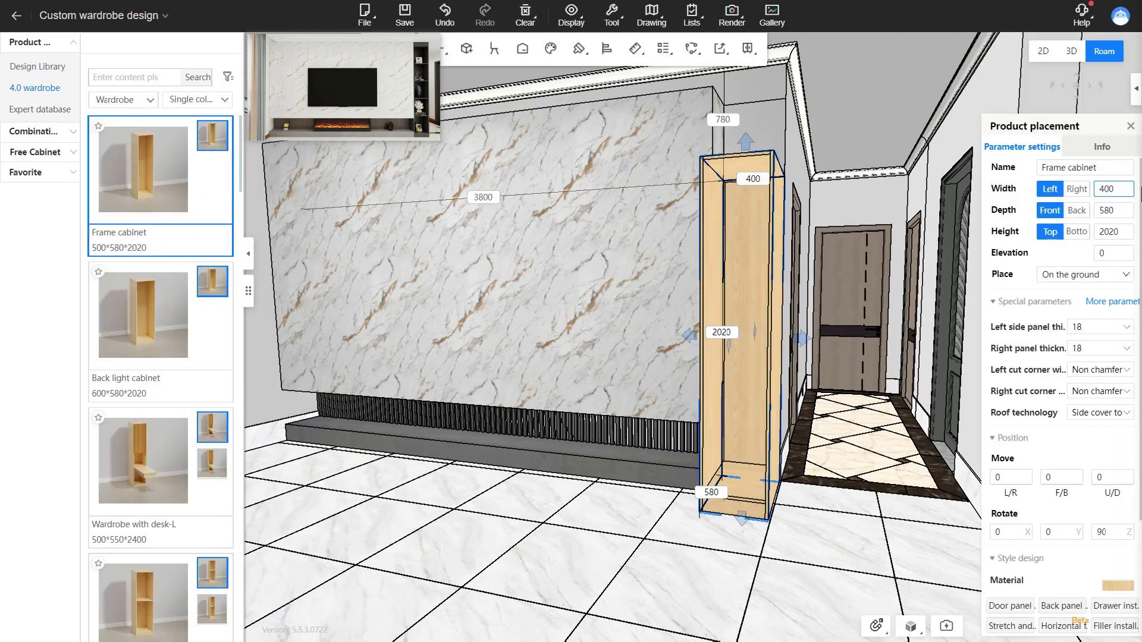
double_click(1108, 212)
text(300)
key(Return)
double_click(1110, 234)
text(2400)
key(Return)
click(1114, 625)
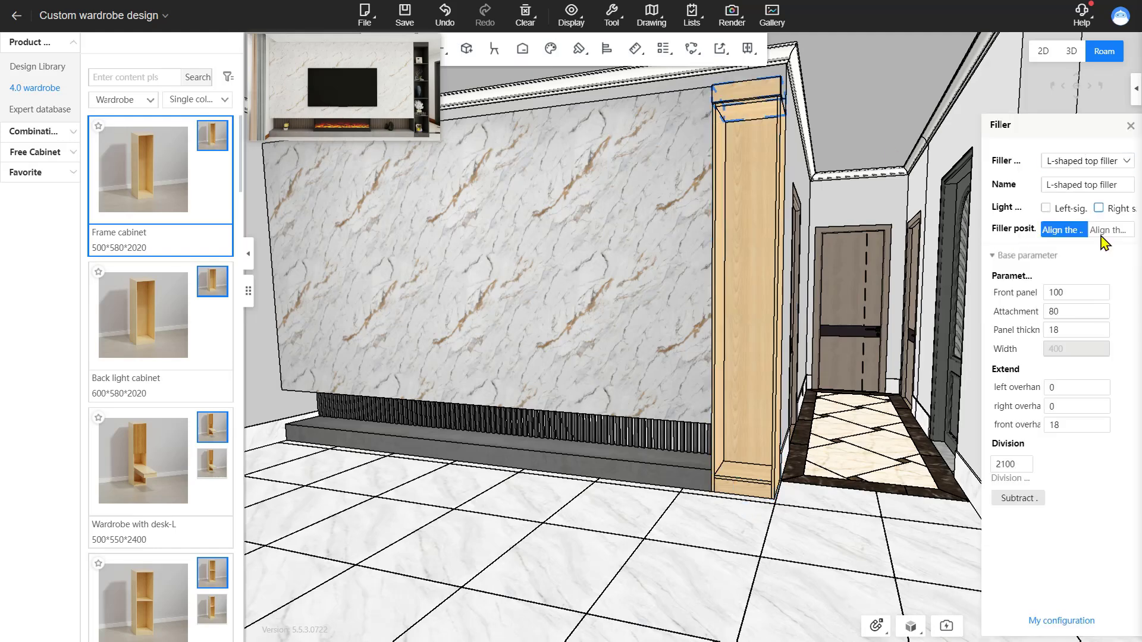
Add an L-shaped top filler and evenly divided Layer panel shelves to the cabinet
click(1108, 232)
click(1130, 126)
click(466, 48)
click(205, 201)
click(205, 200)
click(741, 288)
right_click(741, 288)
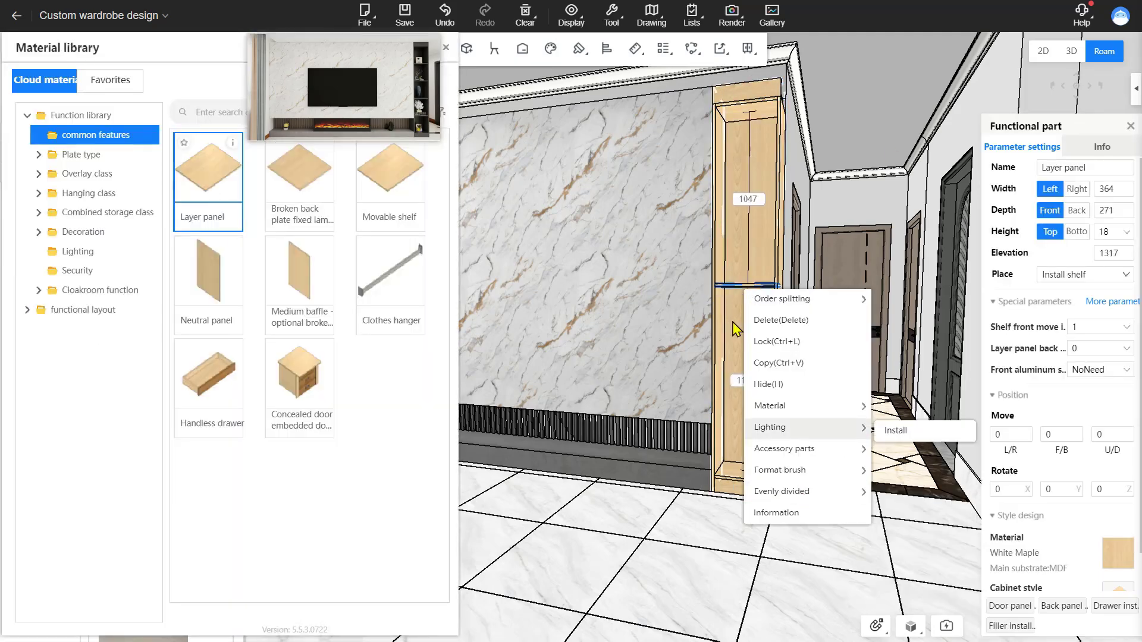
mouse_move(785, 490)
click(923, 567)
Apply a dark grey texture to the cabinet
right_click(764, 473)
mouse_move(848, 320)
mouse_move(845, 260)
click(925, 264)
click(72, 154)
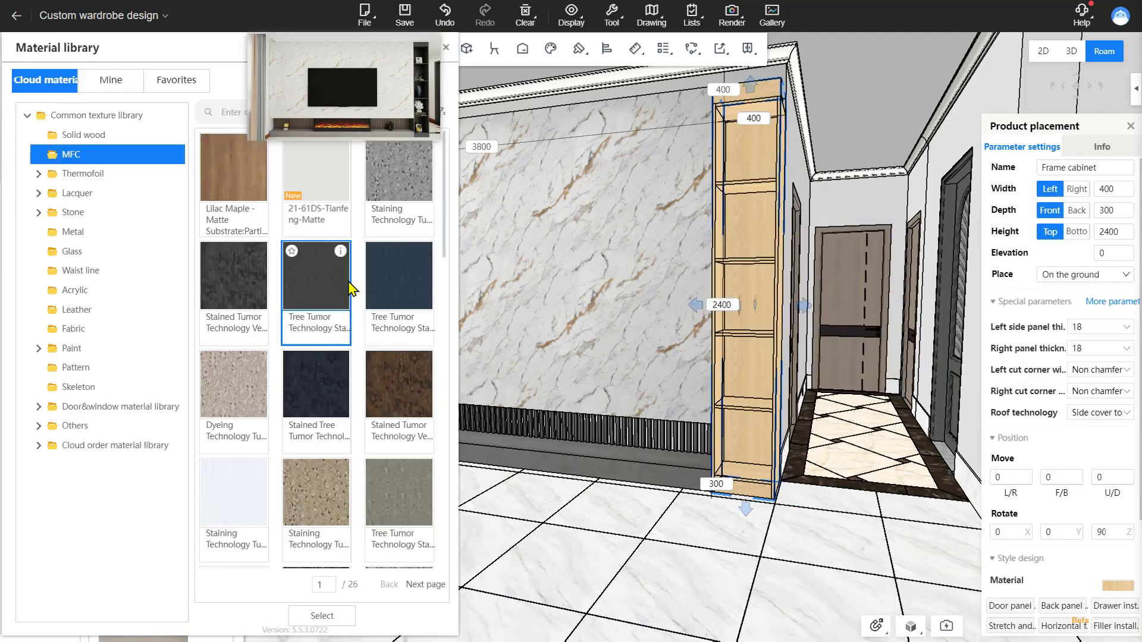
click(85, 135)
scroll(224, 238, down, 8)
click(209, 336)
click(322, 616)
click(651, 266)
Turn back to the marble wall and open it for custom wall editing
drag(833, 538, 723, 534)
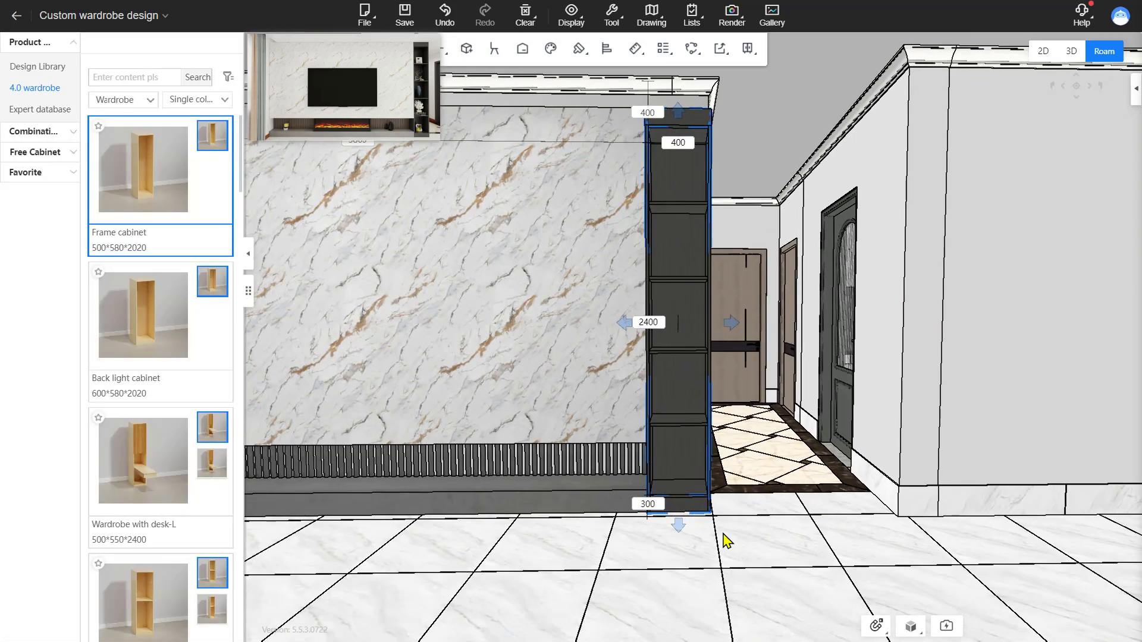
drag(721, 538, 640, 556)
key(a)
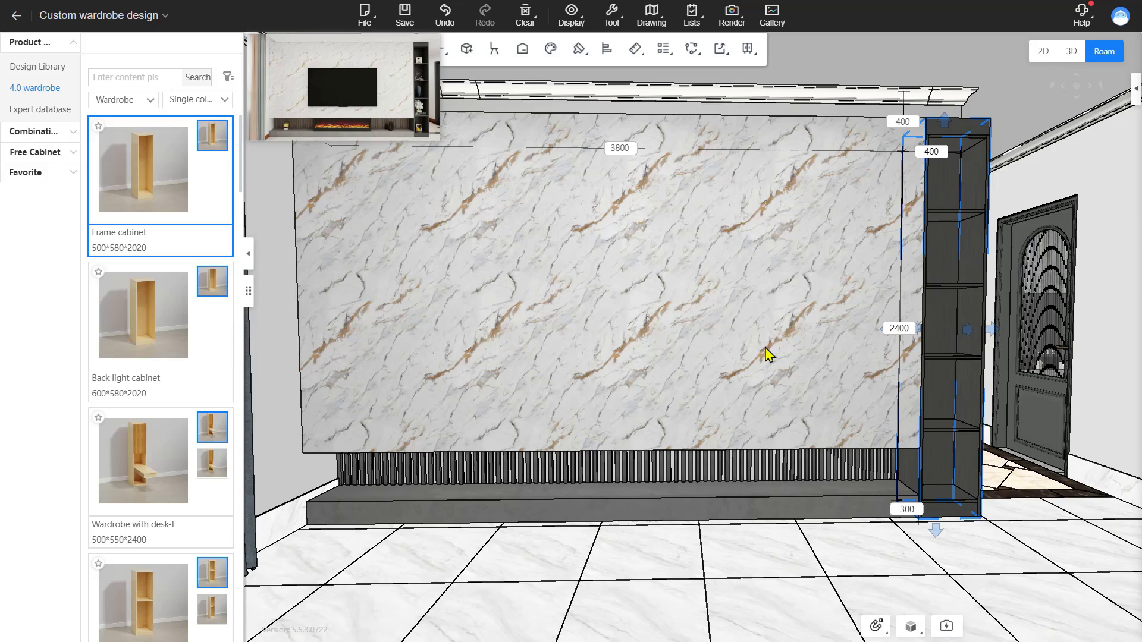
click(636, 311)
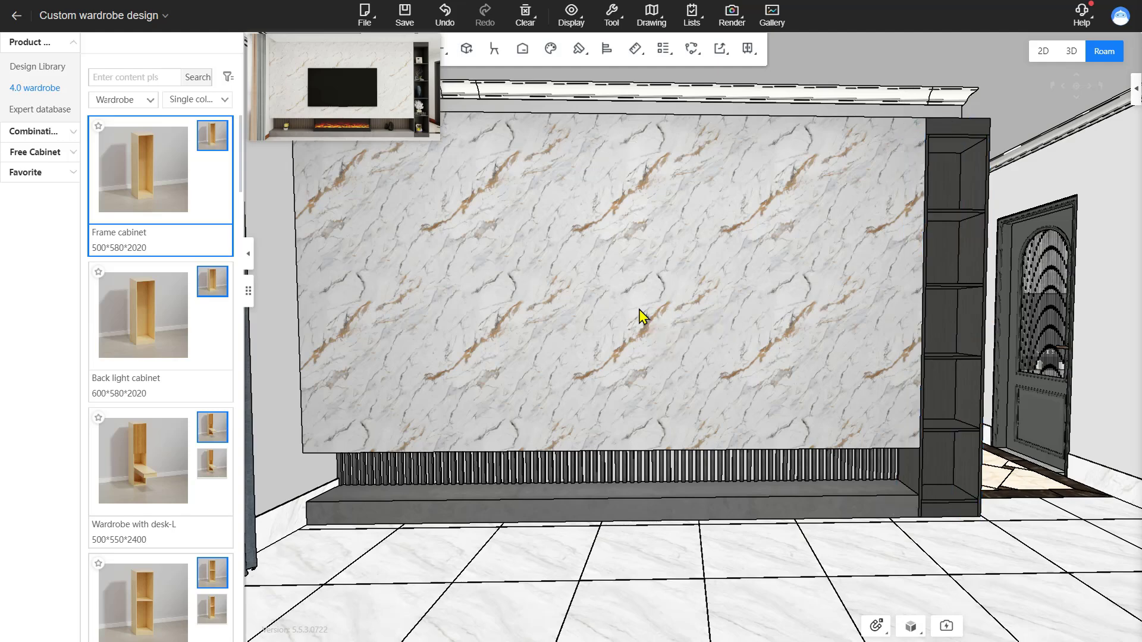
click(688, 329)
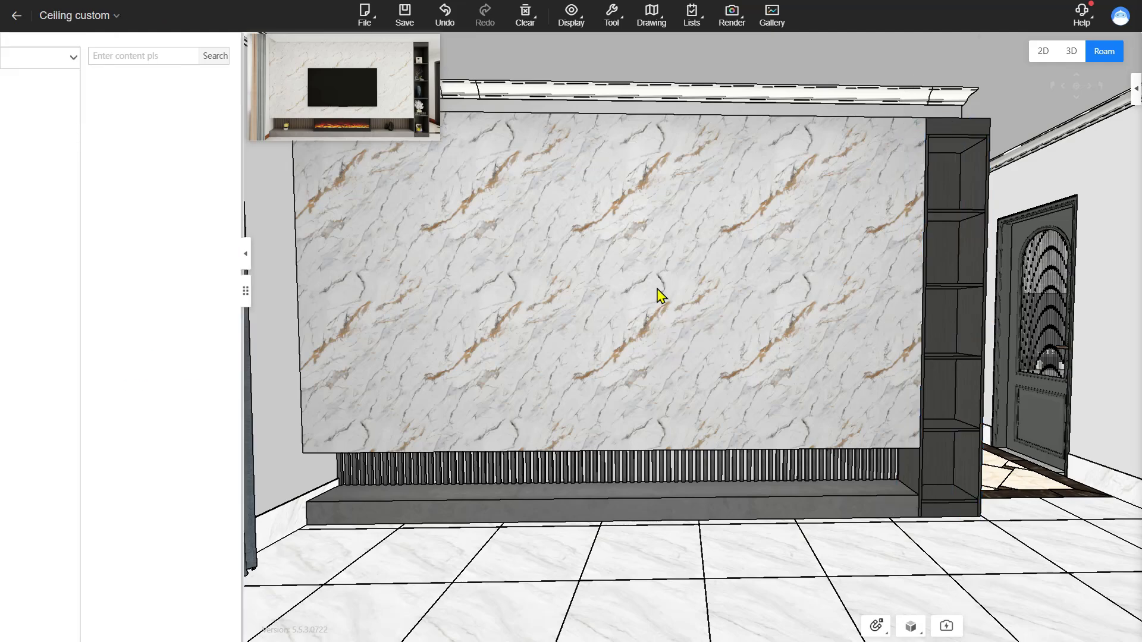
Draw an 1863 × 736 rectangle in the middle of the marble wall
click(653, 283)
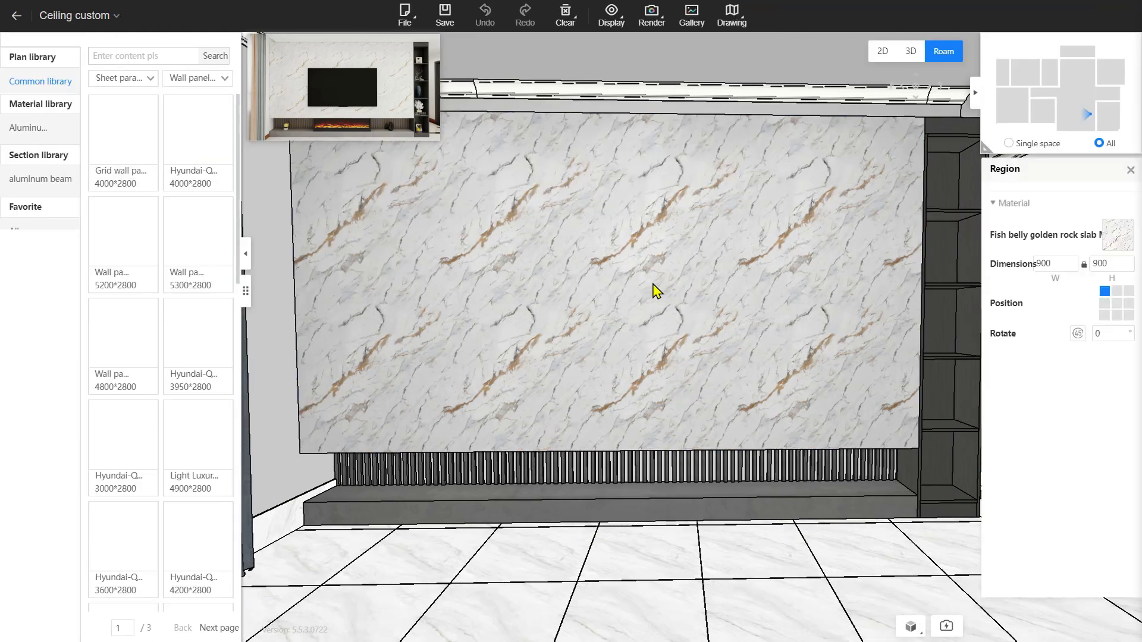
double_click(652, 283)
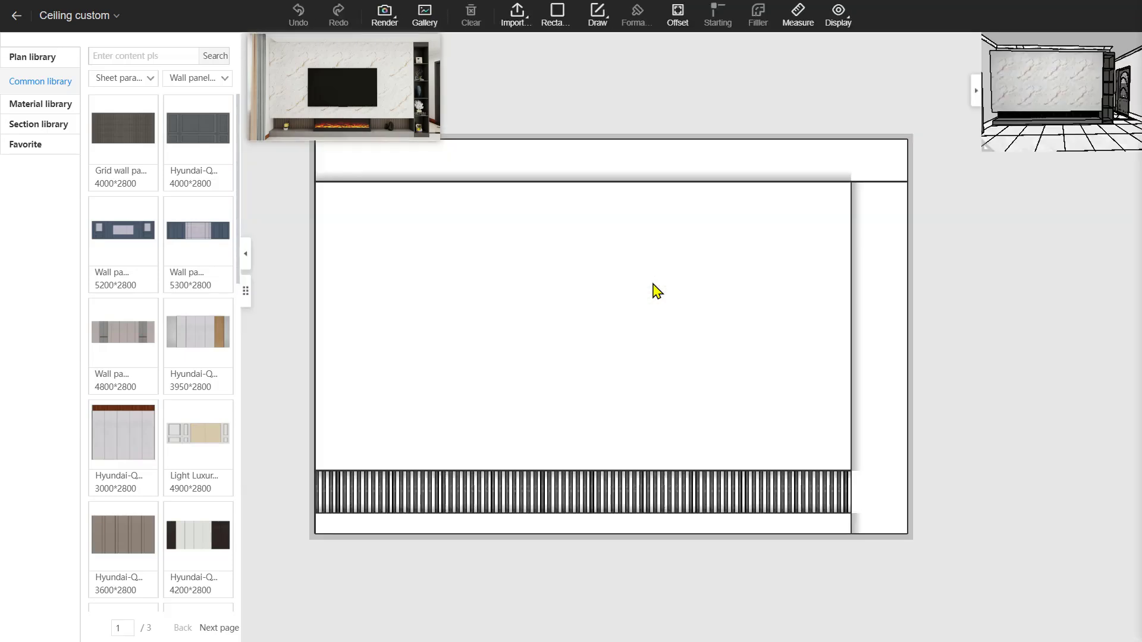
click(560, 27)
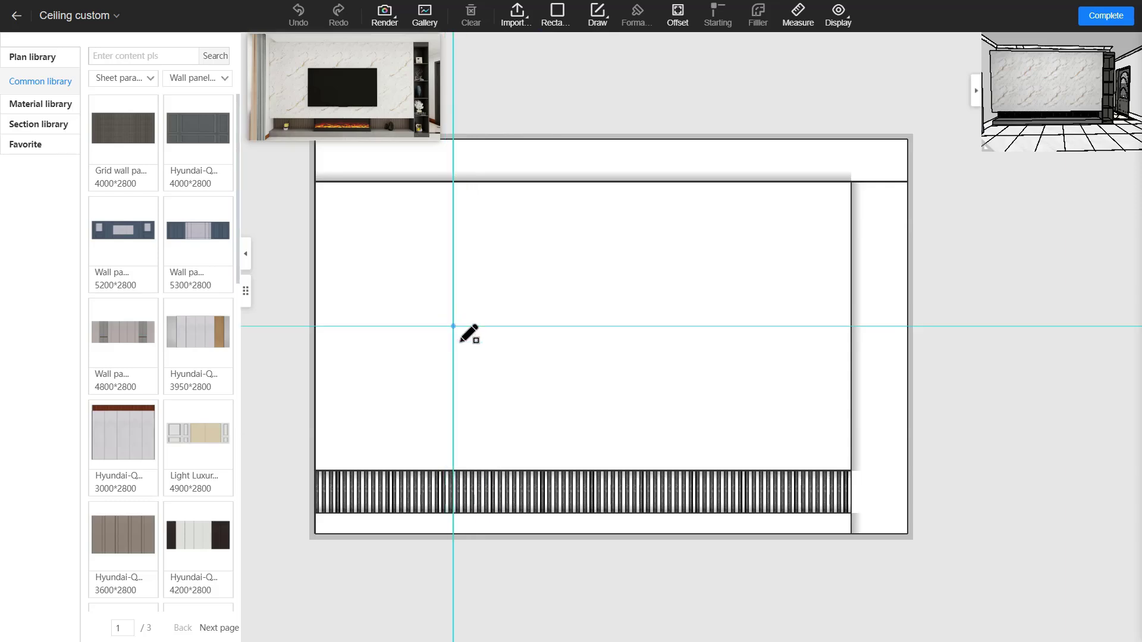
click(448, 326)
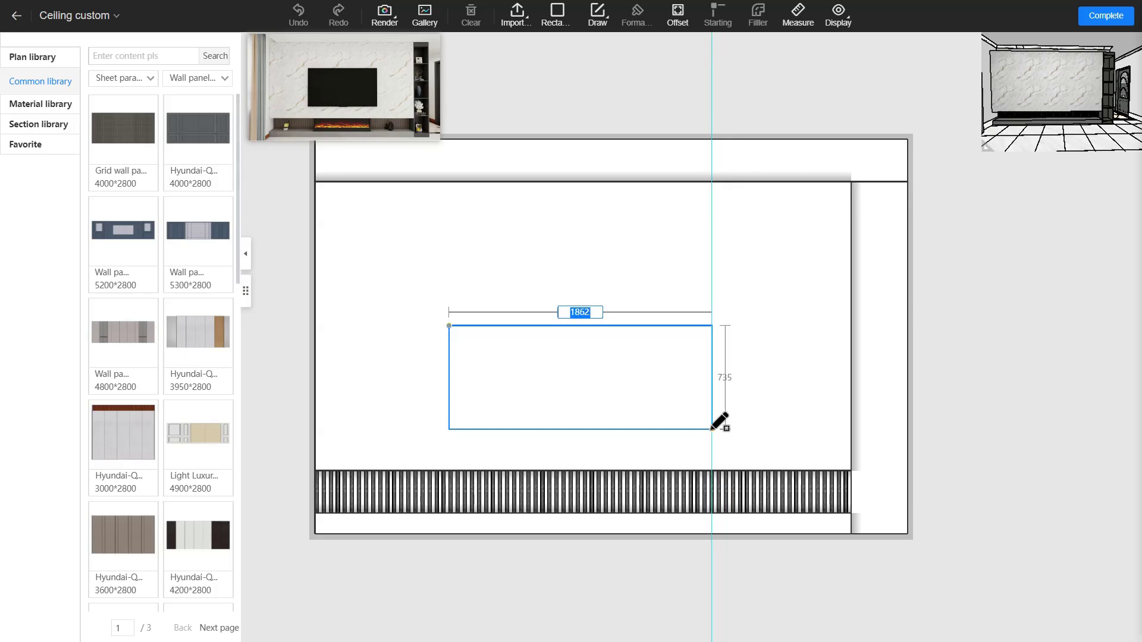
click(711, 428)
Give the inner rectangle a bulge of 150
click(608, 385)
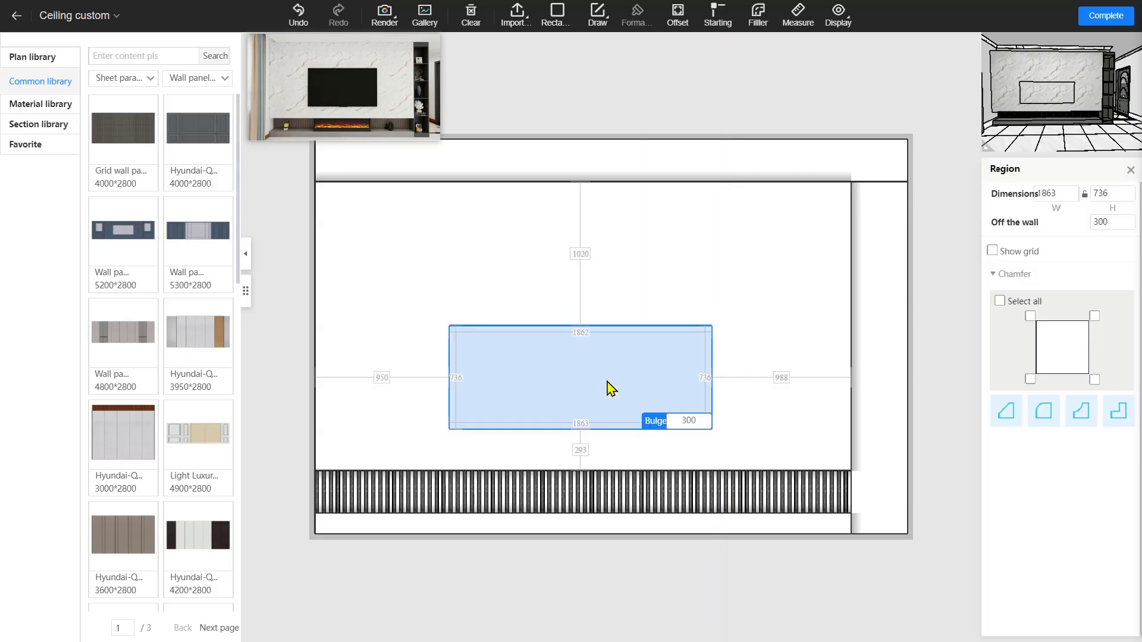
click(771, 305)
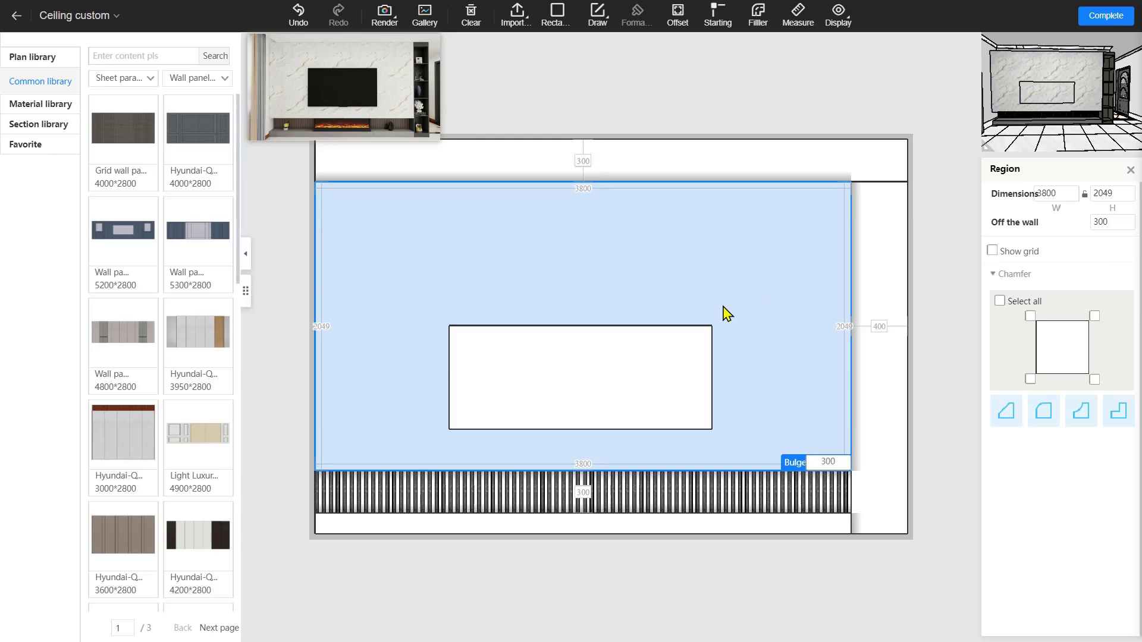
click(668, 352)
double_click(691, 420)
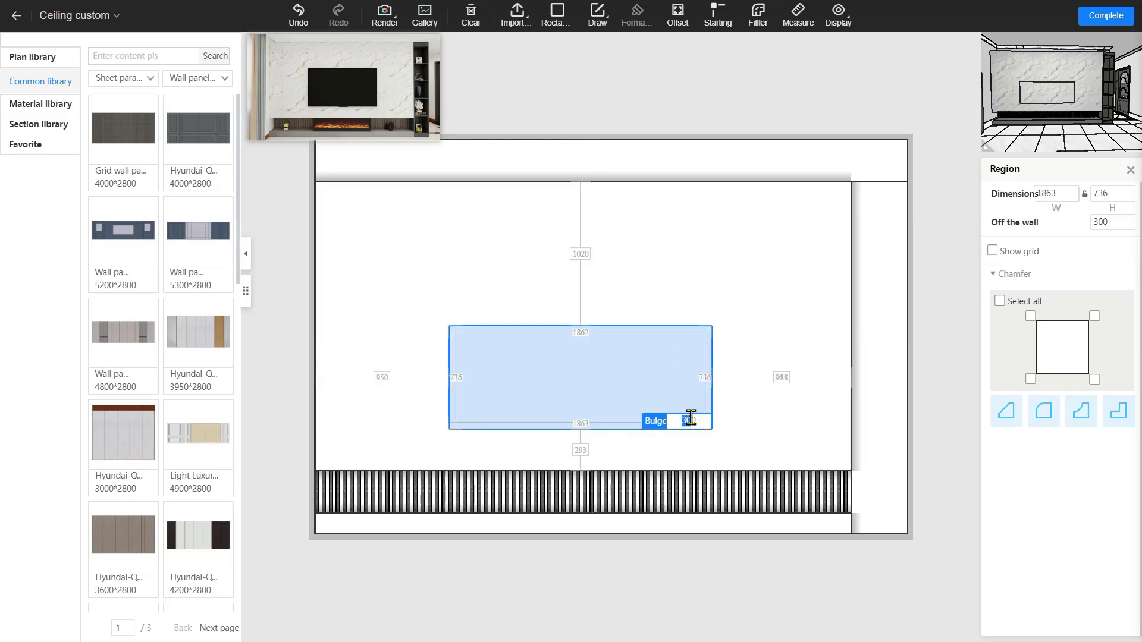
text(150)
key(Return)
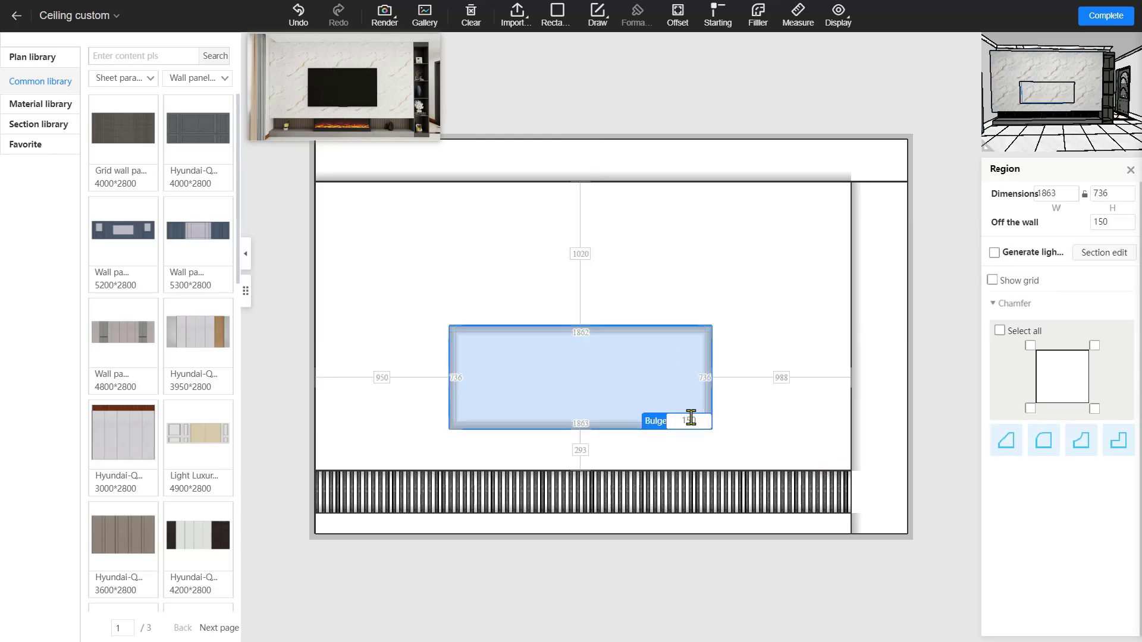
Inspect the bulged 1863 × 736 niche up close in 3D
click(1106, 16)
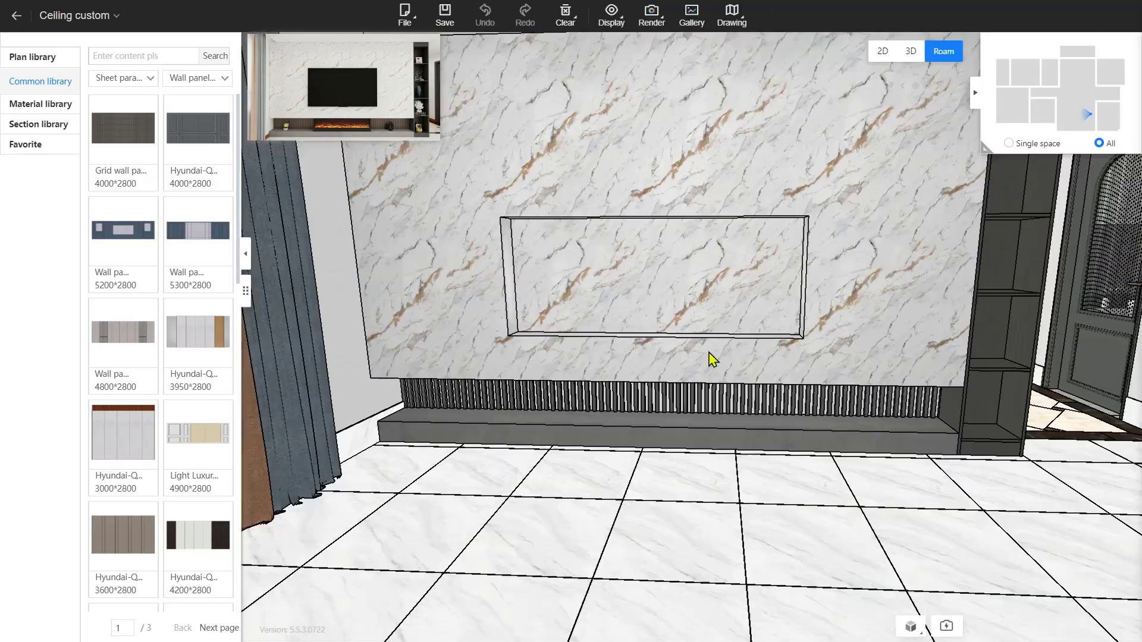
drag(708, 353, 698, 236)
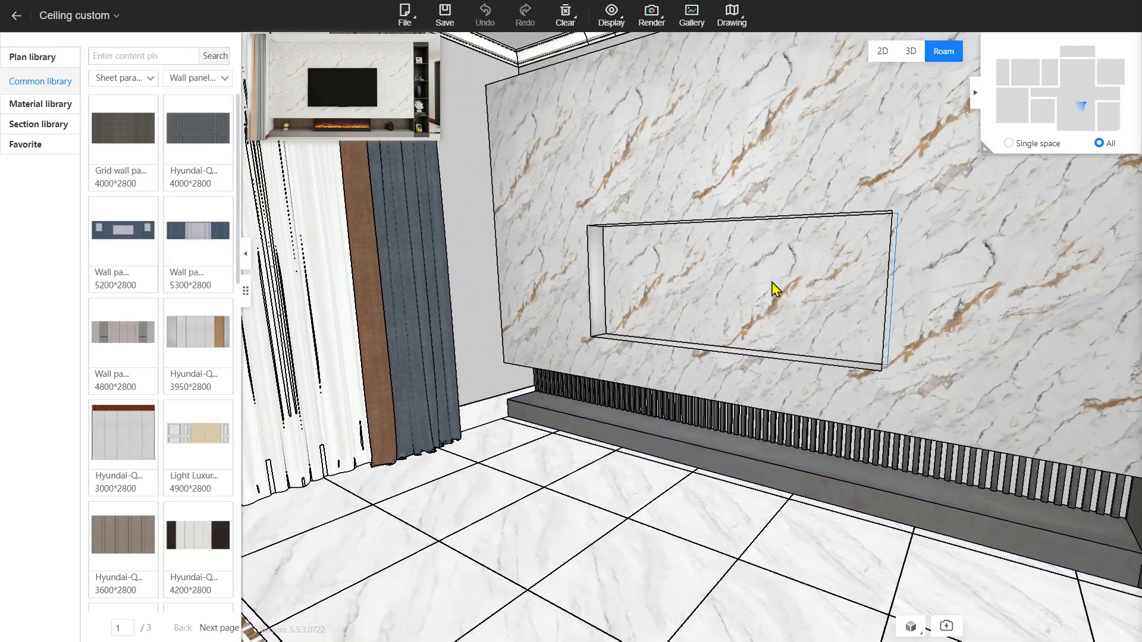
drag(660, 270, 749, 385)
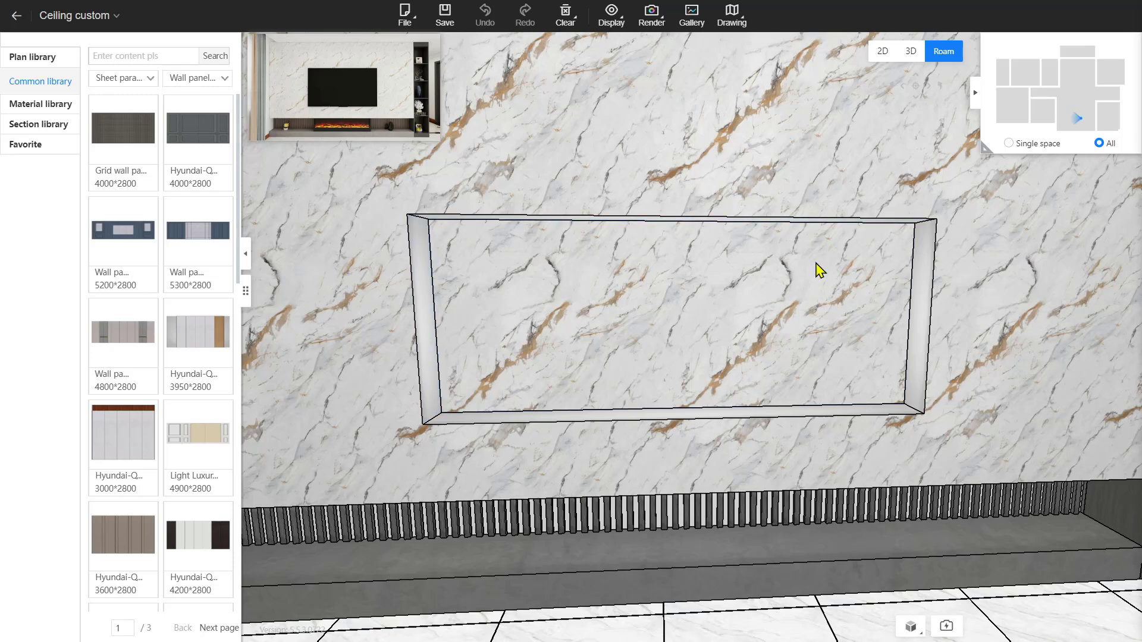
Delete the niche rectangle from the wall in the 2D editor
double_click(658, 293)
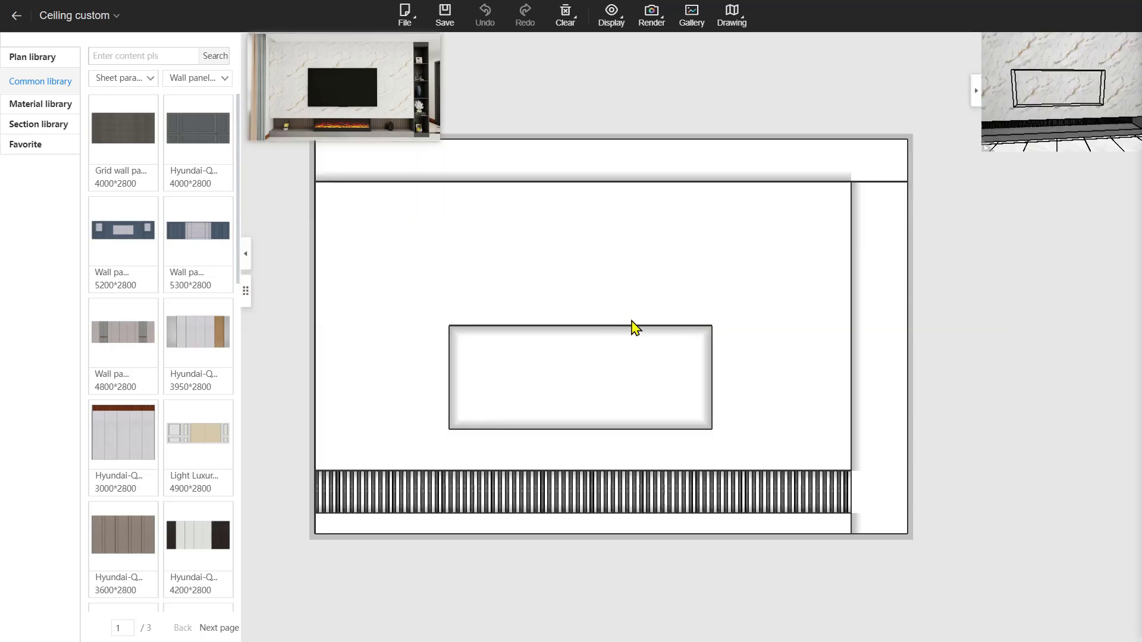
click(558, 365)
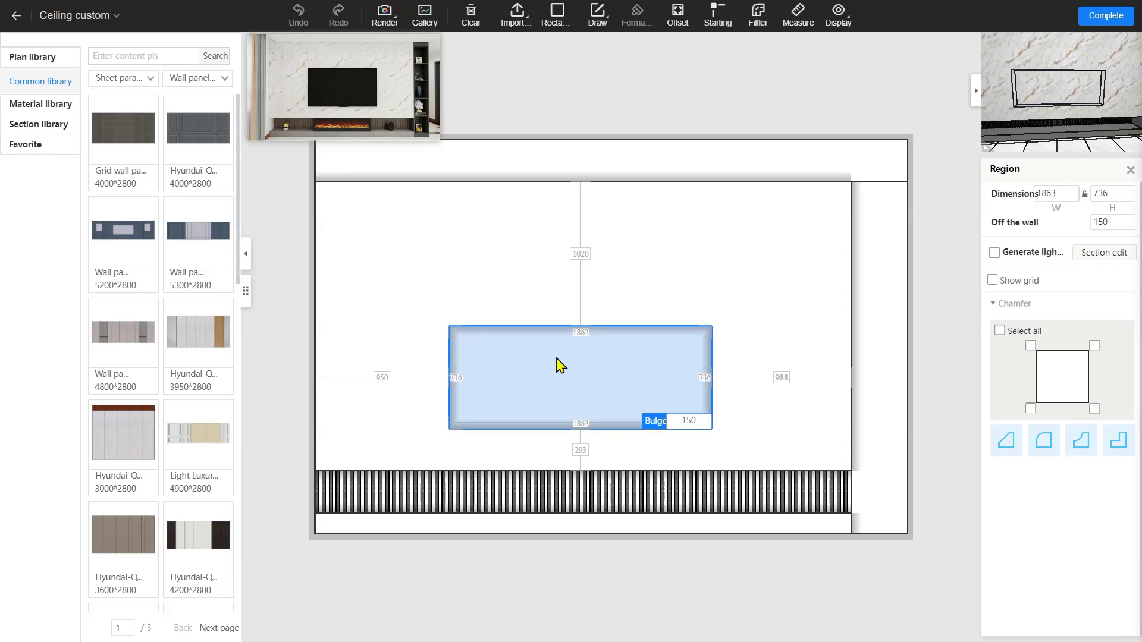
key(Delete)
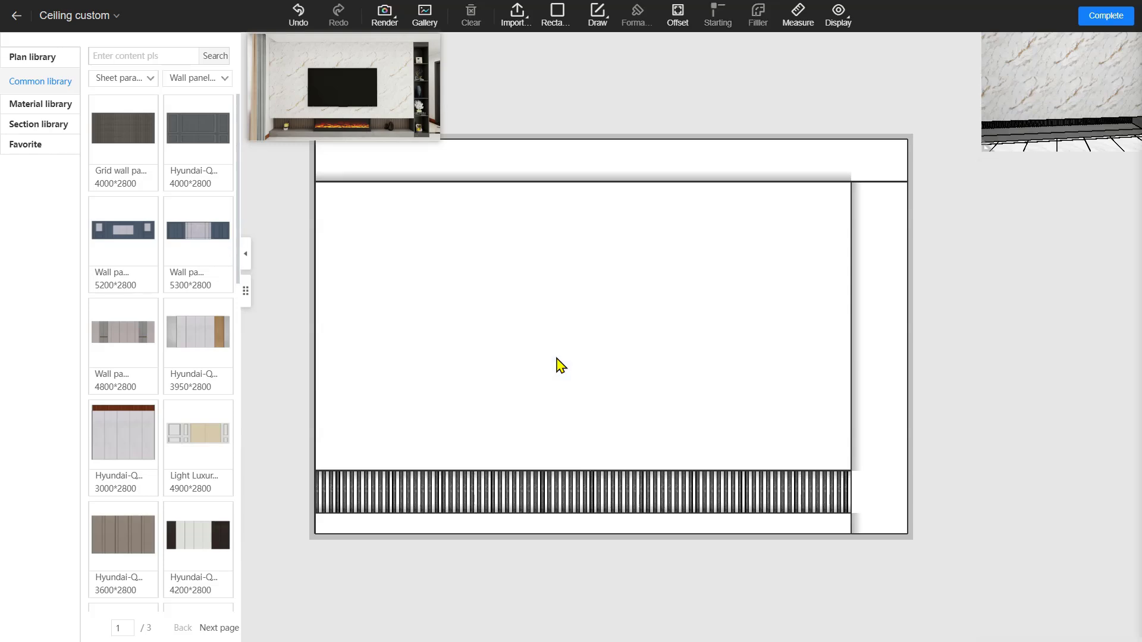
Back in 3D, turn to face the plain opposite wall and exit to the main editor
click(1111, 19)
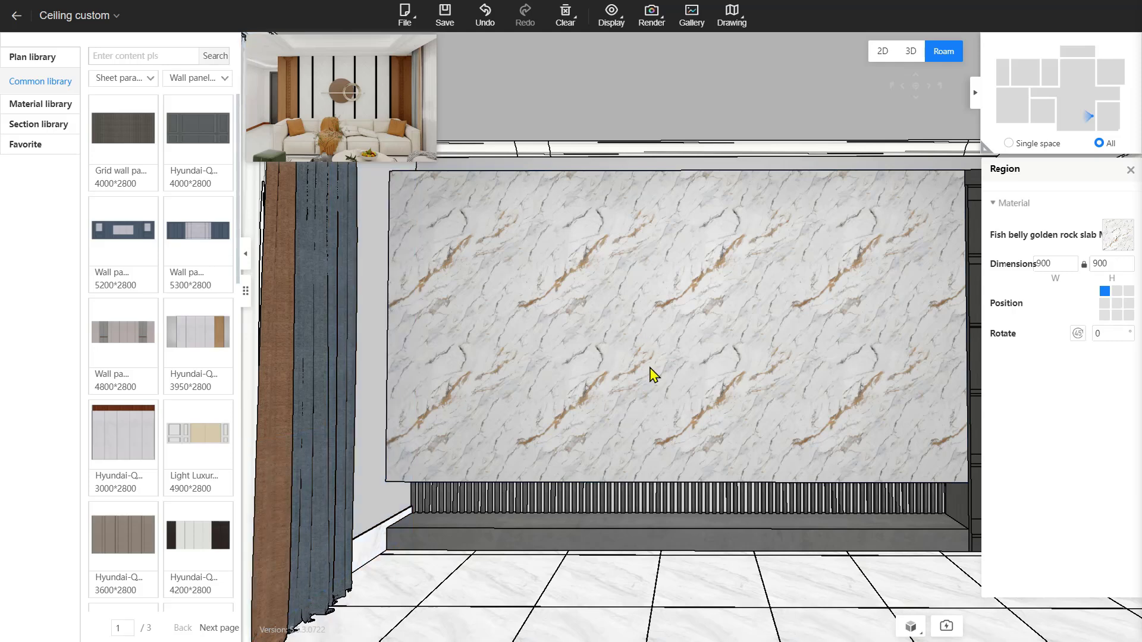
drag(649, 367, 477, 427)
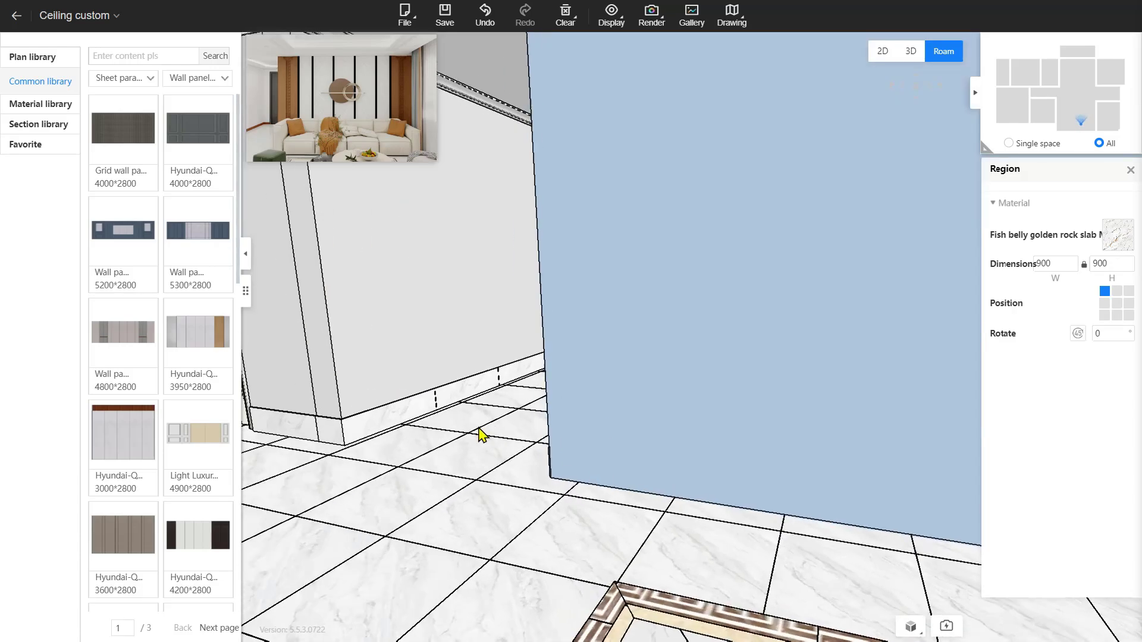
drag(660, 390, 569, 319)
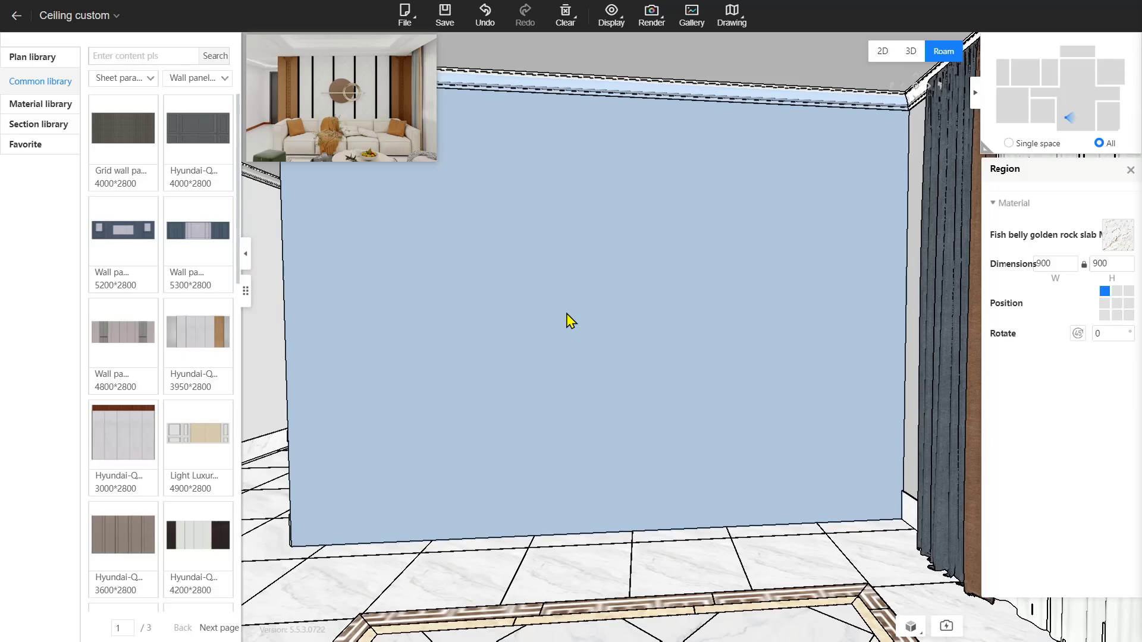
click(17, 15)
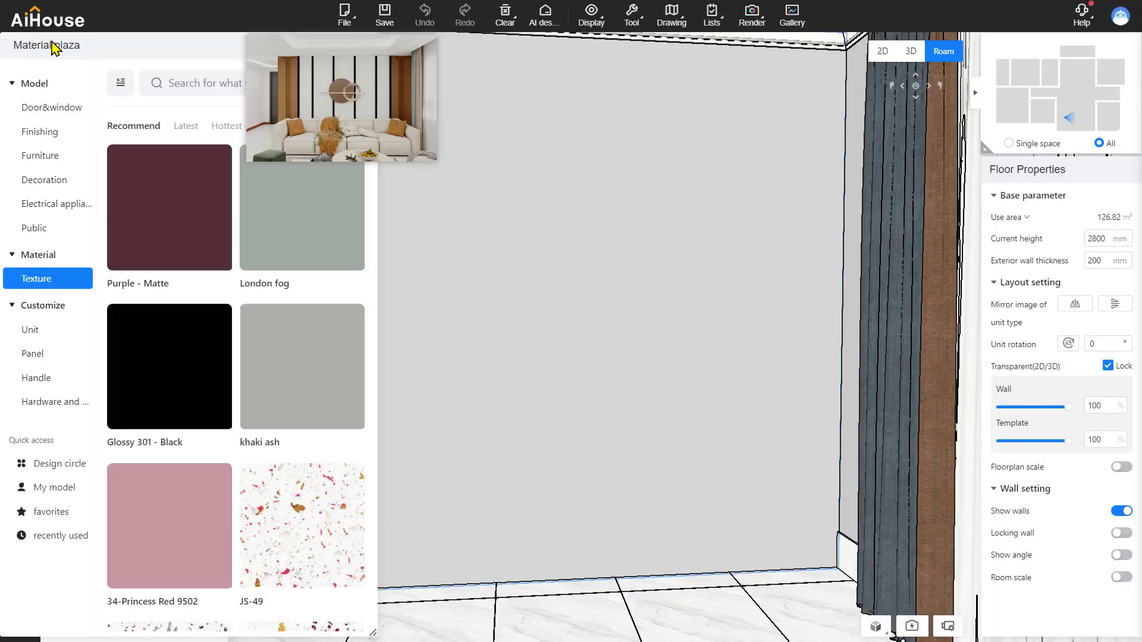
Filter Finishing to Background > Dado and place a New Chinese wainscoting panel on the wall's left
mouse_move(53, 165)
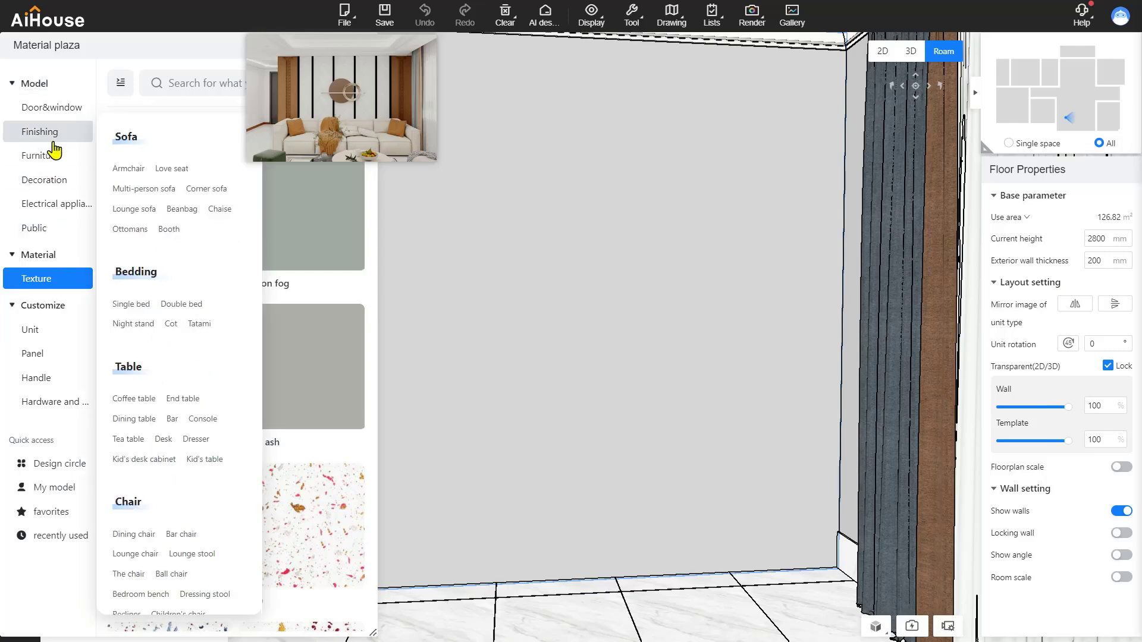
click(54, 137)
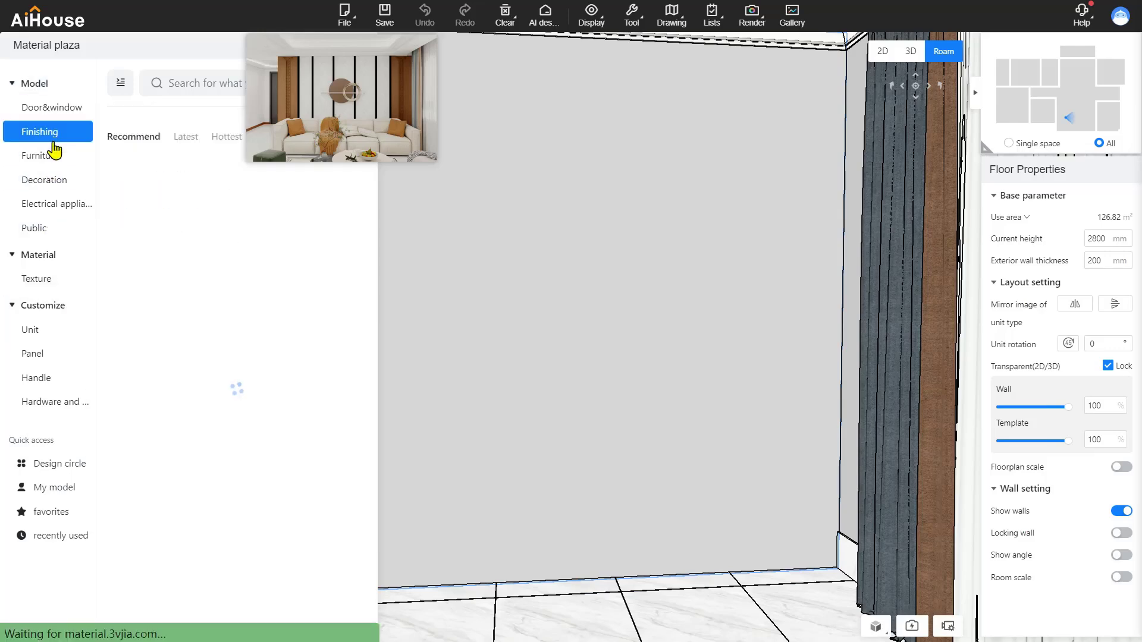
click(121, 82)
scroll(144, 228, down, 5)
scroll(143, 226, up, 5)
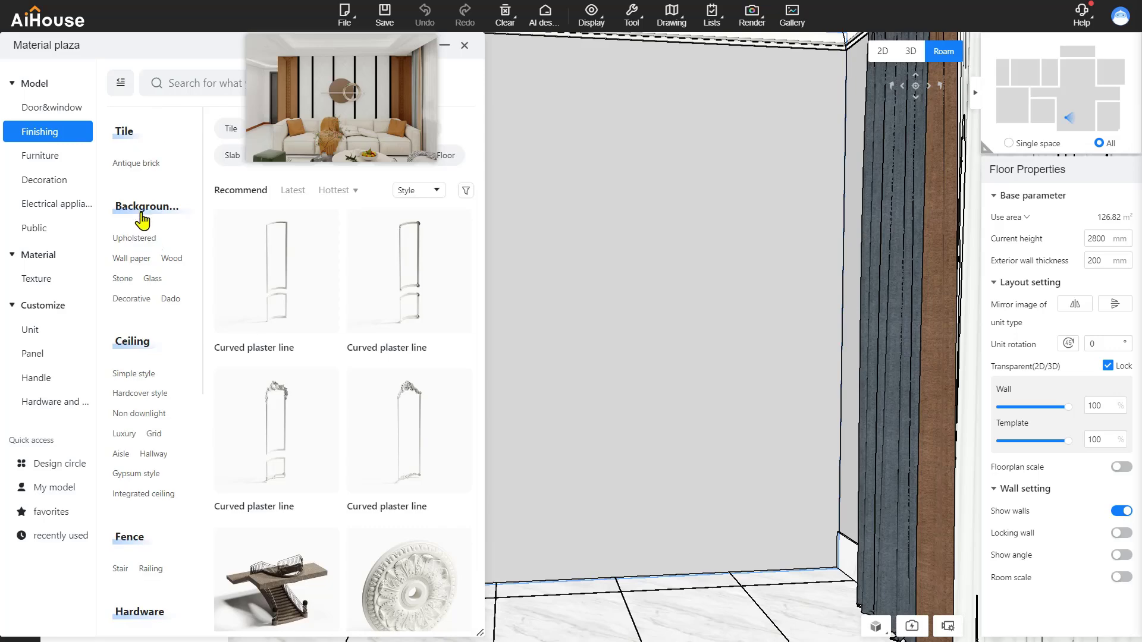
click(170, 300)
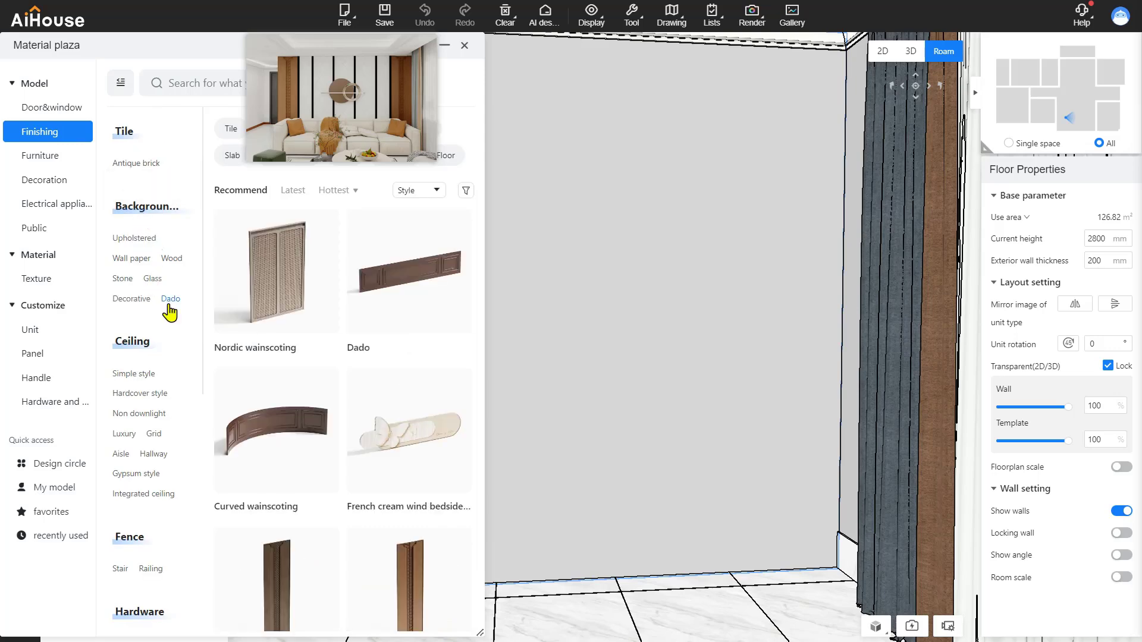
scroll(279, 368, down, 3)
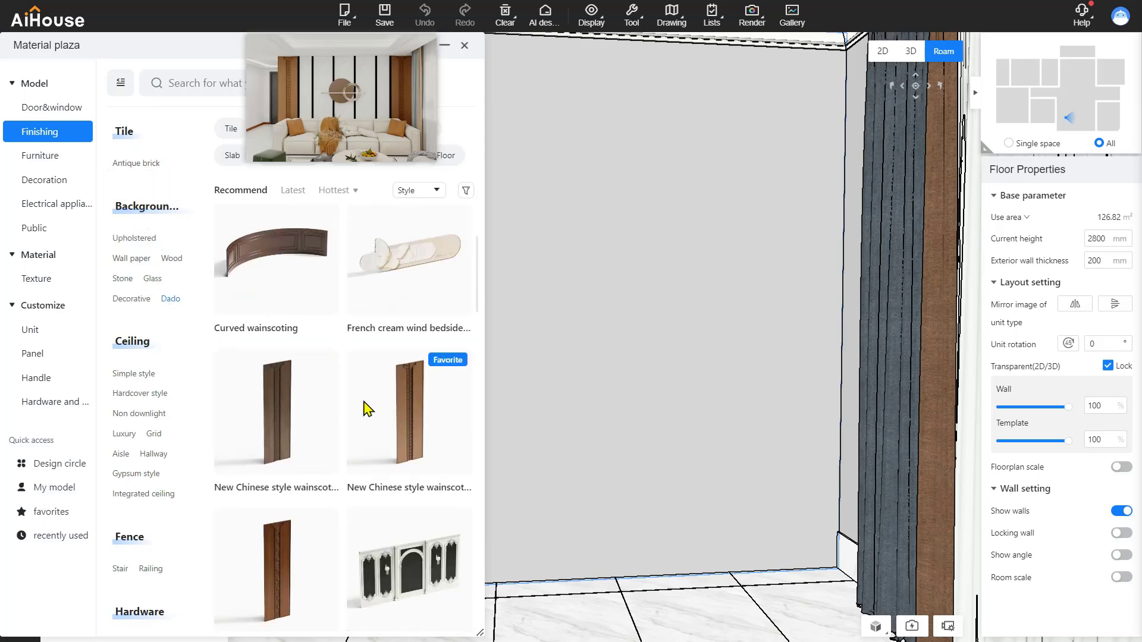
scroll(267, 414, down, 3)
scroll(268, 415, down, 1)
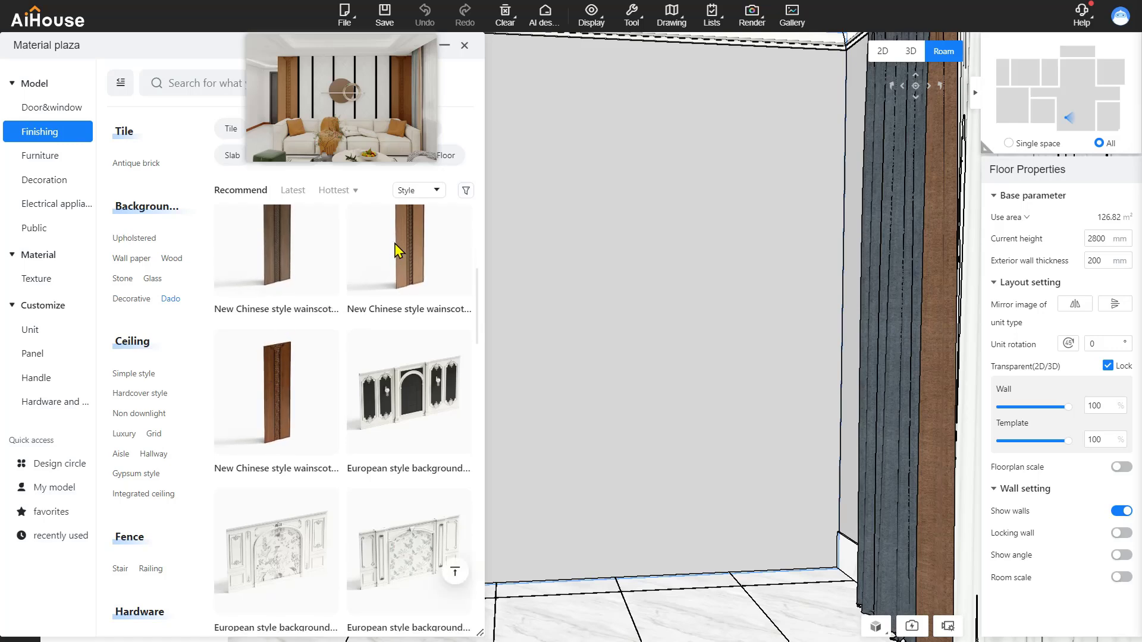
click(680, 518)
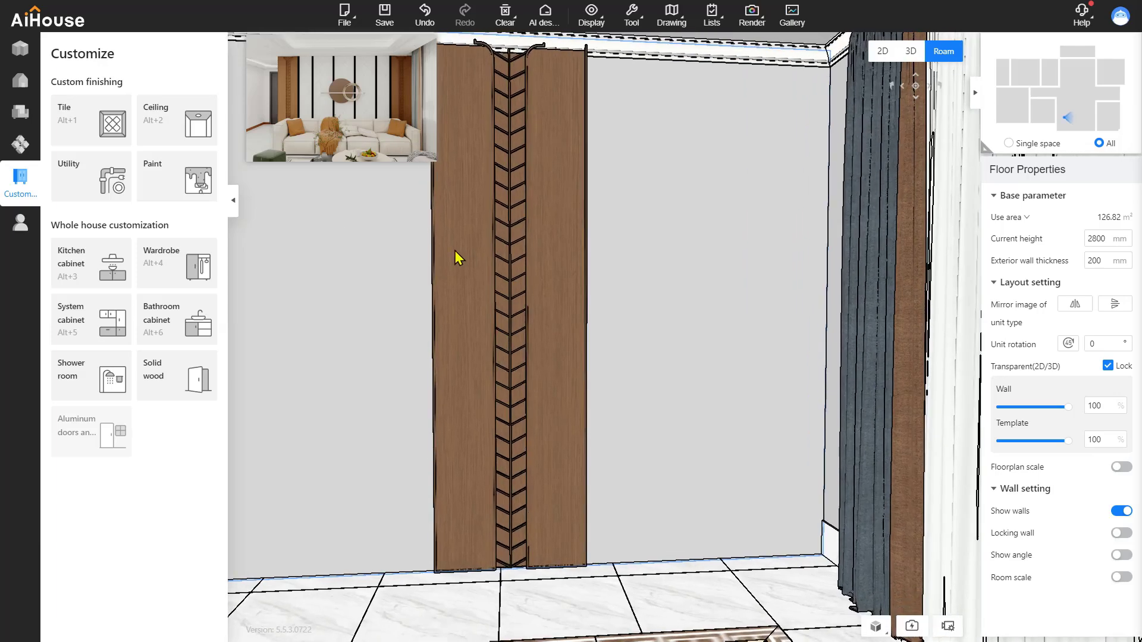
Set the wainscot panel's length to 600 and height to 2500
click(458, 256)
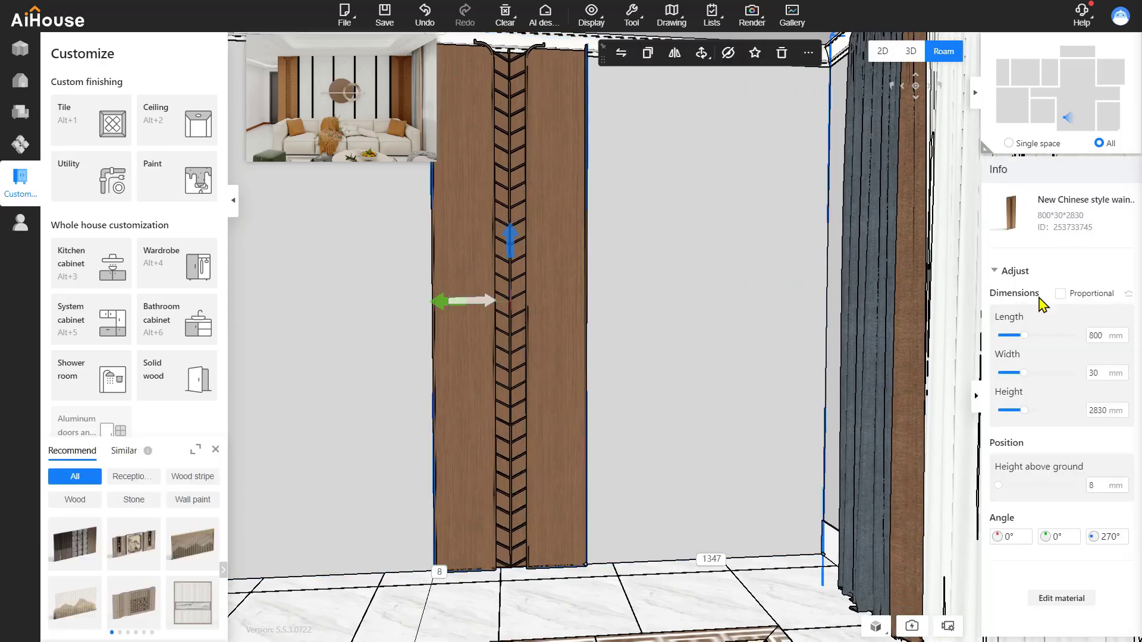
double_click(1105, 336)
text(600)
key(Return)
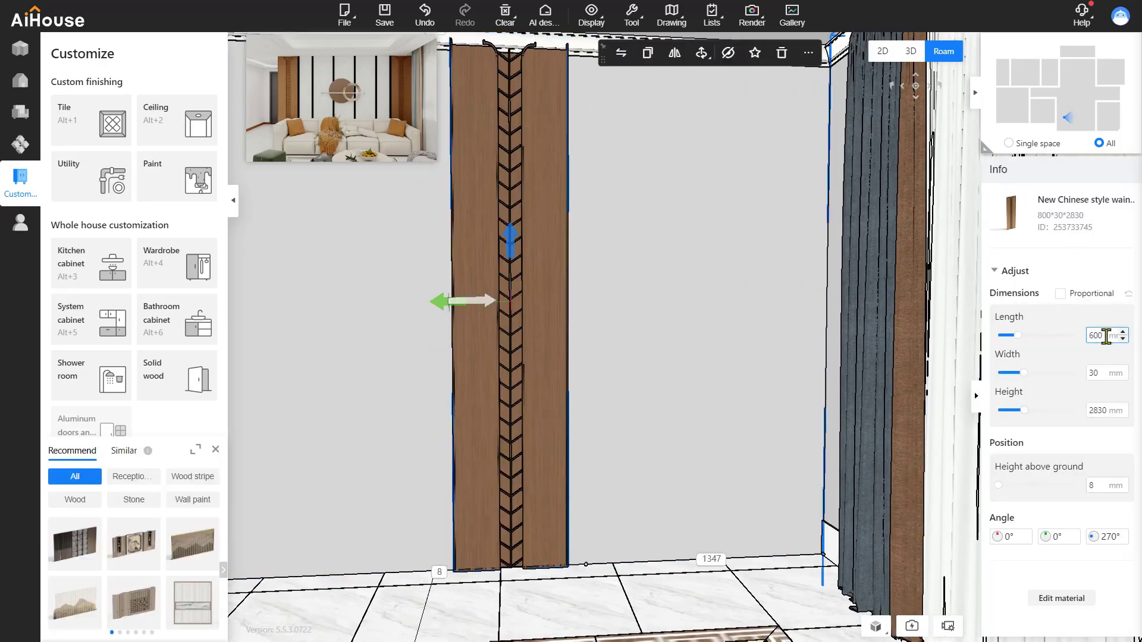
double_click(1101, 410)
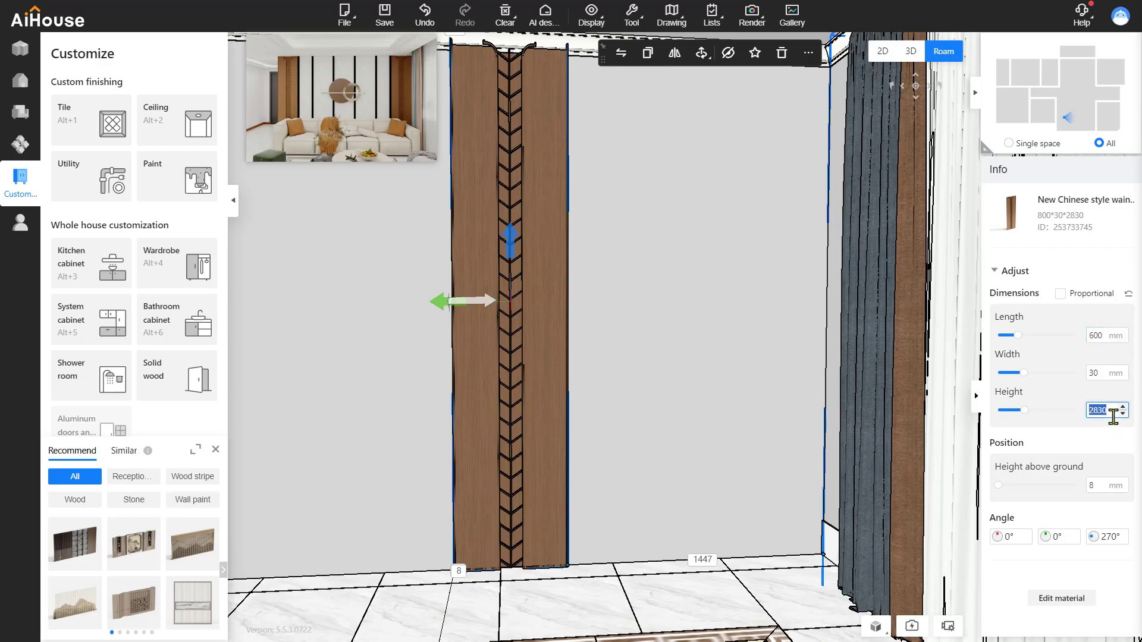
text(2500)
key(Return)
Use Element measurement to set the panel's gap to the side wall to 0
drag(389, 415, 497, 385)
drag(357, 421, 427, 400)
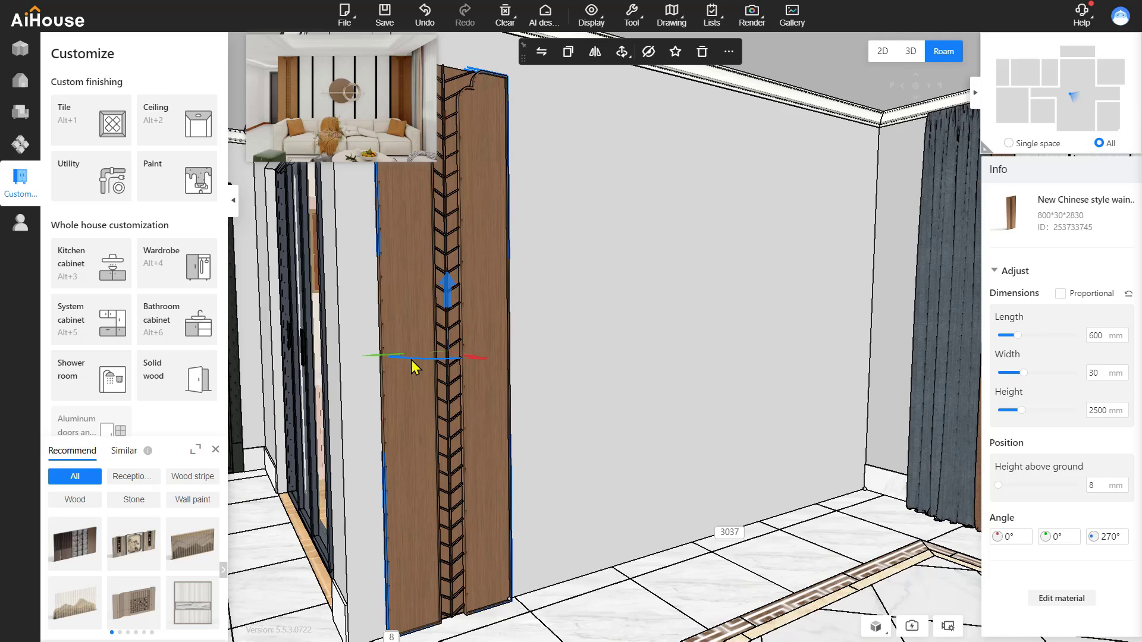
click(736, 53)
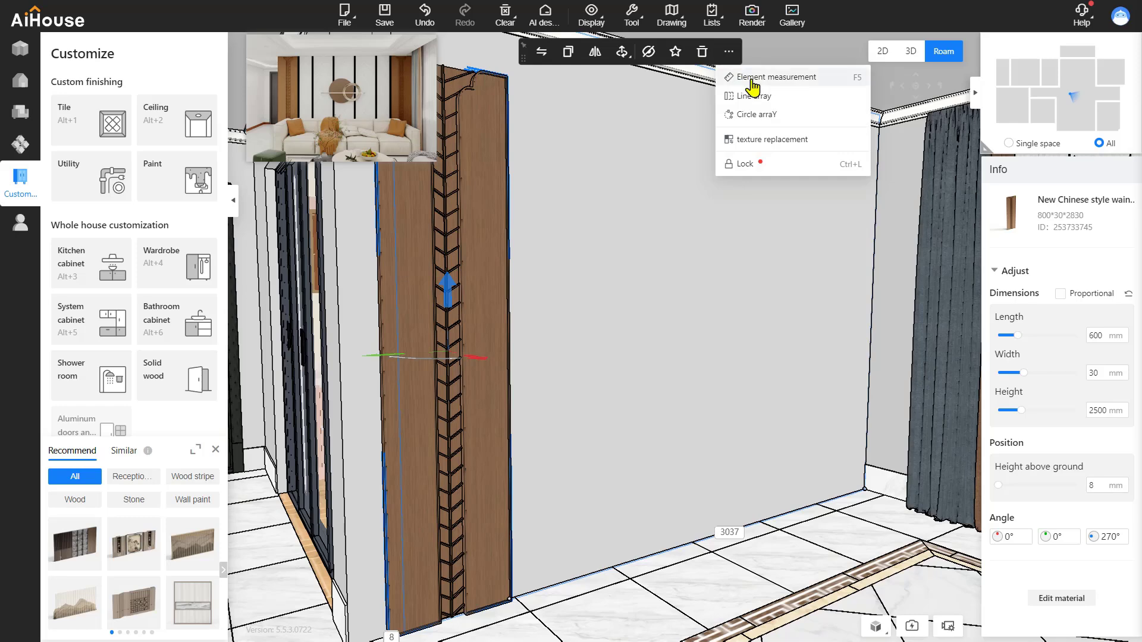
click(752, 77)
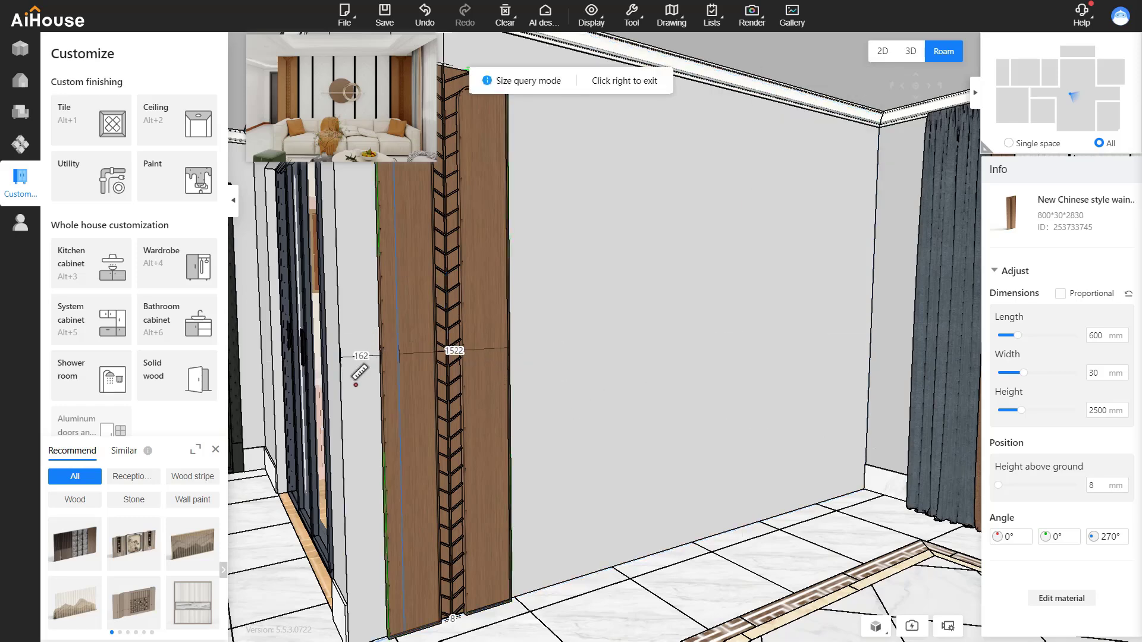
key(q)
key(s)
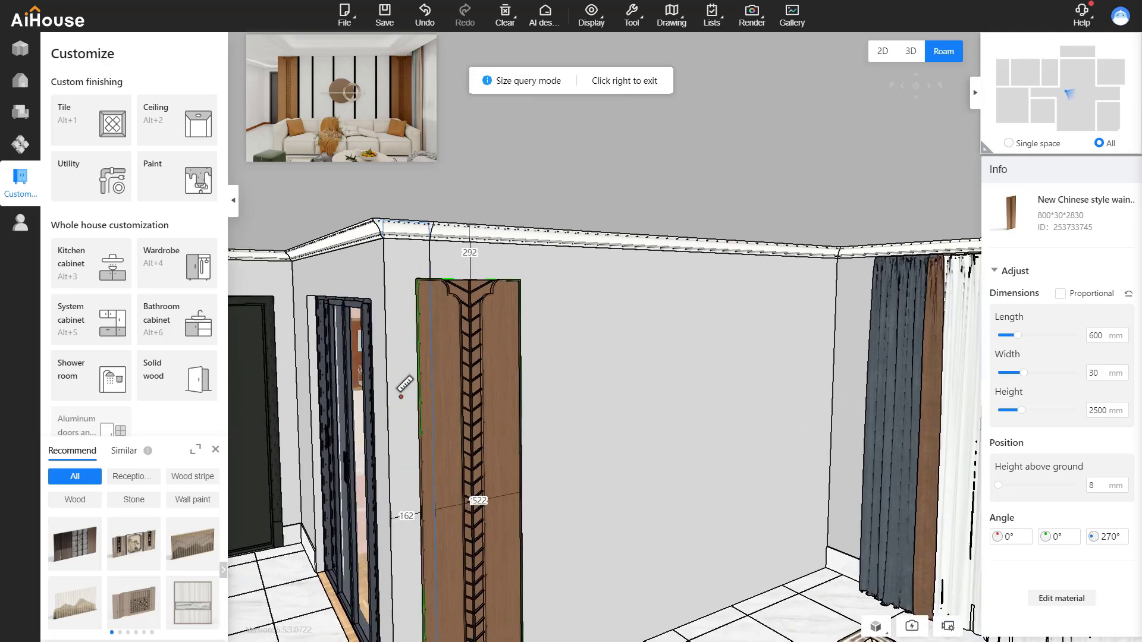
key(e)
key(a)
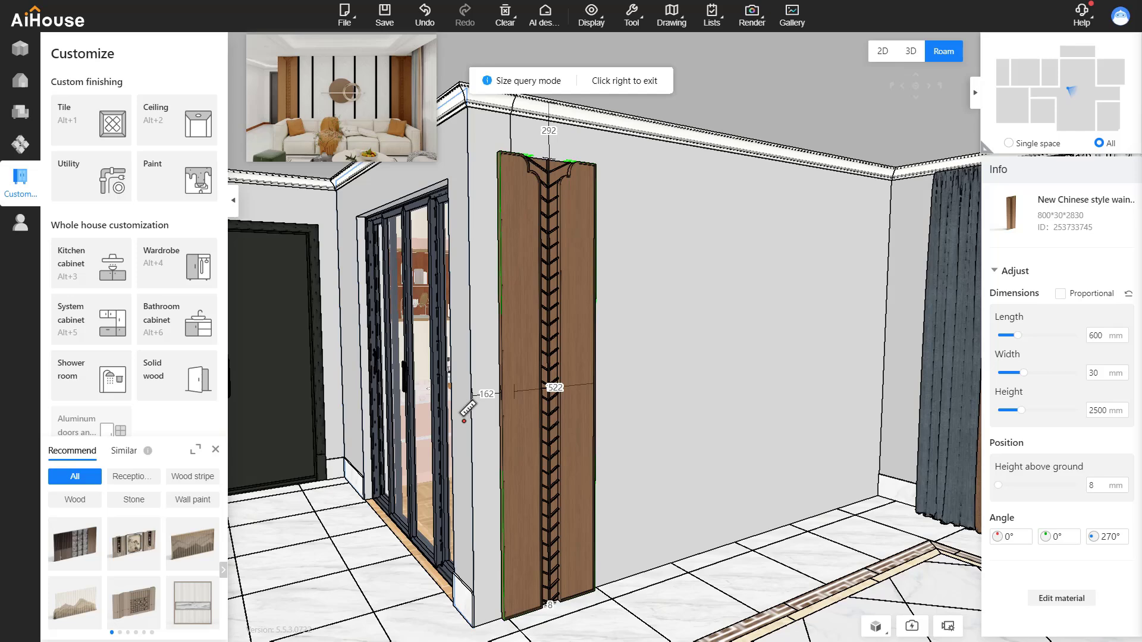
click(467, 409)
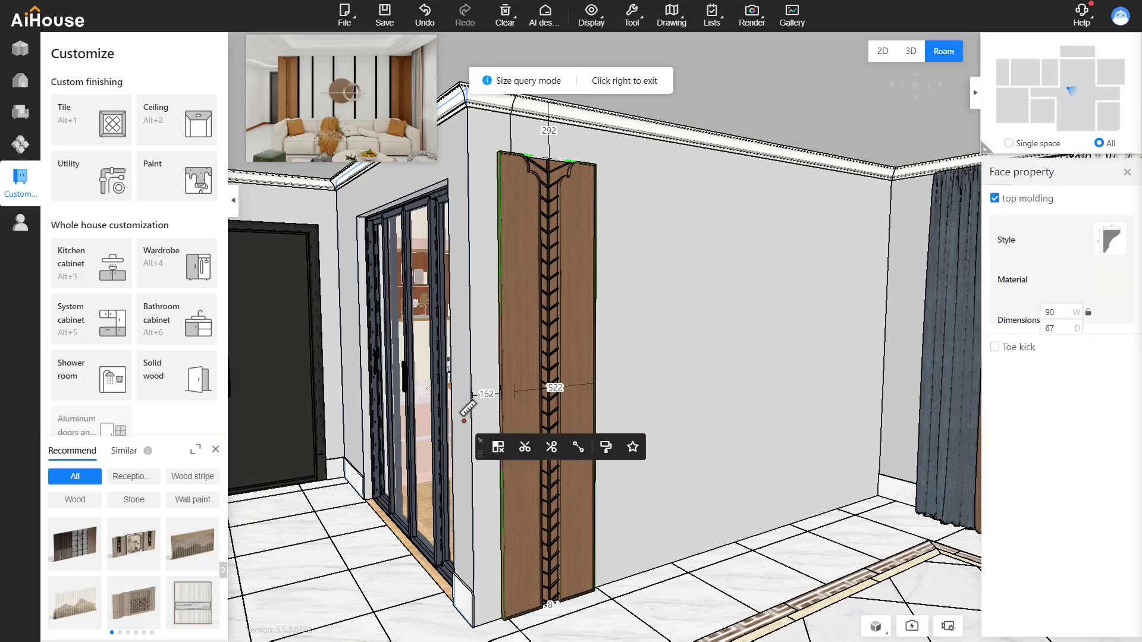
click(487, 394)
text(0)
key(Return)
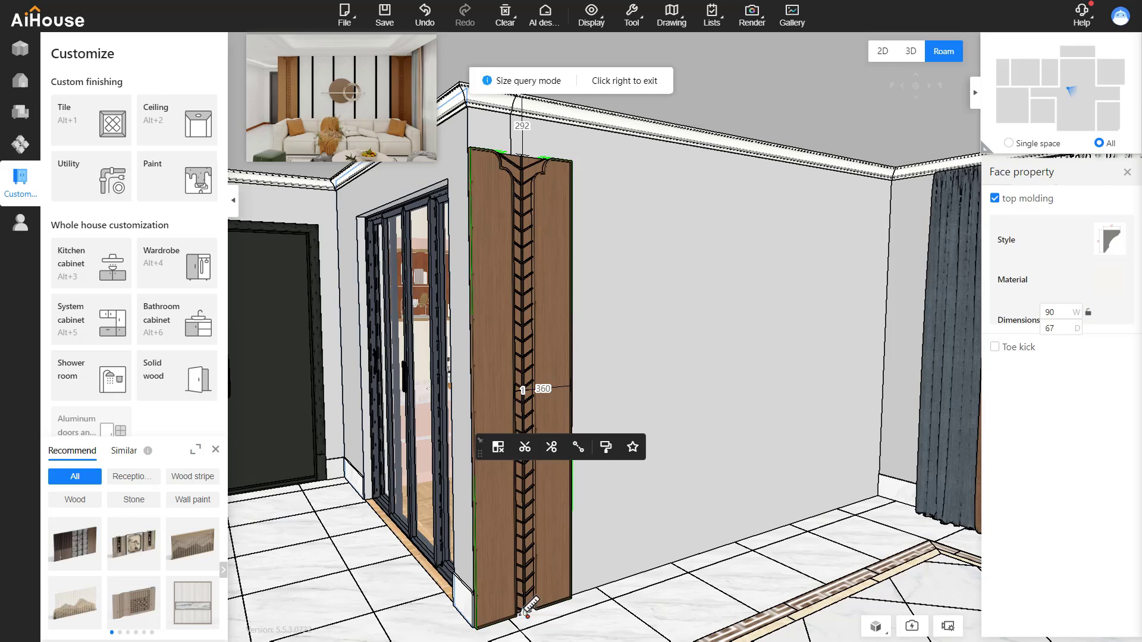
Drop the panel down onto the floor and leave measuring mode
key(Return)
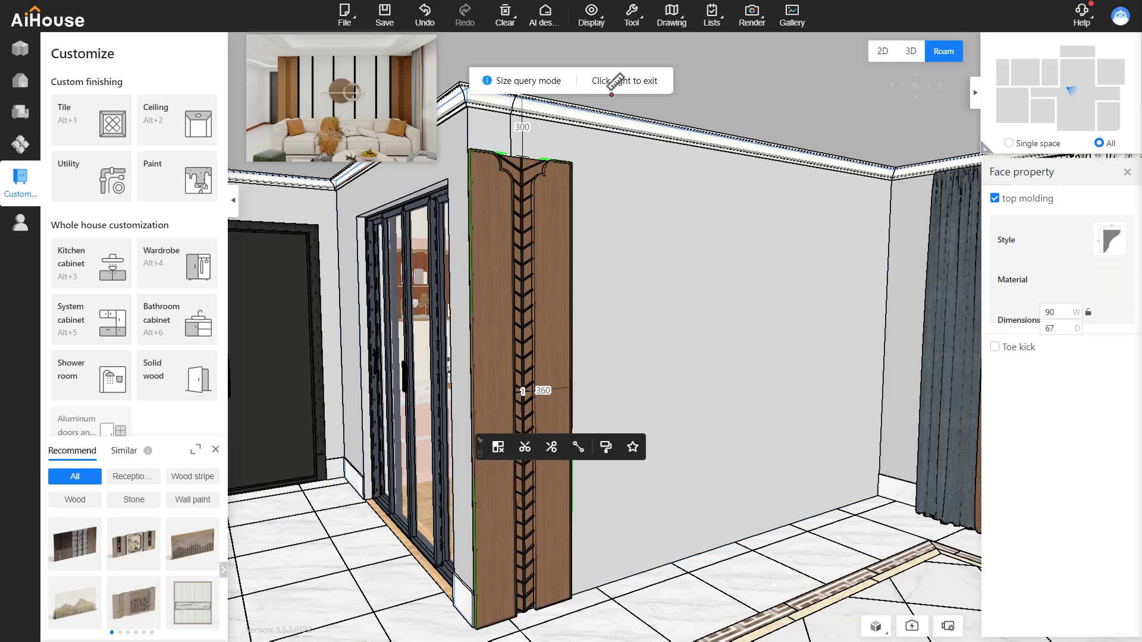
right_click(608, 254)
right_drag(621, 328, 536, 297)
Copy the wood wainscot column and set the copy's distance to the wall's right end to 0
key(d)
key(d)
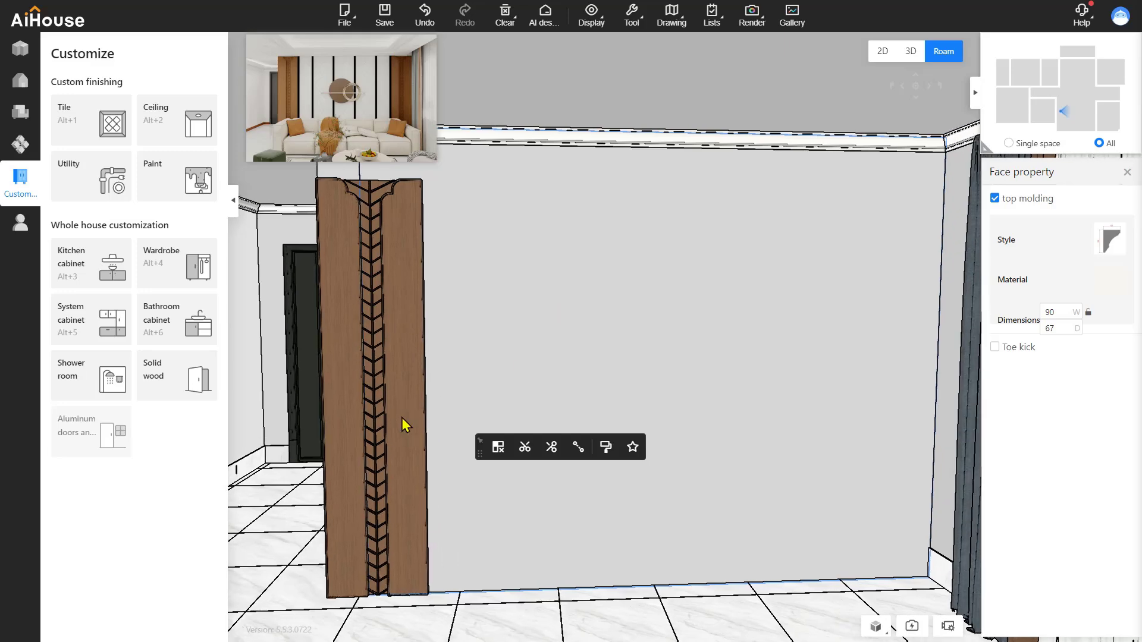
click(398, 411)
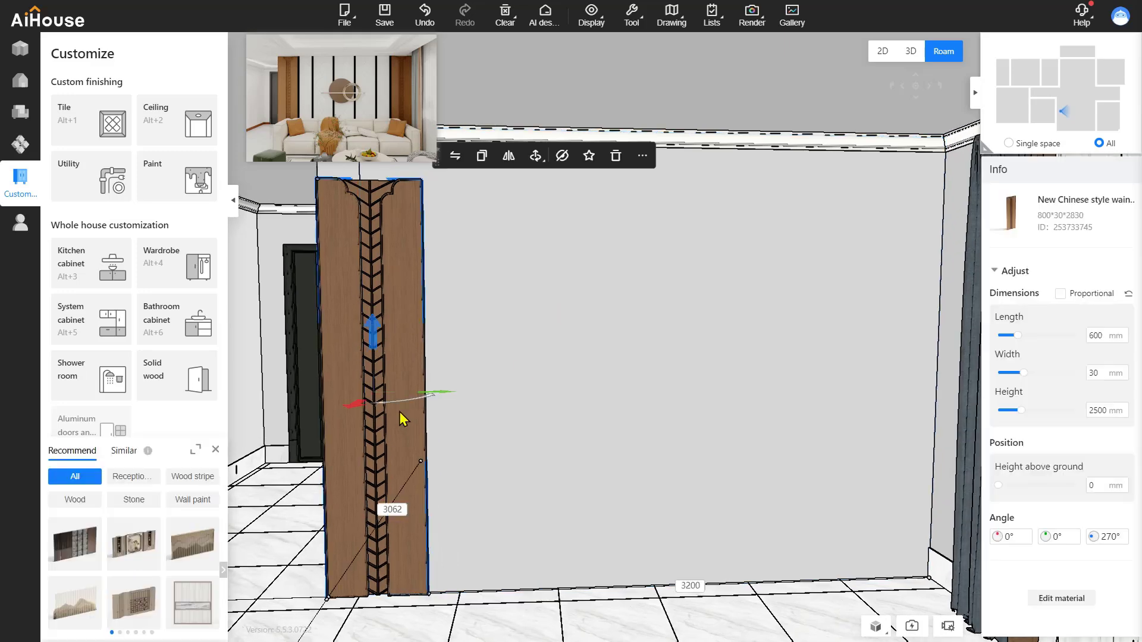
key(ctrl+c)
key(ctrl+v)
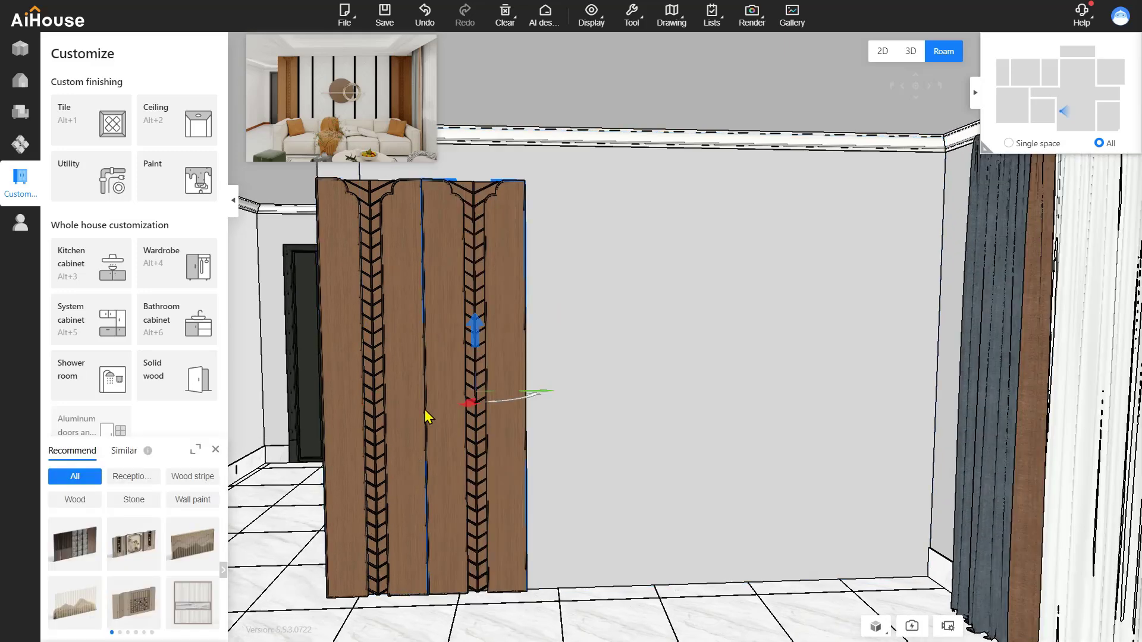
click(736, 584)
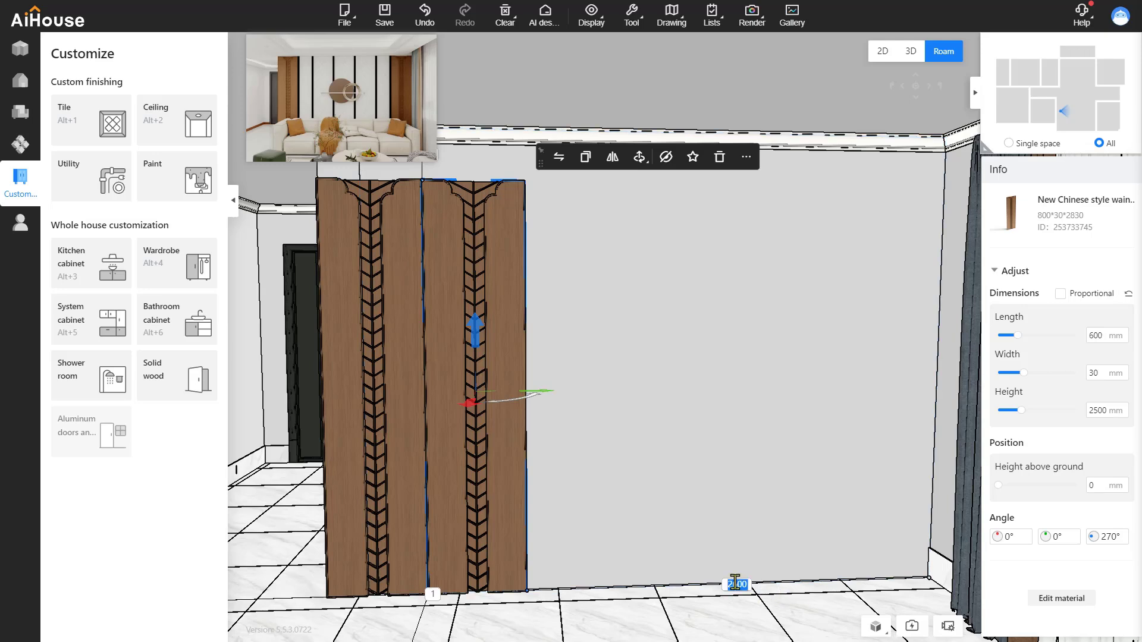
text(0)
key(Return)
click(650, 381)
click(625, 403)
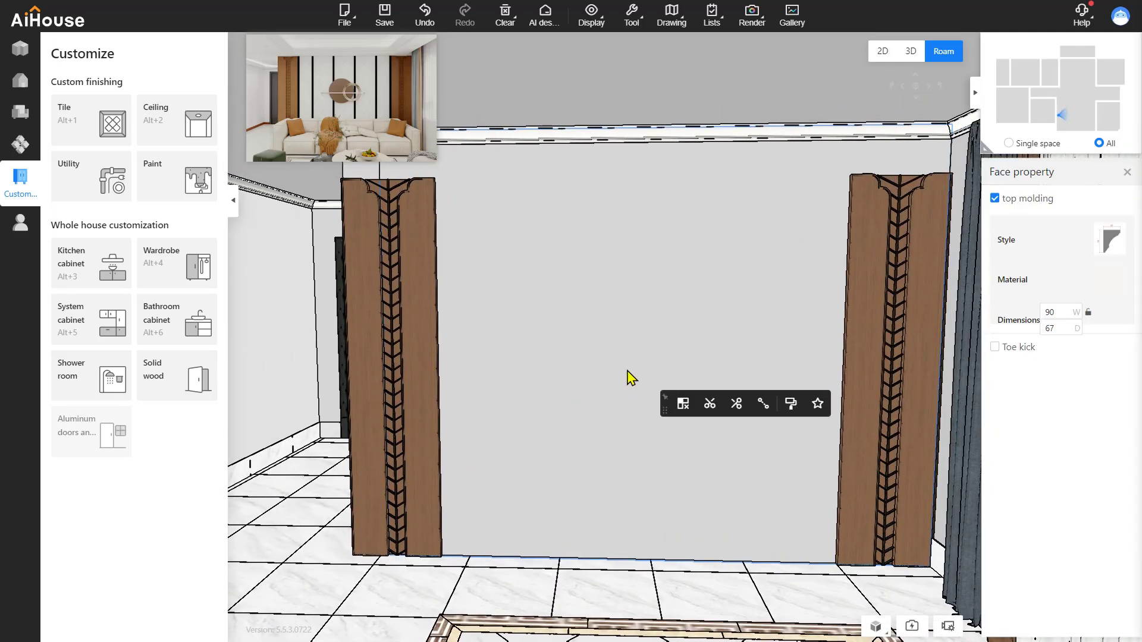
Open the back wall in the custom panel editor and list the Integrated wallboard materials
click(180, 152)
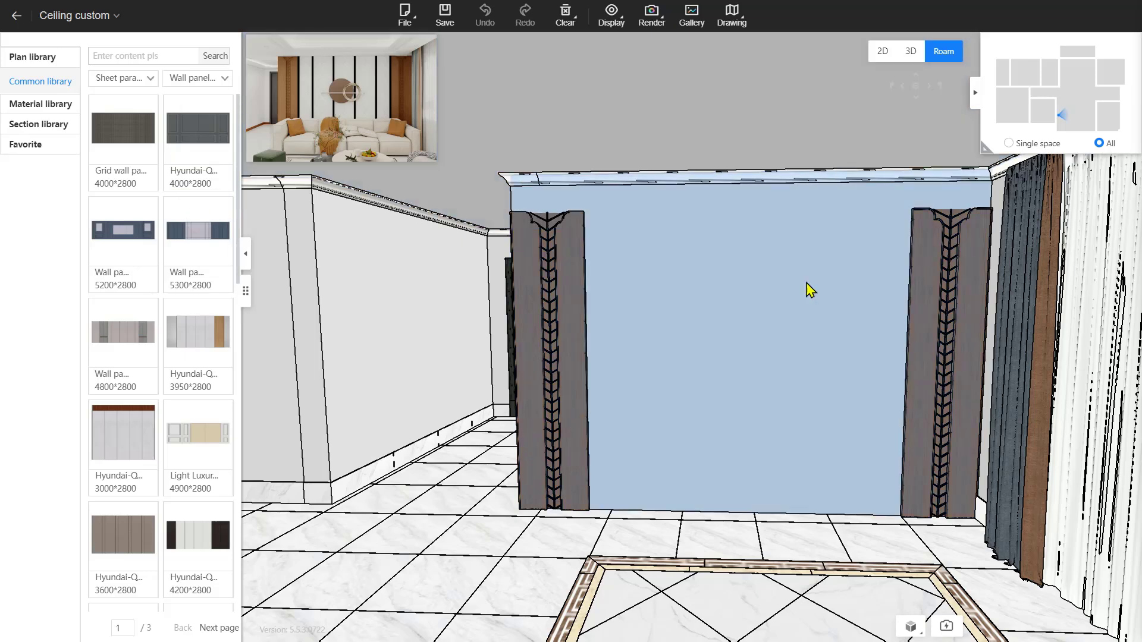
click(750, 260)
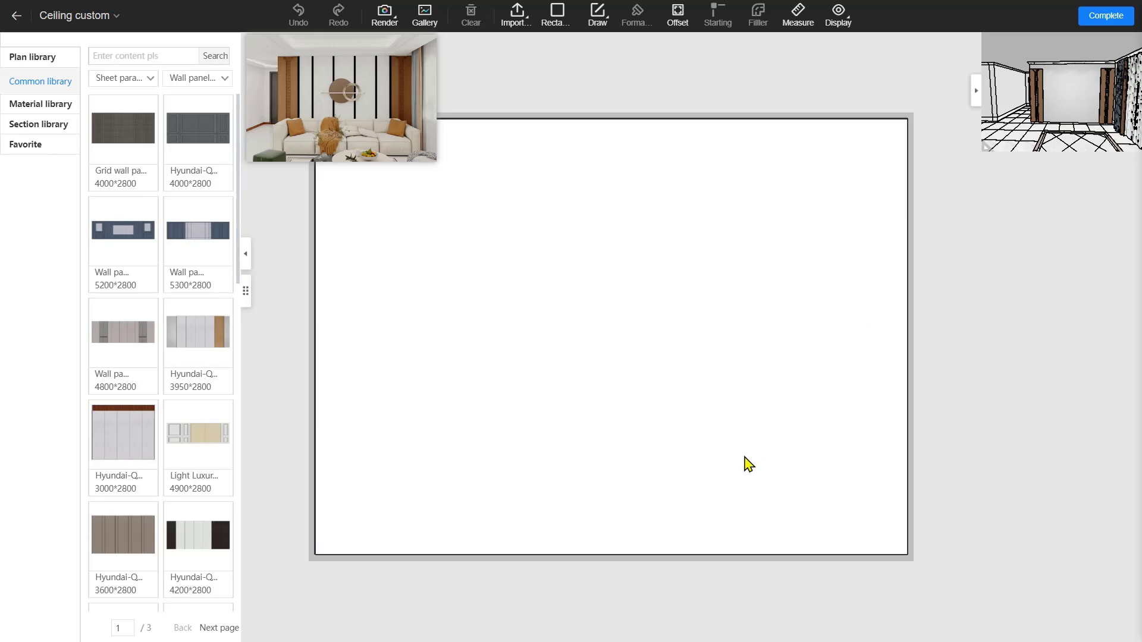
click(56, 104)
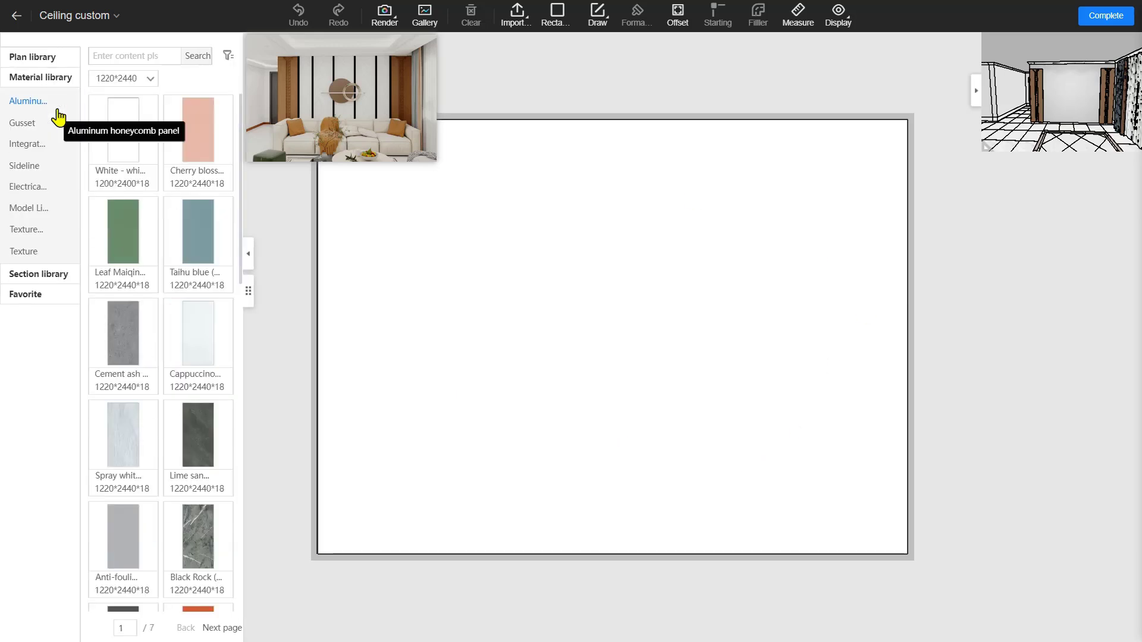
click(30, 146)
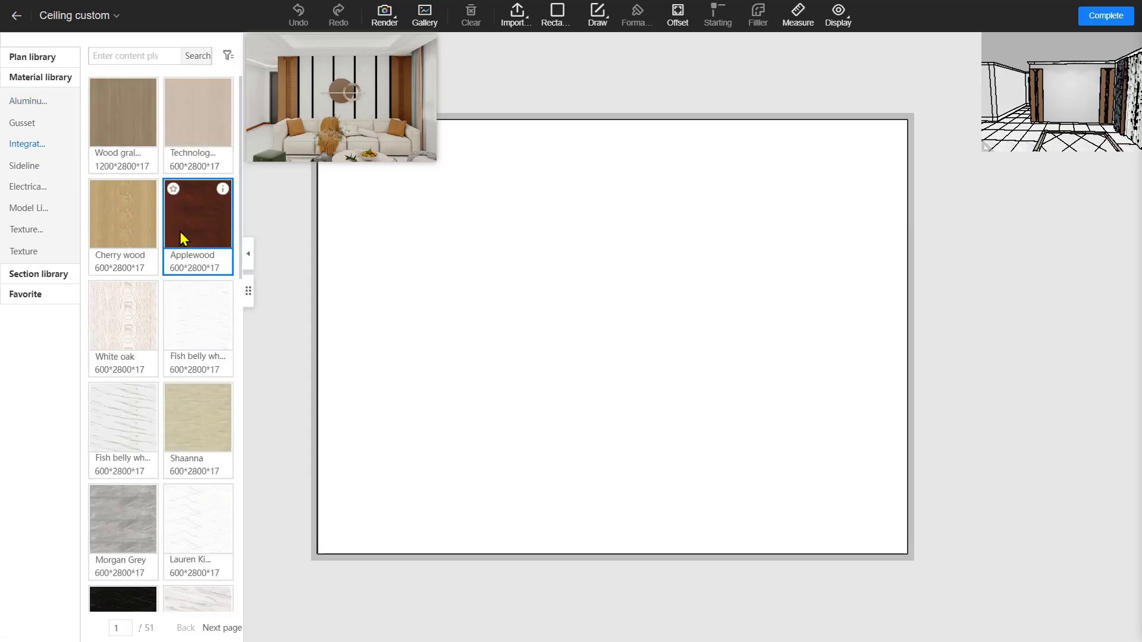
Drop a white veined marble wallboard on the wall, make it 2500 high at the bottom edge, and centre it
drag(191, 512, 612, 331)
click(613, 324)
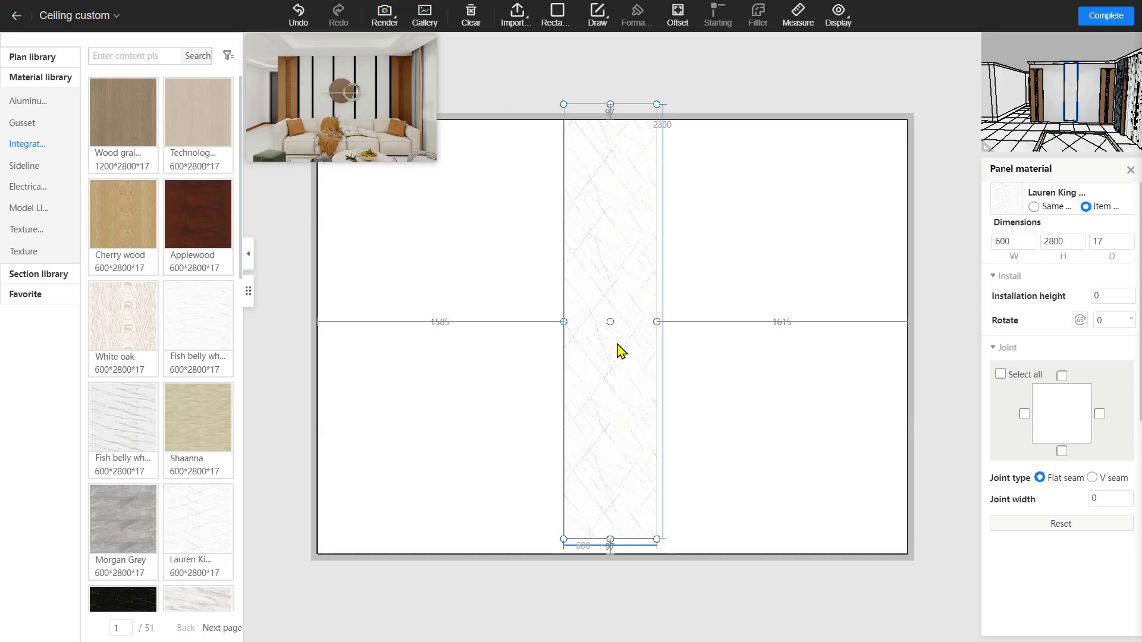
double_click(1061, 241)
text(25)
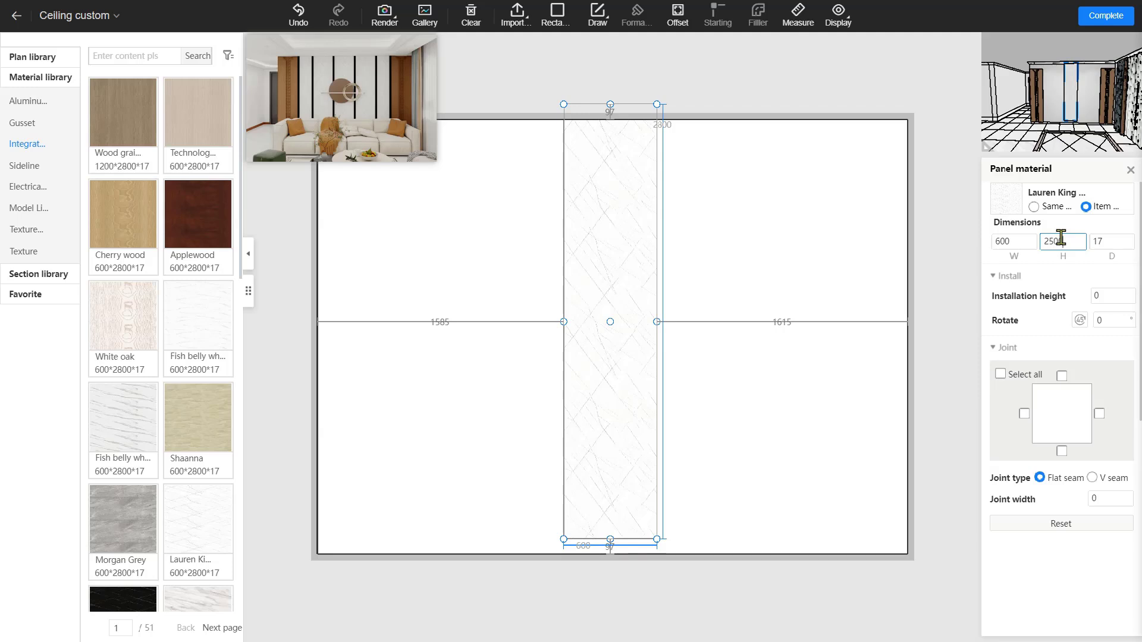
key(Return)
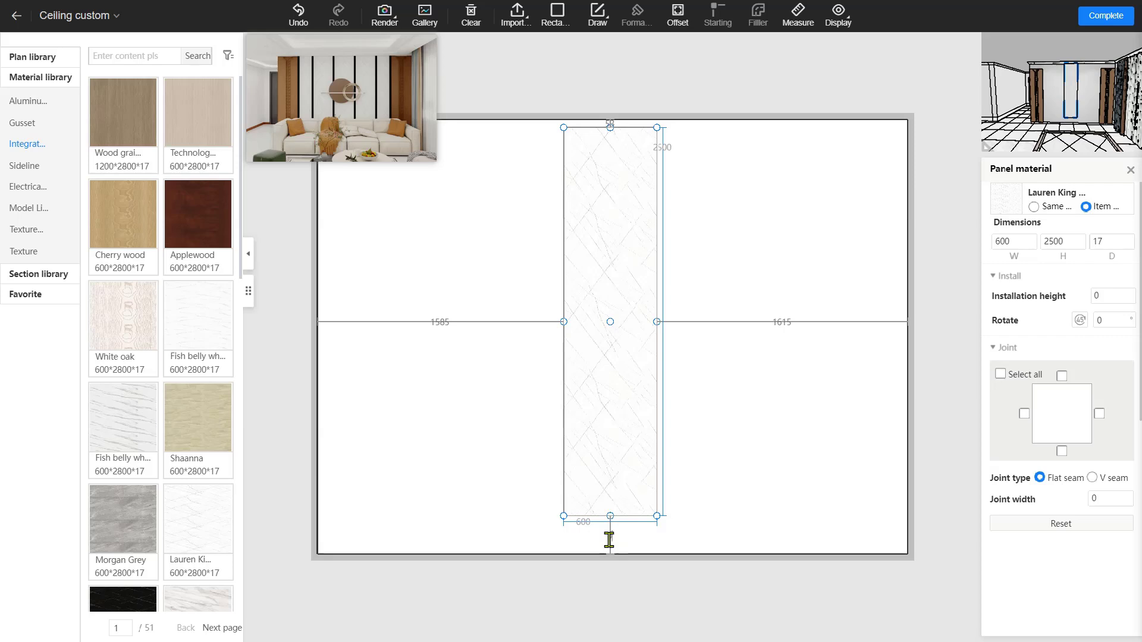
key(Return)
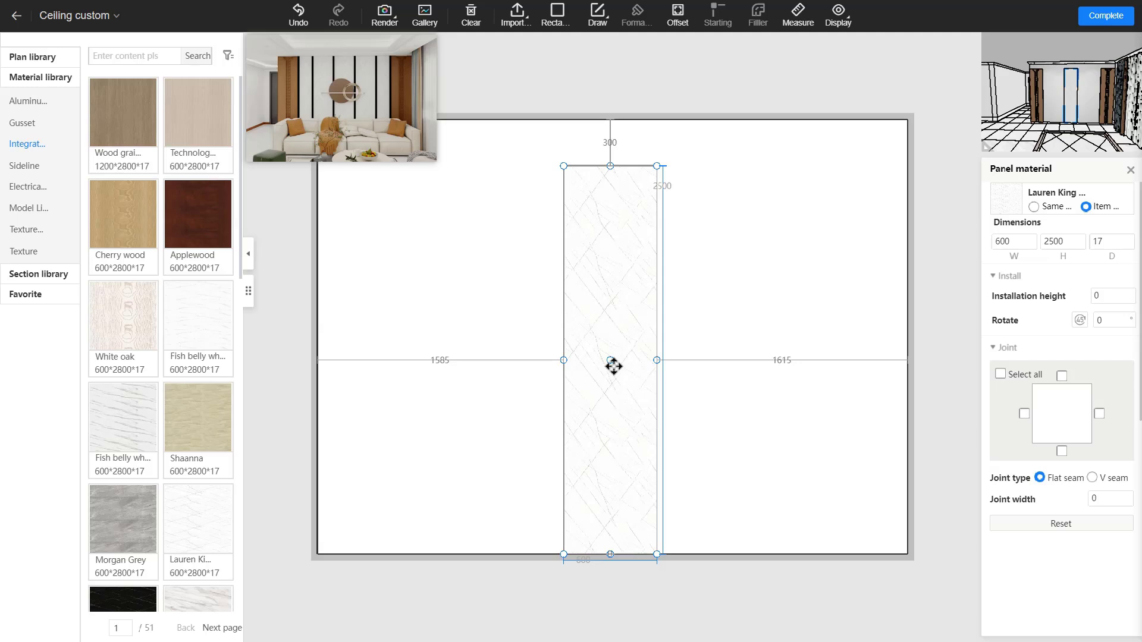
drag(613, 366, 618, 364)
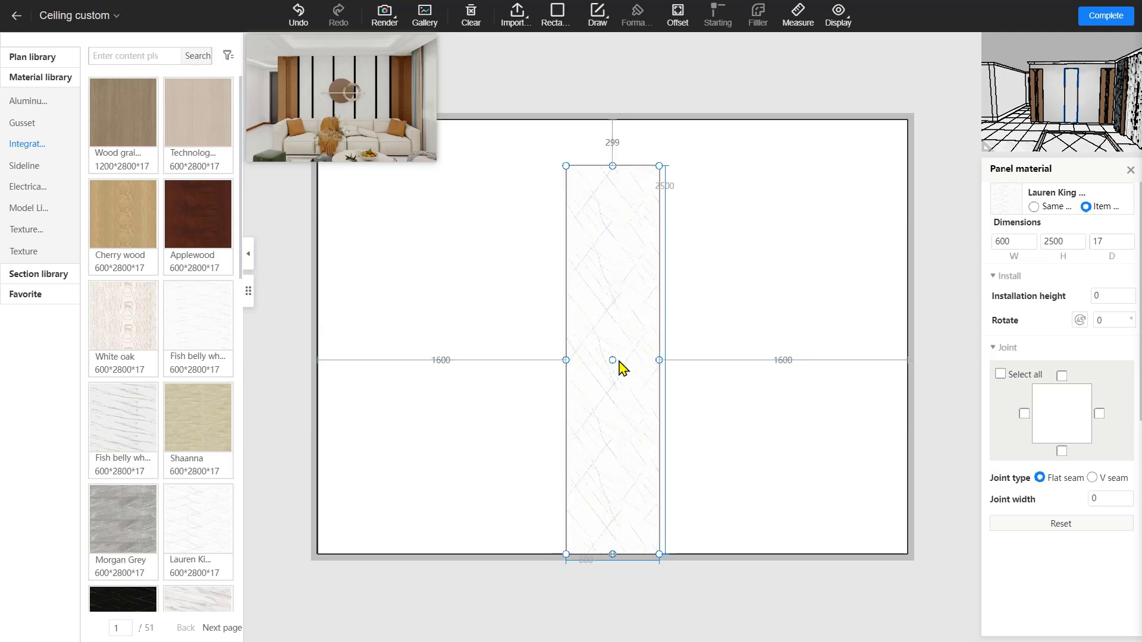
Fill the region with the marble panel, then delete all six short top-row panels
right_click(631, 395)
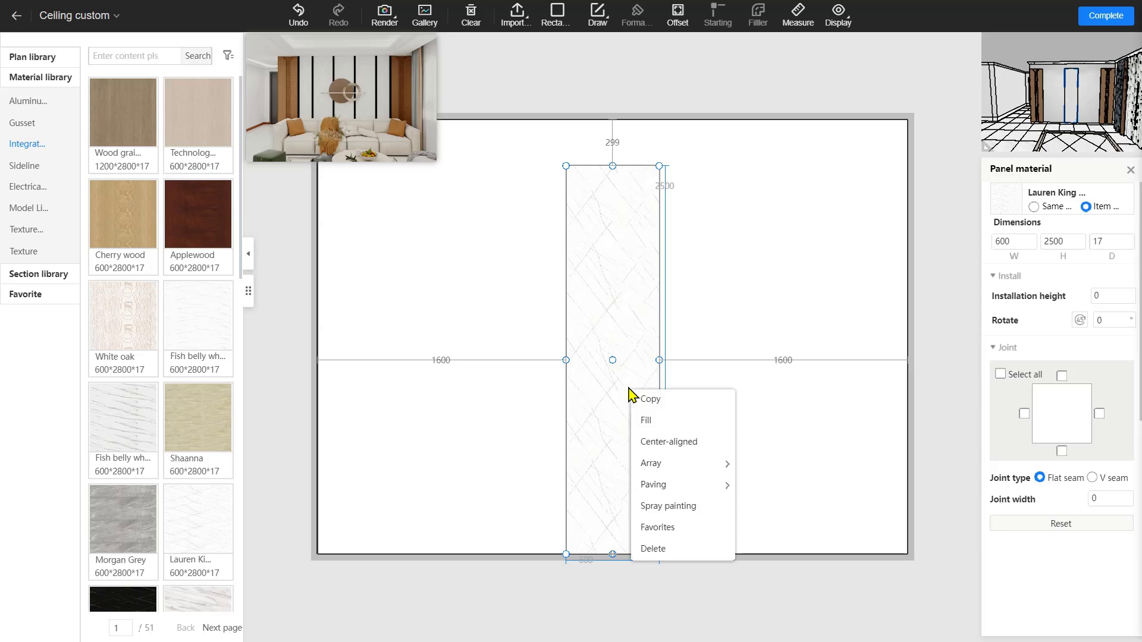
click(654, 424)
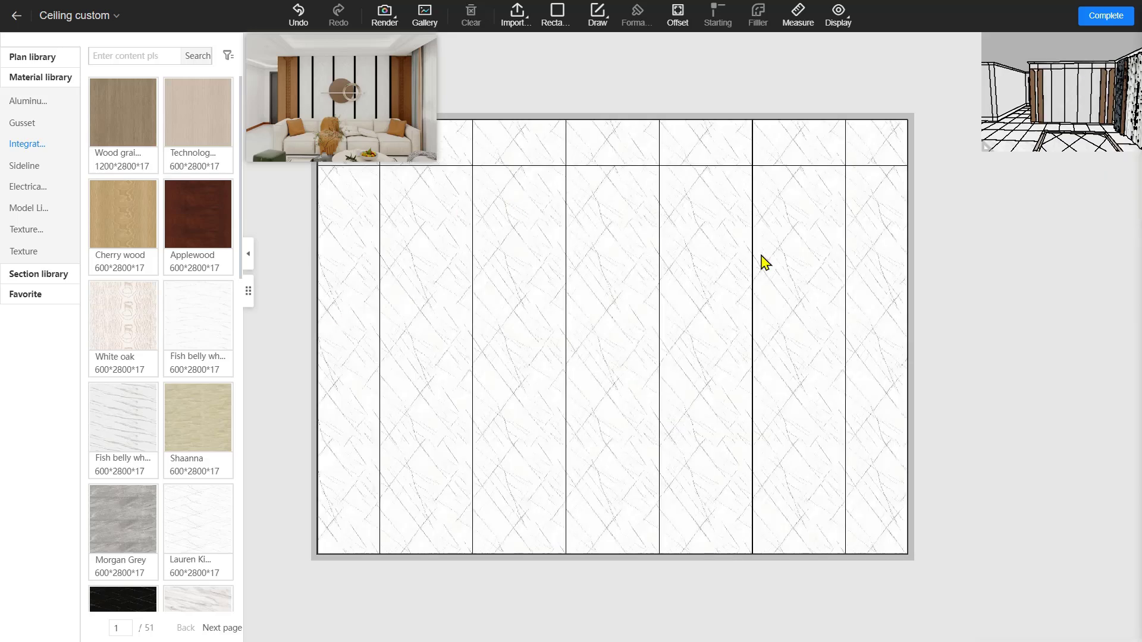
click(871, 137)
key(Delete)
click(758, 157)
key(Delete)
click(700, 150)
key(Delete)
click(587, 148)
key(Delete)
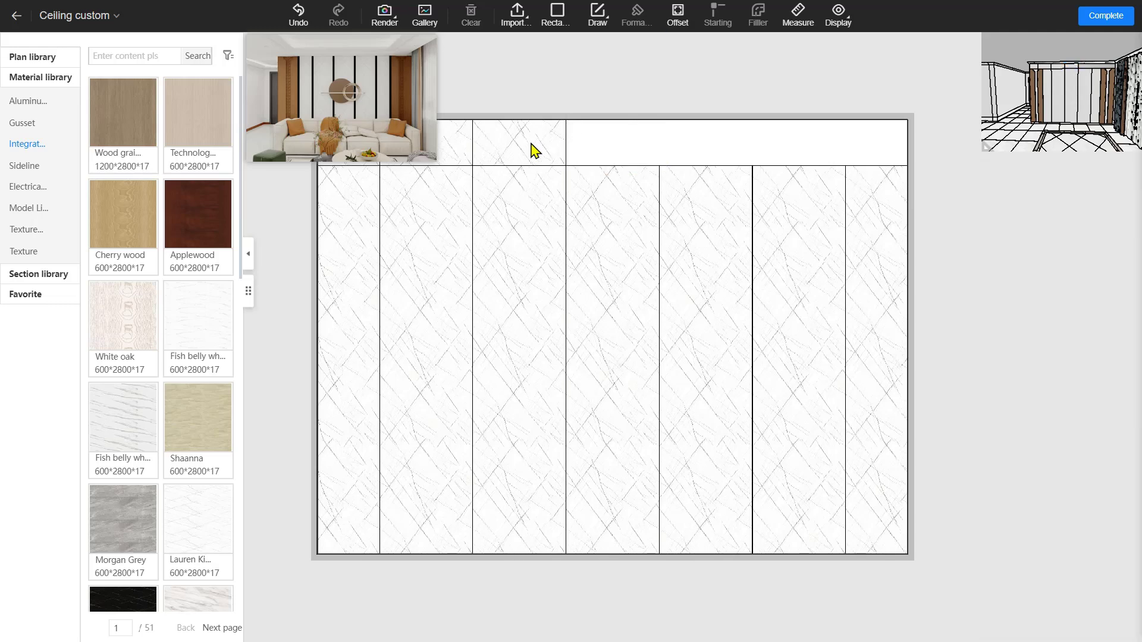
click(530, 148)
key(Delete)
click(450, 152)
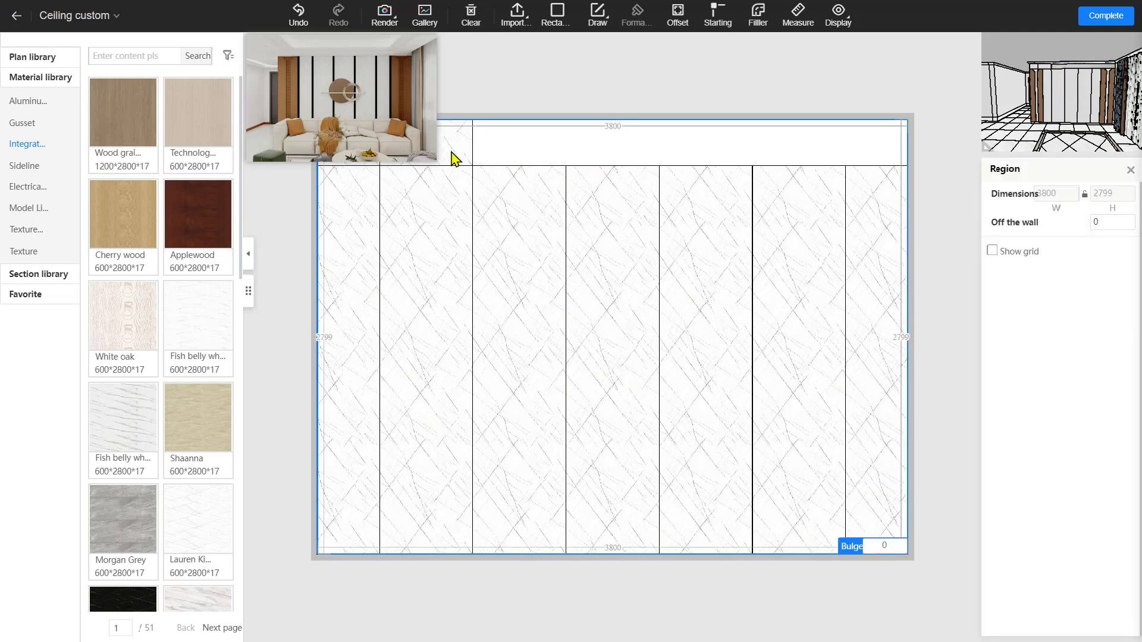
key(Delete)
drag(373, 112, 266, 124)
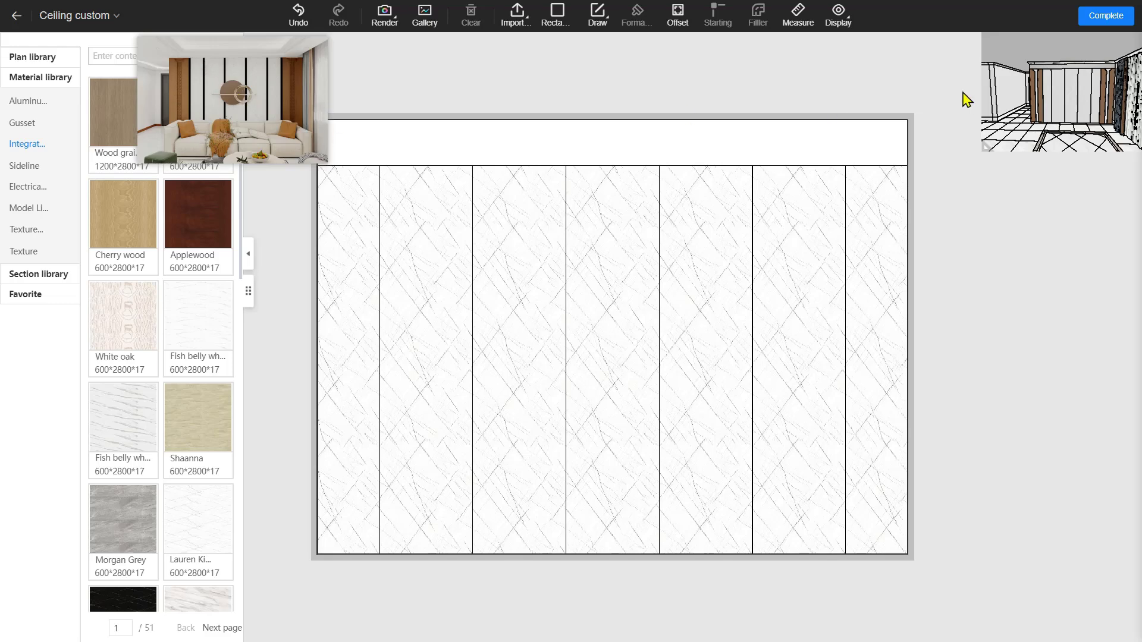
Delete the leftmost and rightmost full-height marble panels
click(798, 333)
click(877, 340)
click(345, 335)
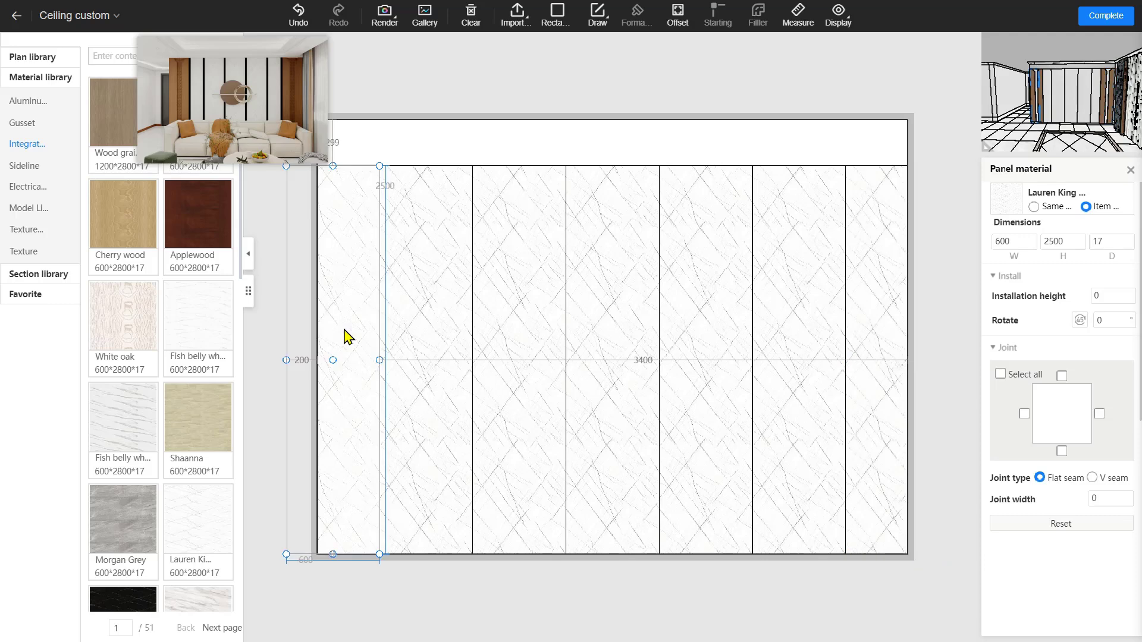
key(Delete)
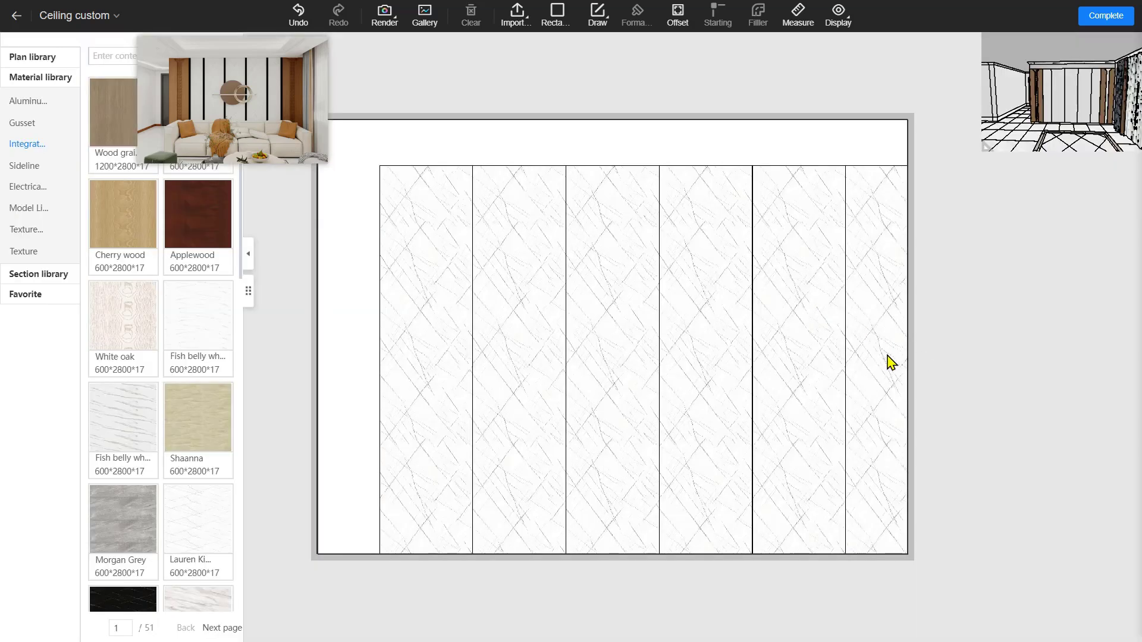
click(890, 362)
key(Delete)
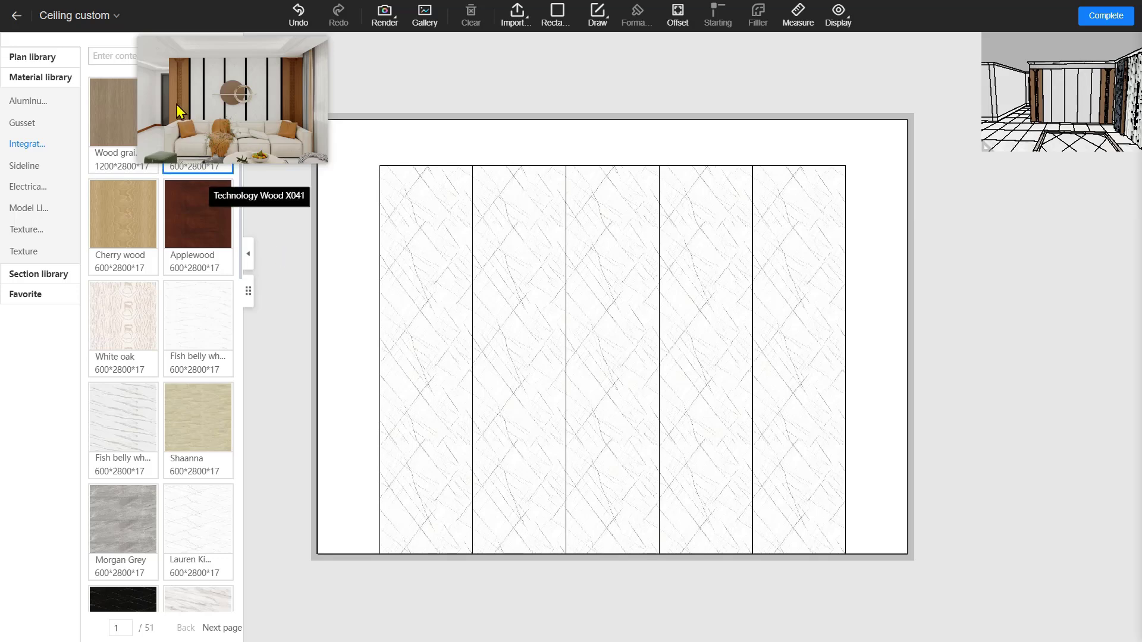
Narrow the first panel to 400 wide and set the gap on its left to 600
click(409, 364)
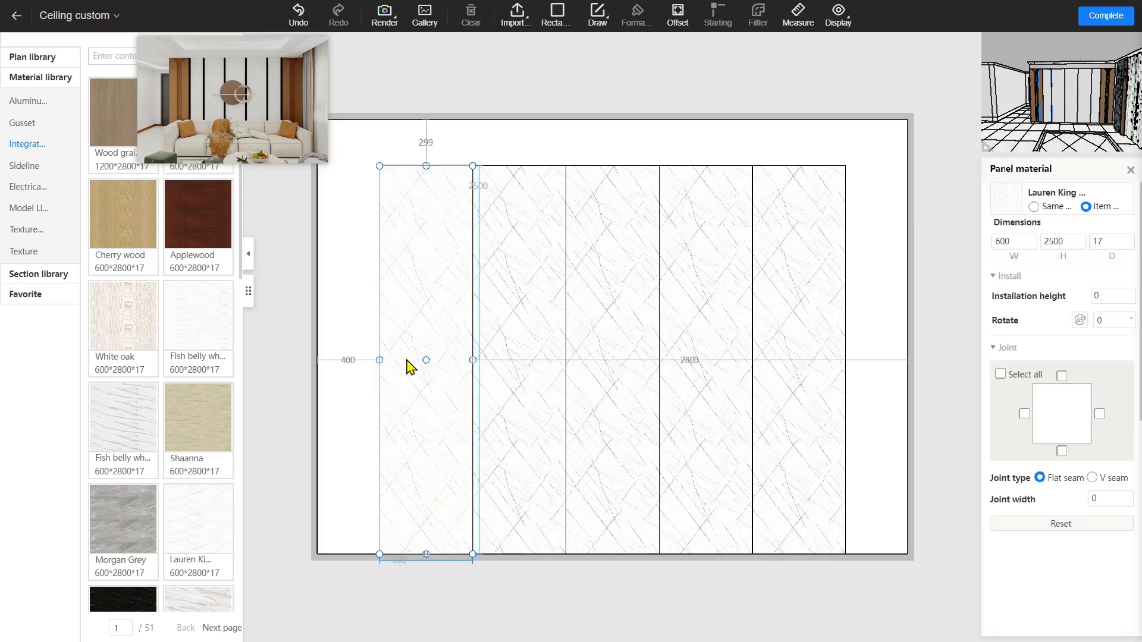
click(1022, 240)
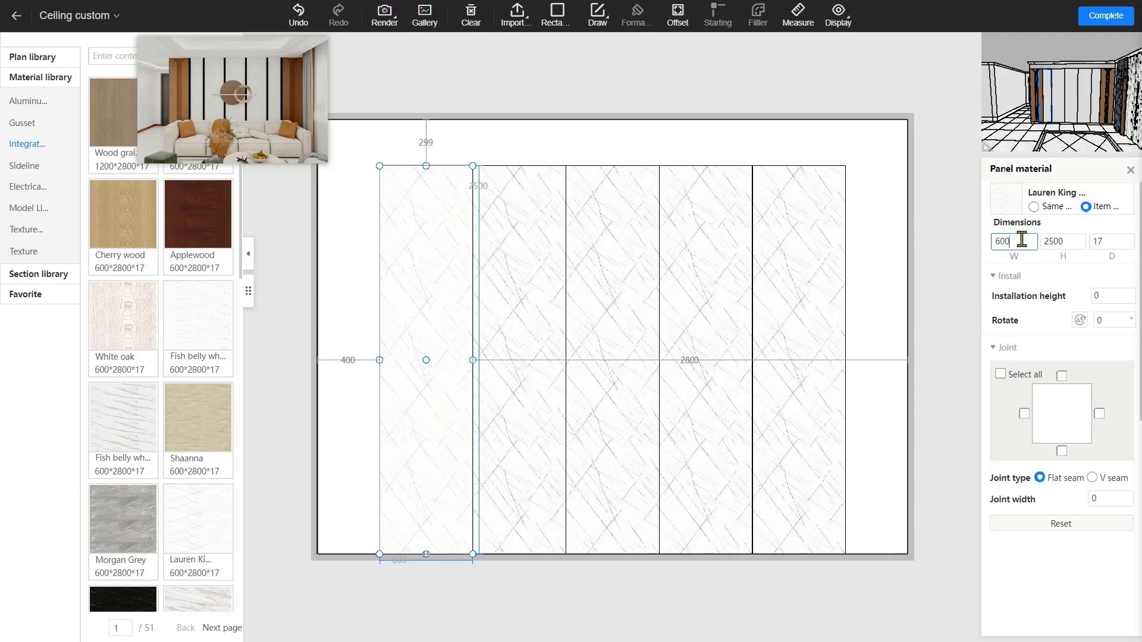
key(ctrl+a)
text(400)
key(Return)
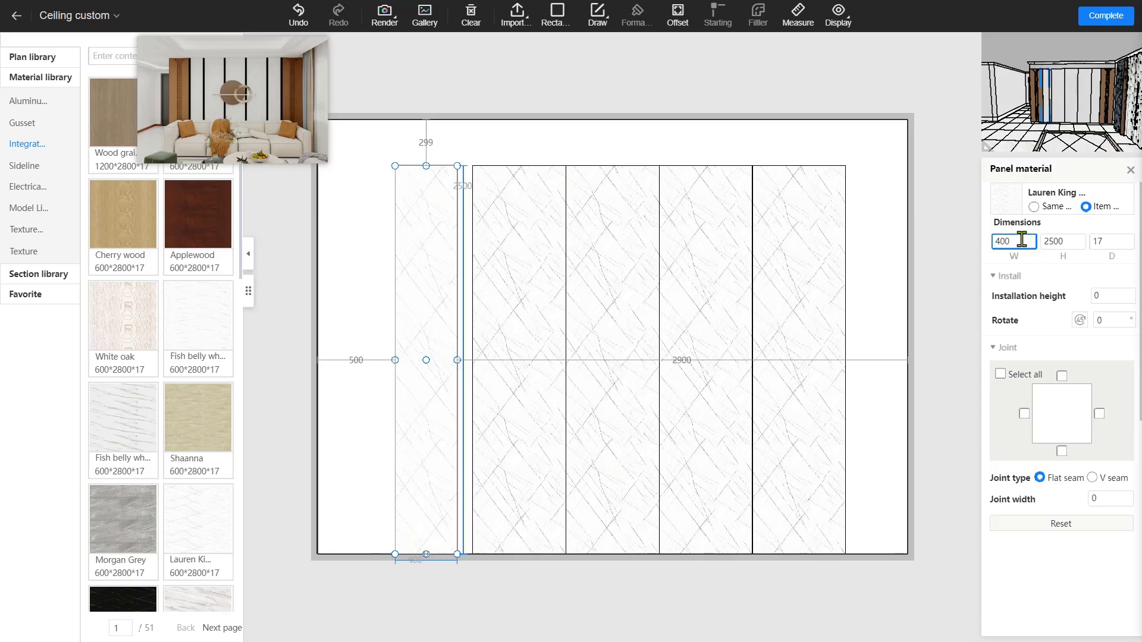
click(357, 360)
text(600)
key(Return)
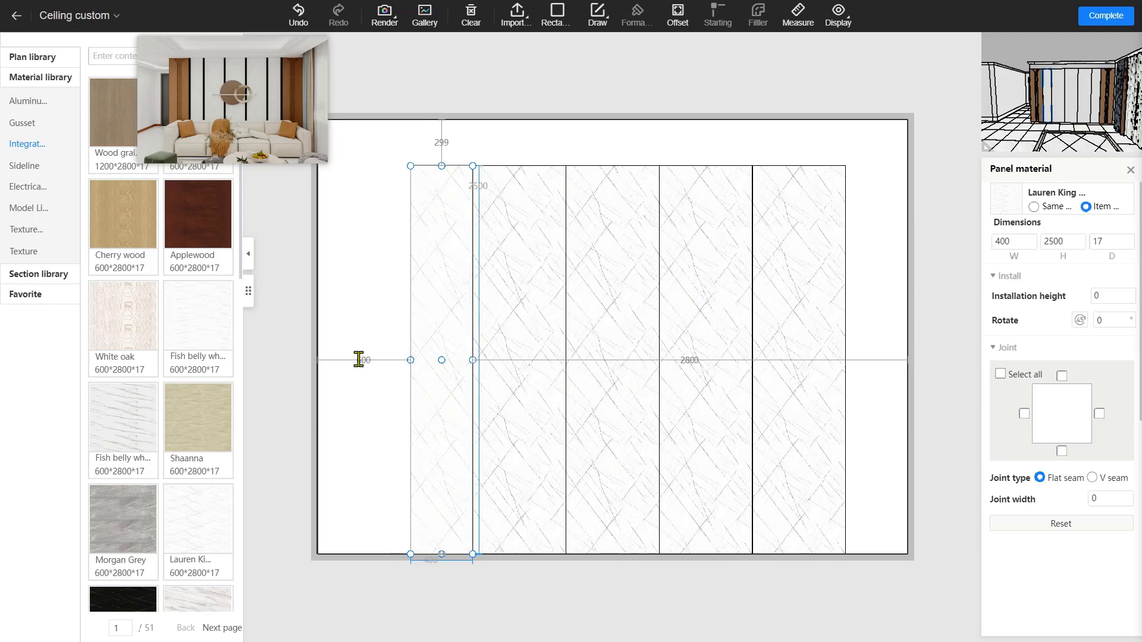
Narrow the last panel to 400 wide and set the gap on its right to 600
click(833, 320)
click(875, 359)
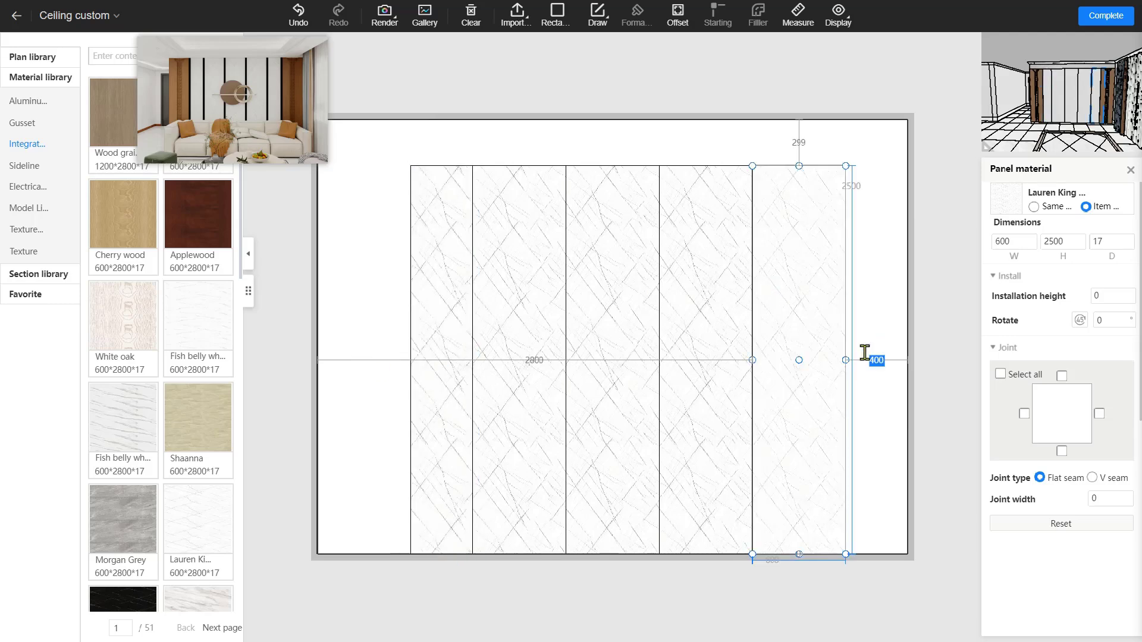
click(1016, 243)
double_click(1017, 246)
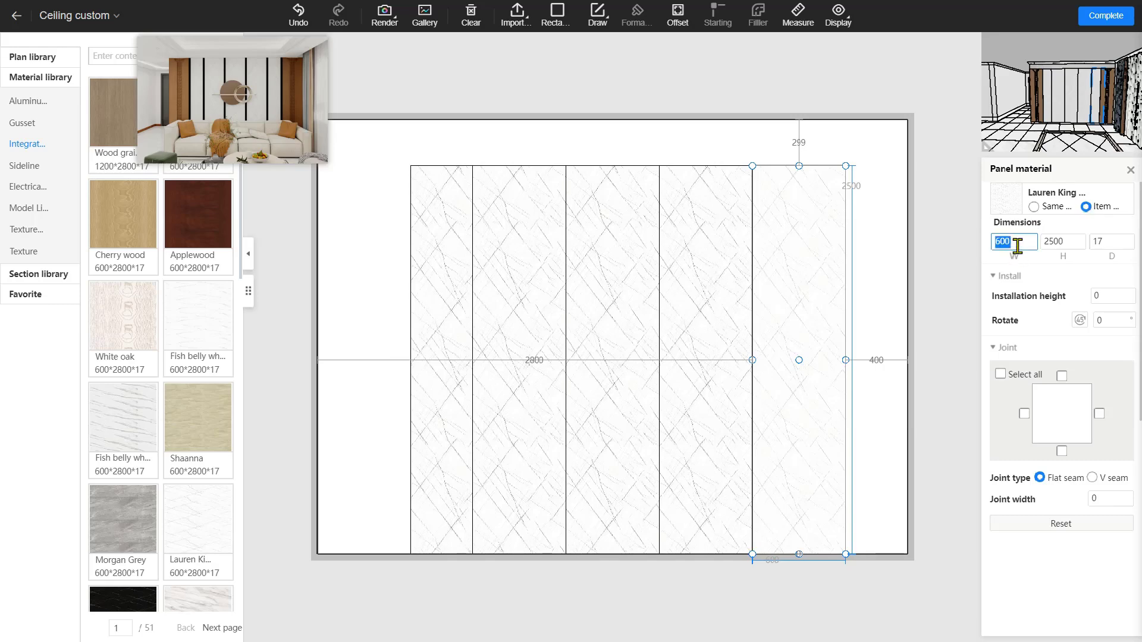
text(400)
key(Return)
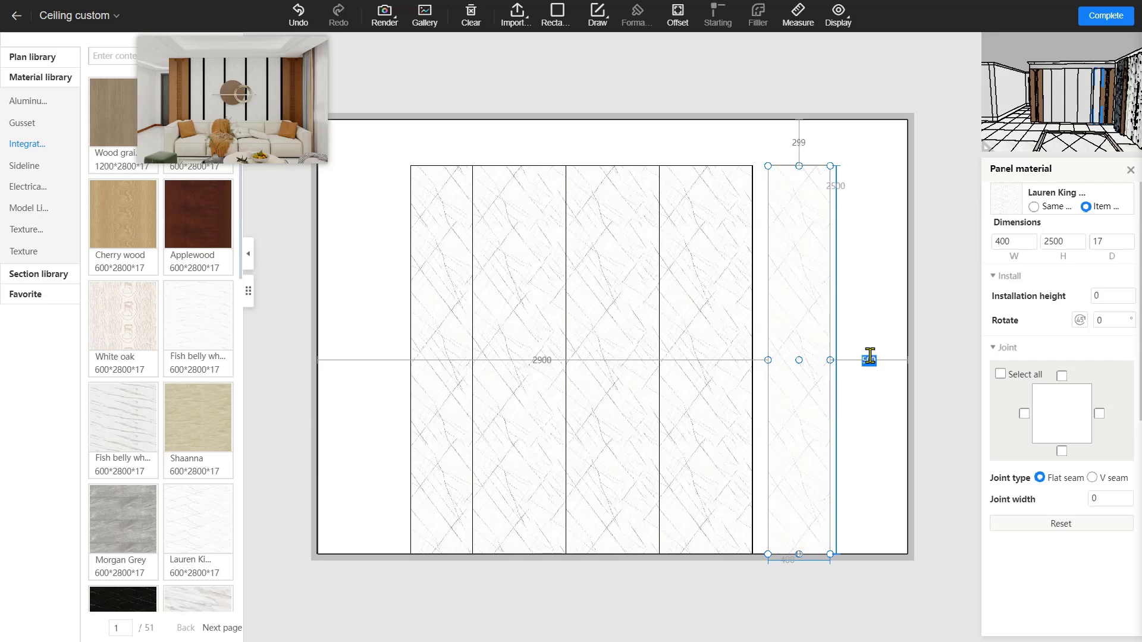
text(0)
key(Return)
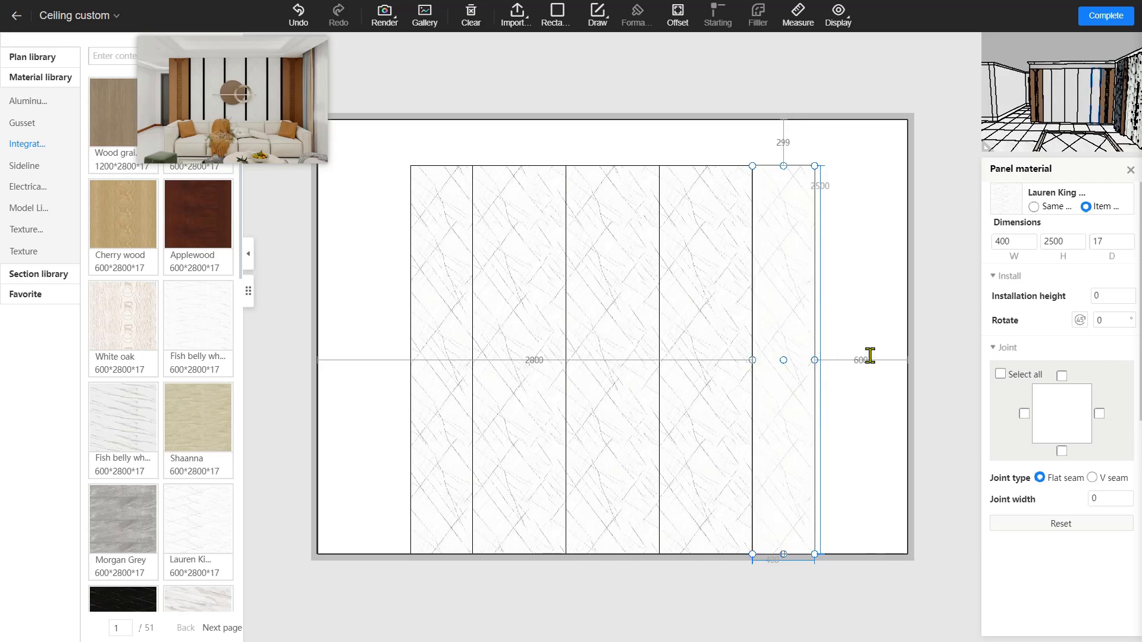
click(875, 250)
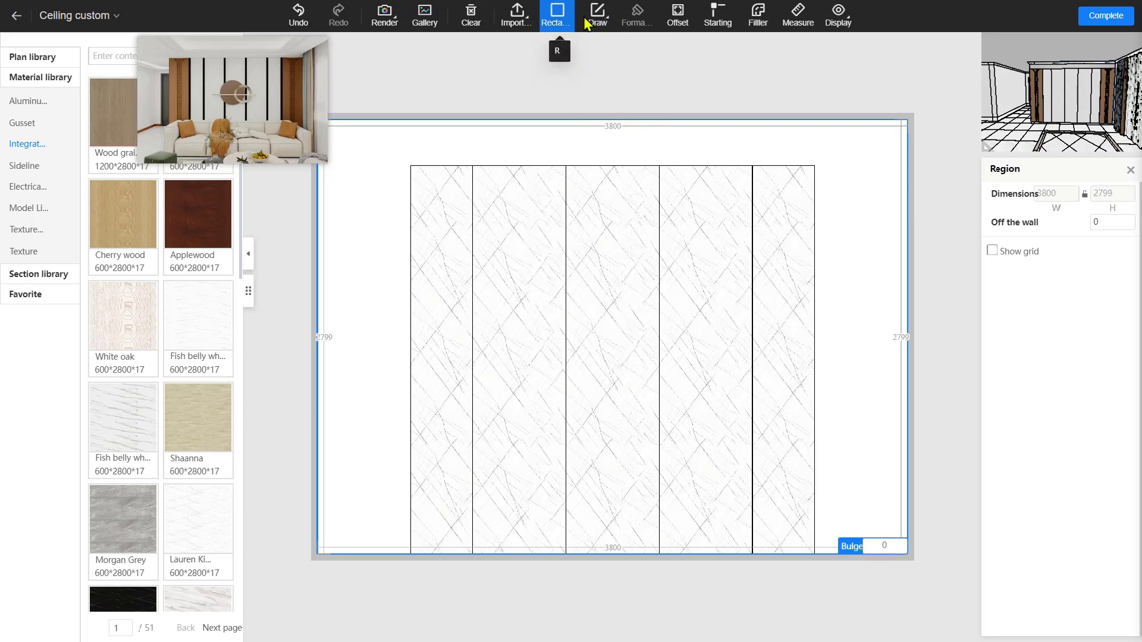
Draw five straight full-height vertical lines down the marble panel seams
mouse_move(589, 21)
click(597, 93)
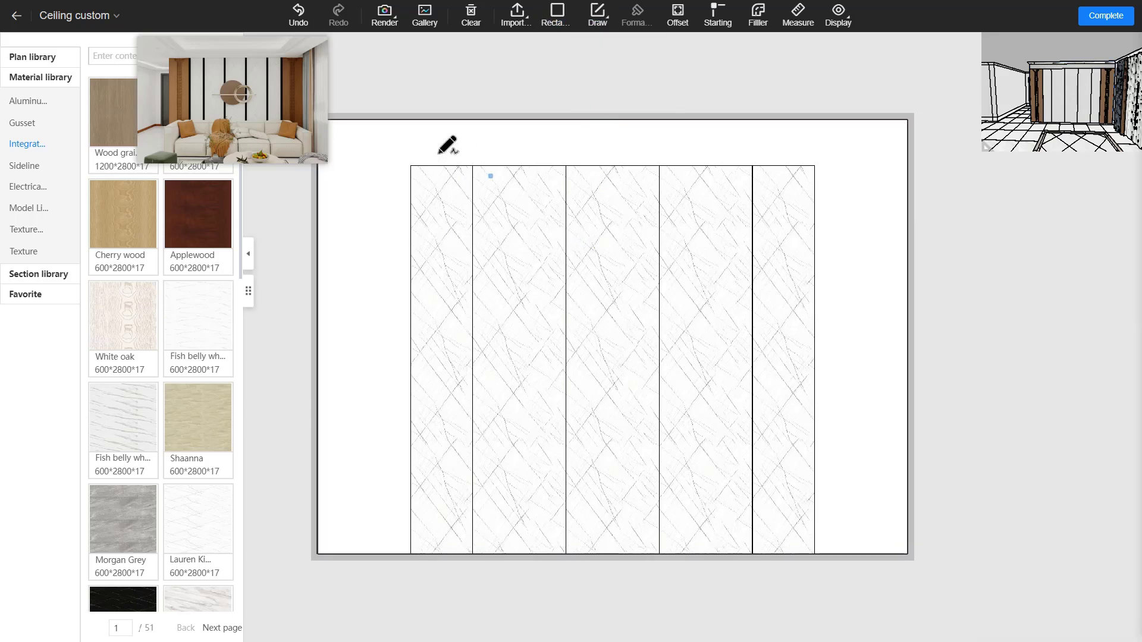
click(410, 166)
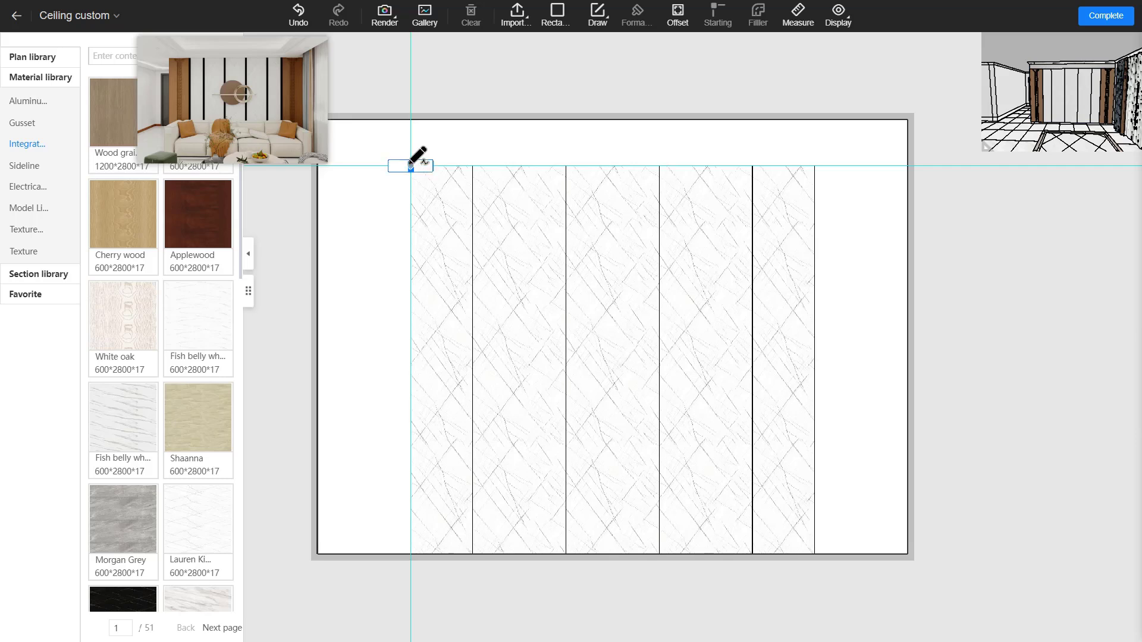
click(411, 554)
right_click(460, 428)
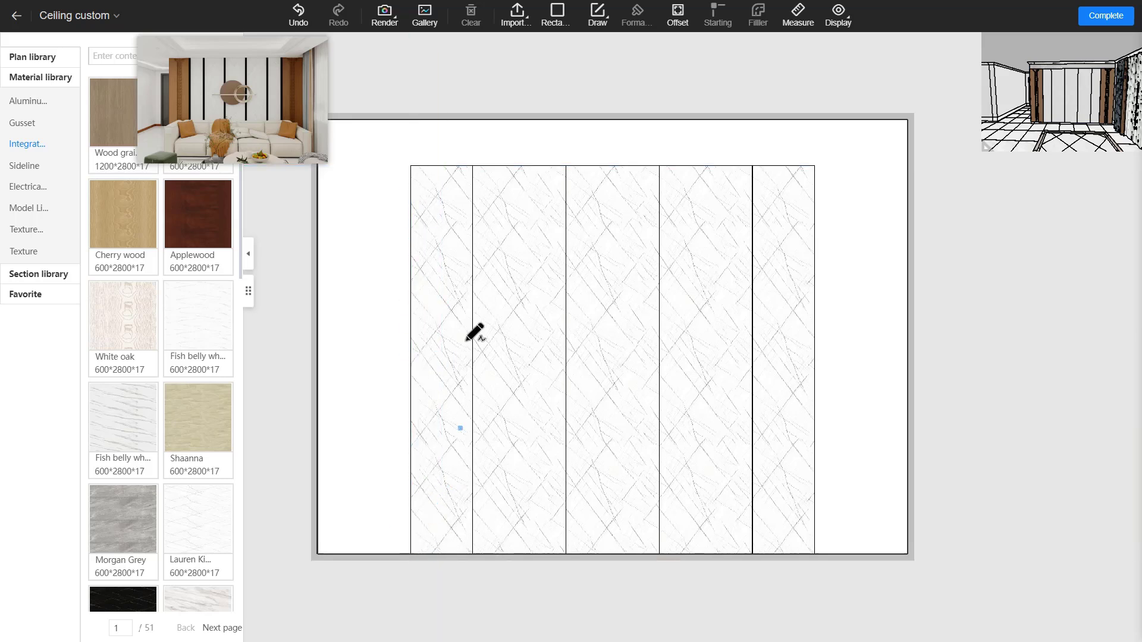
click(472, 166)
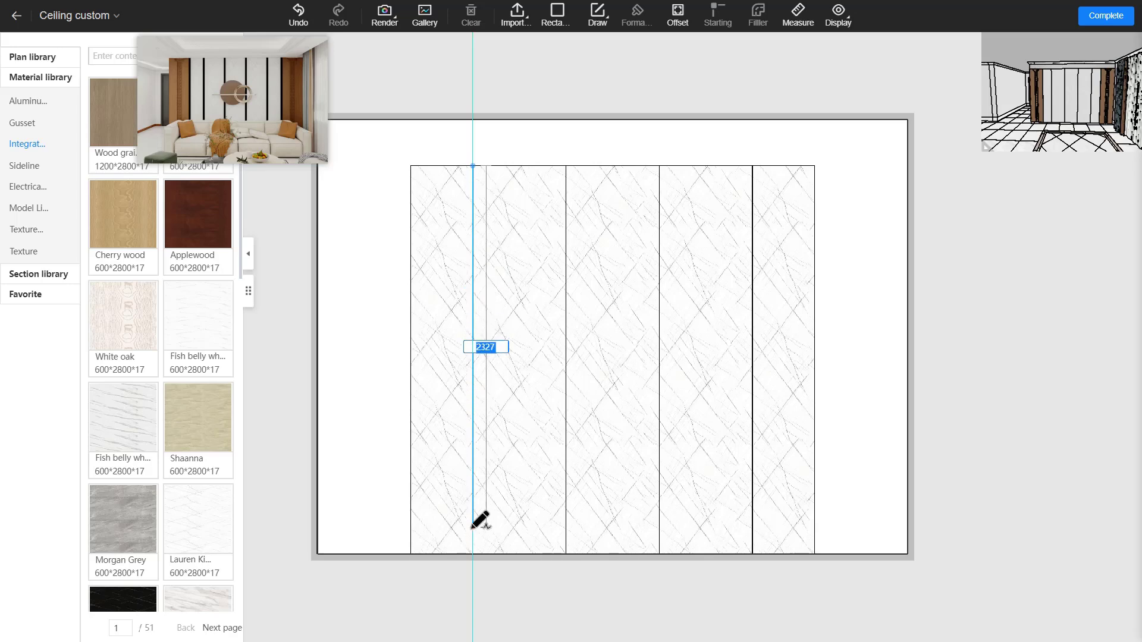
click(472, 554)
right_click(533, 503)
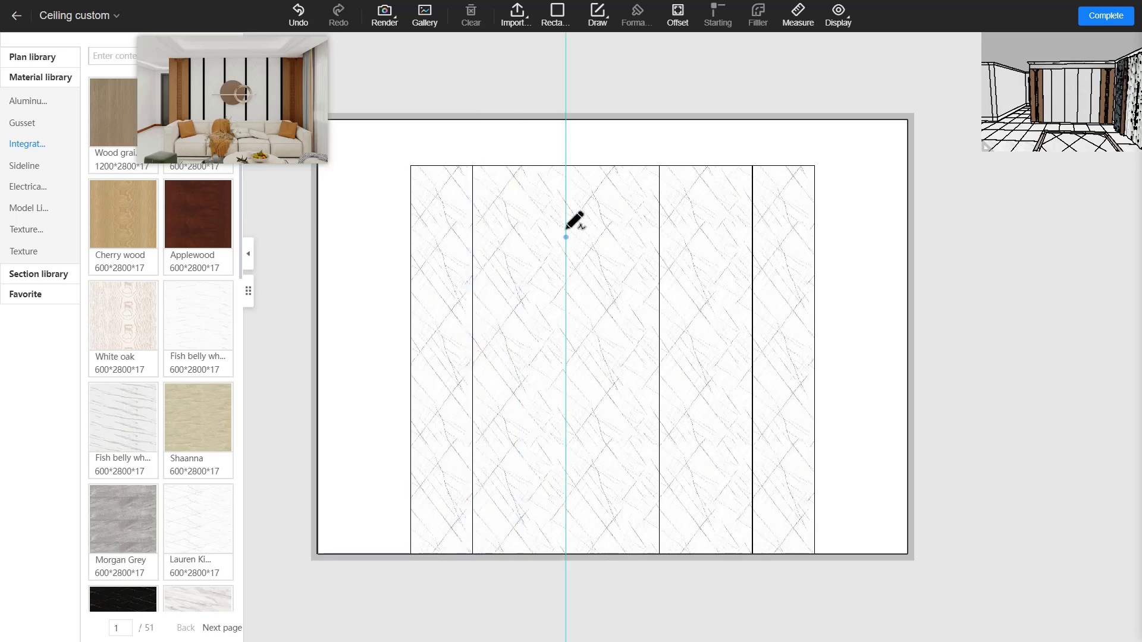
click(566, 166)
click(565, 554)
right_click(683, 296)
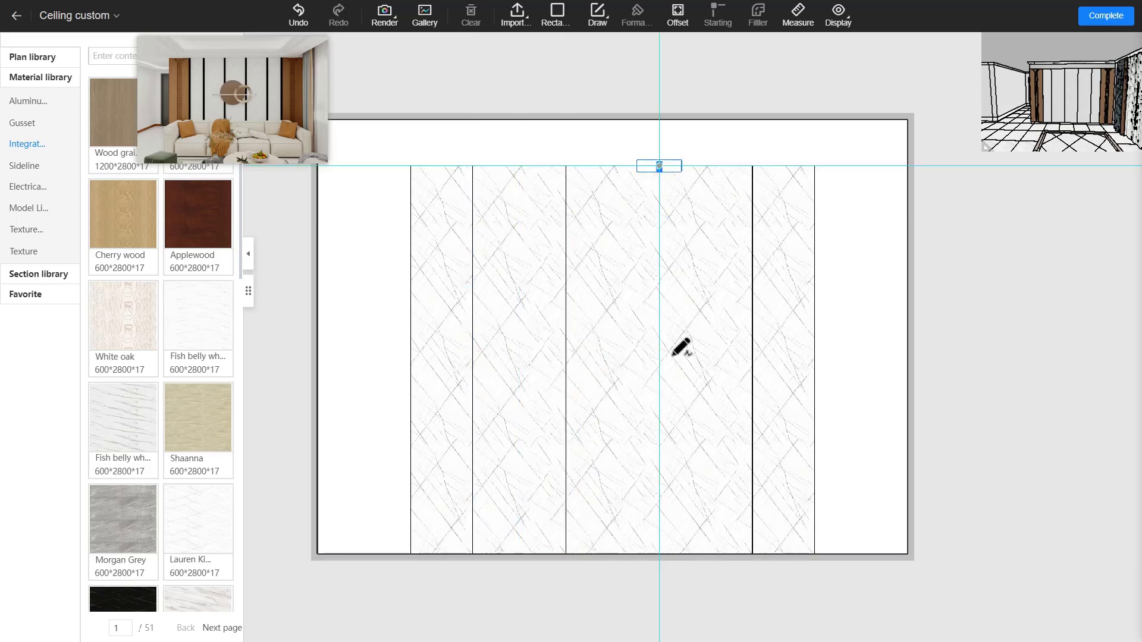
click(752, 166)
click(752, 554)
right_click(785, 452)
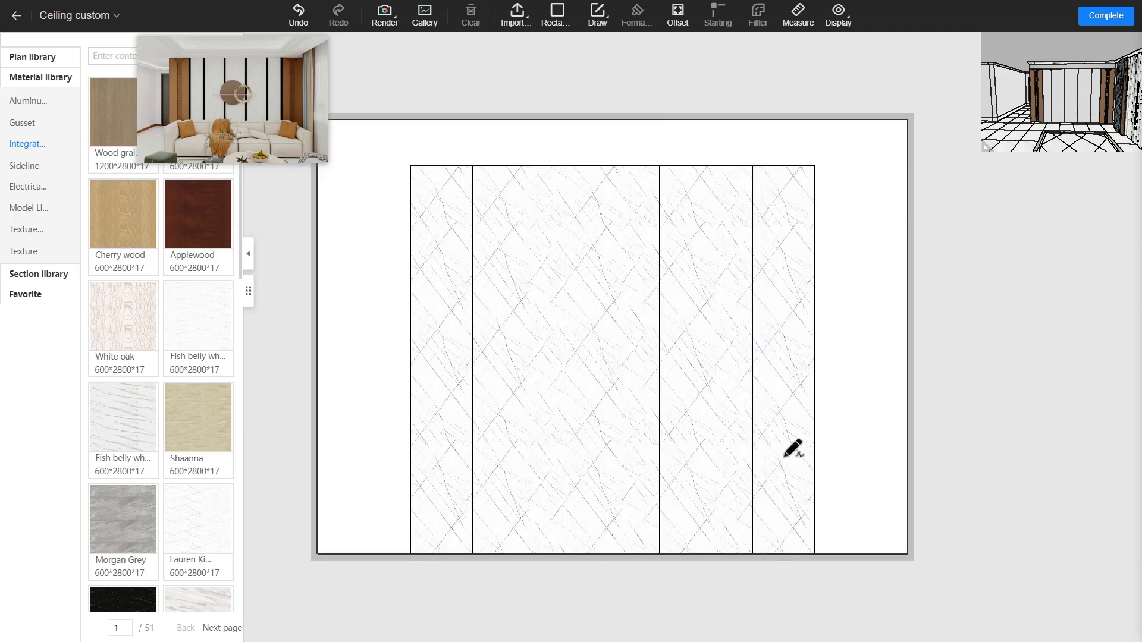
click(814, 166)
click(815, 554)
right_click(837, 513)
right_click(518, 295)
Start a profile strip on the leftmost seam line and drop the LF1957 Filler profile into the section
click(411, 229)
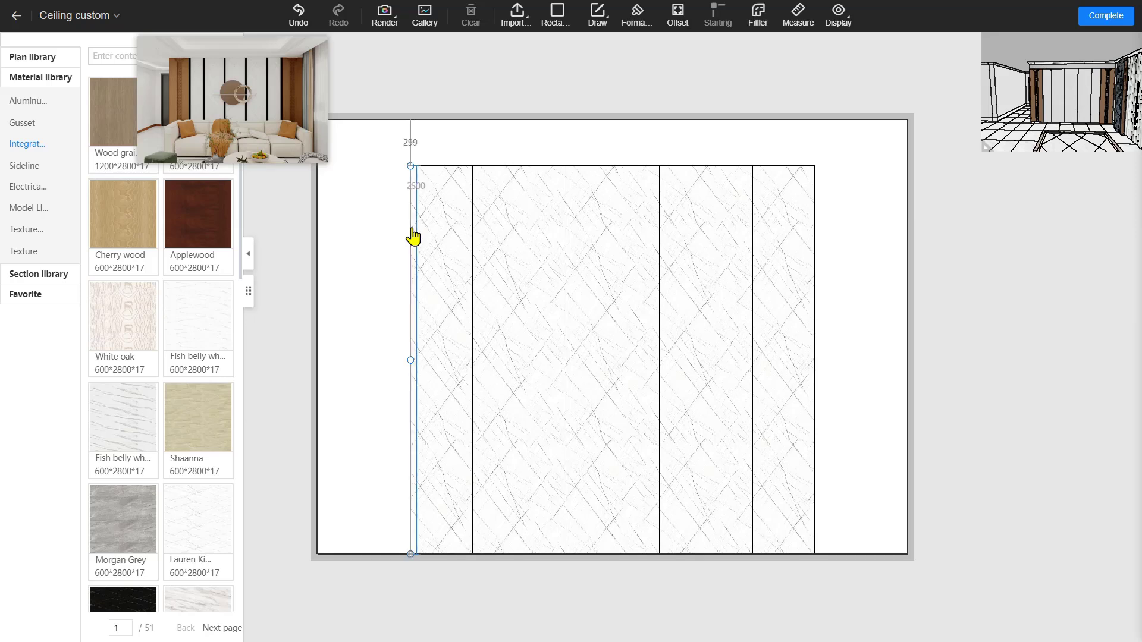
click(756, 34)
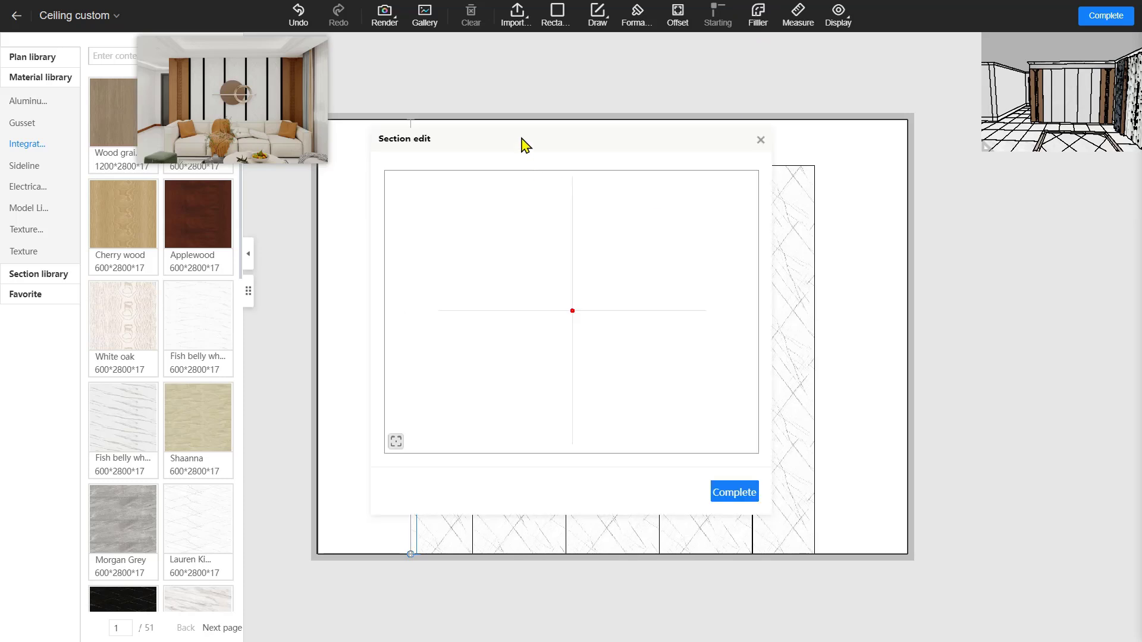
click(23, 167)
click(36, 276)
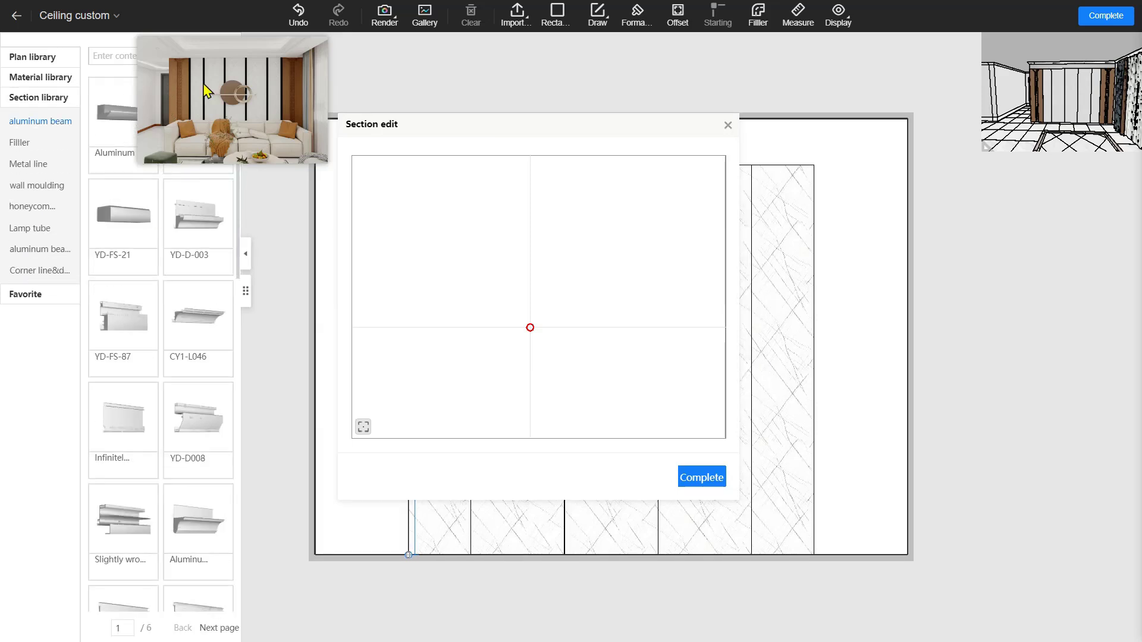
click(21, 144)
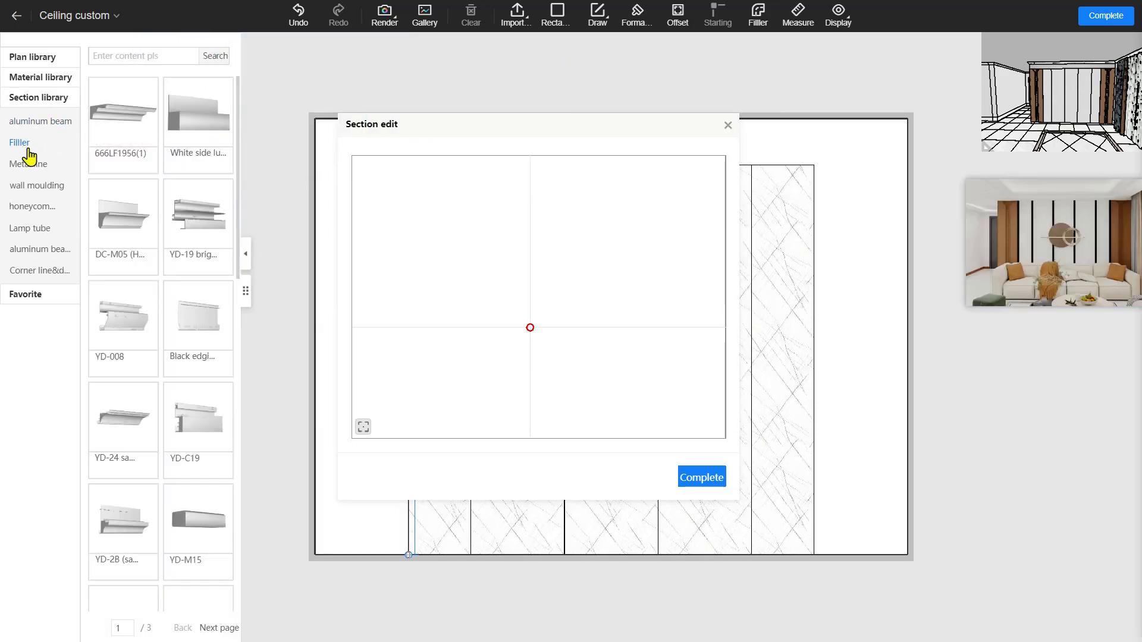
scroll(206, 173, down, 10)
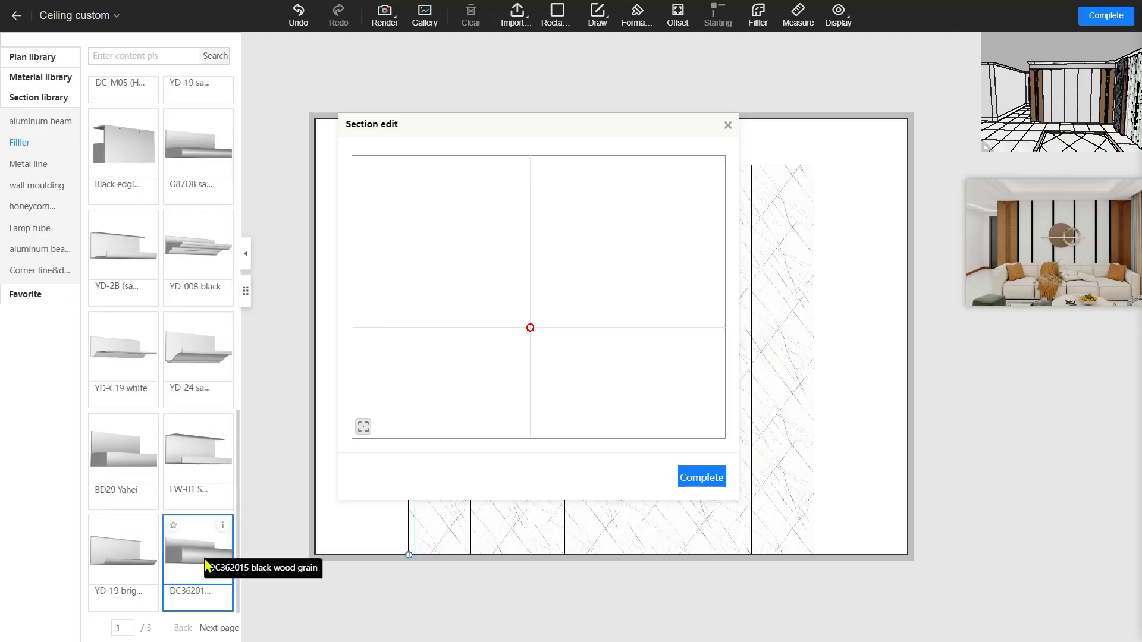
click(219, 628)
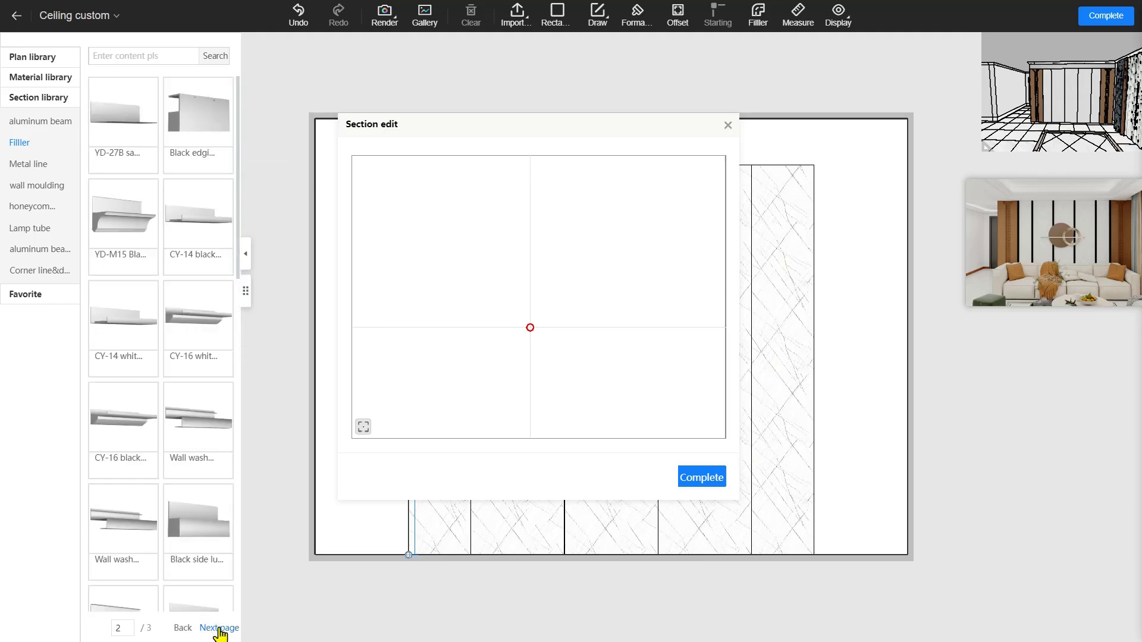
scroll(205, 541, up, 5)
scroll(206, 542, down, 5)
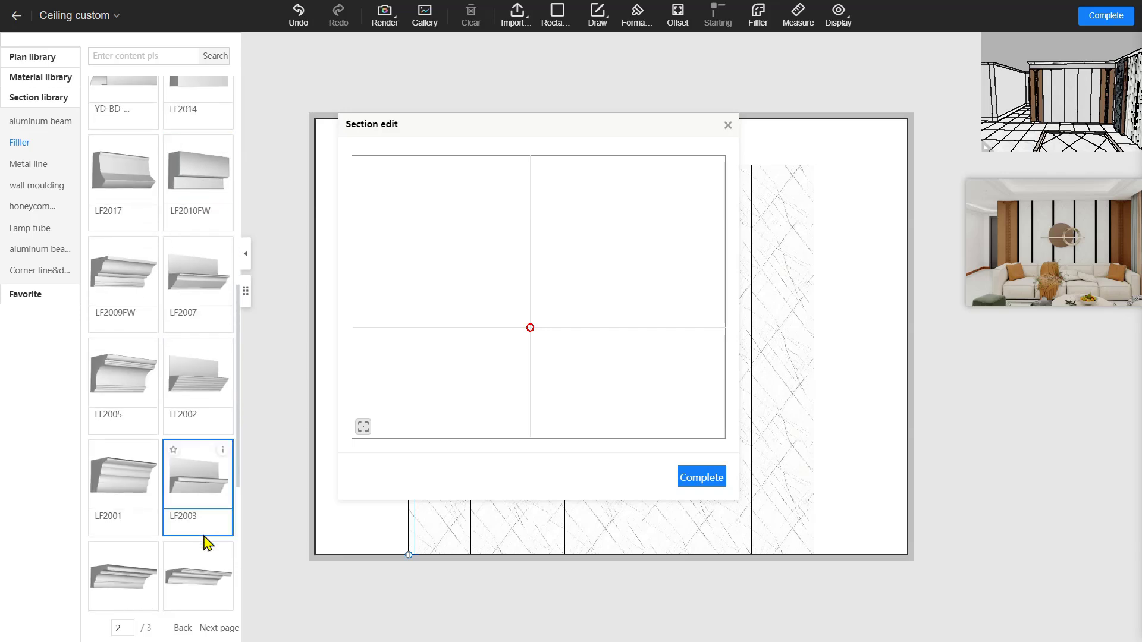
drag(148, 377, 531, 345)
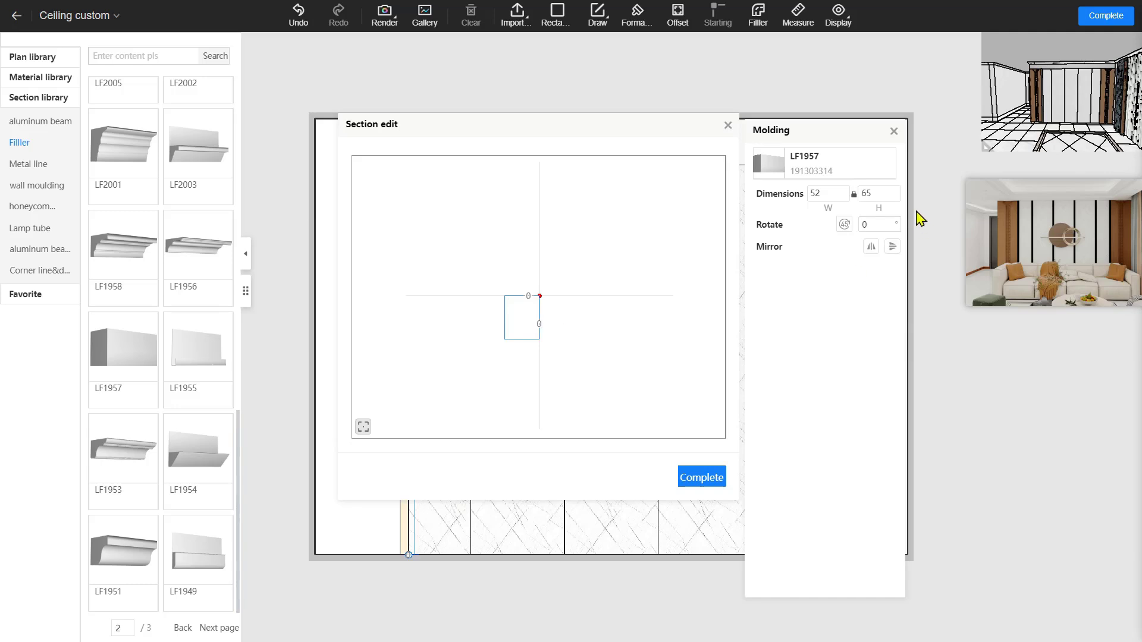
Resize the LF1957 profile to 40 × 40 with proportions unlocked, centre it, and complete the strip
double_click(833, 192)
key(Return)
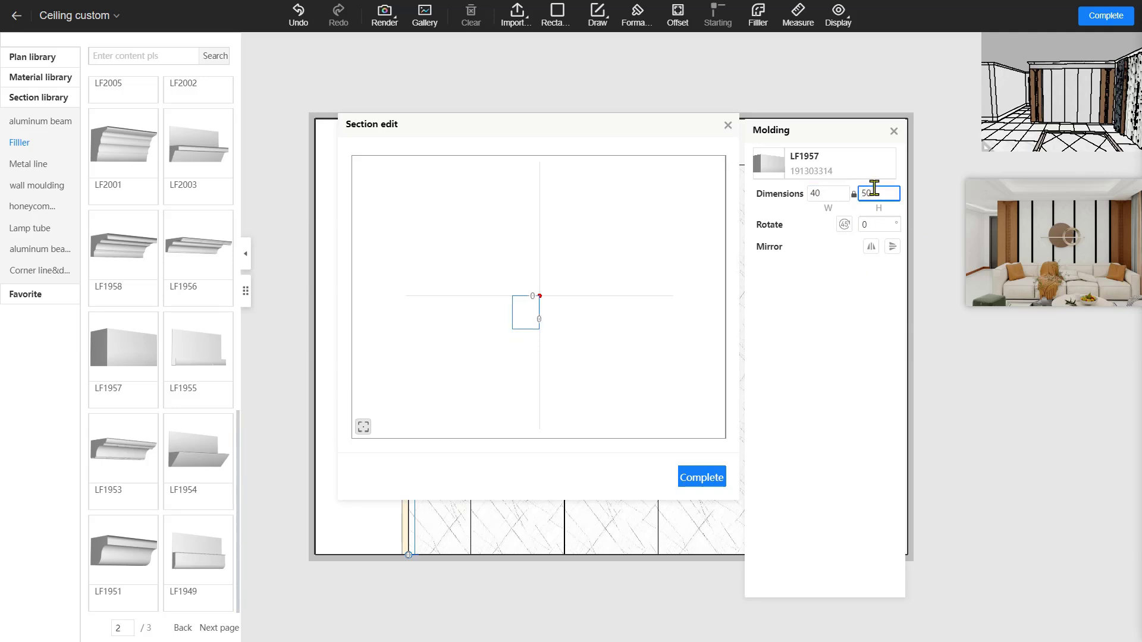
click(882, 194)
click(854, 198)
click(854, 196)
click(881, 194)
double_click(871, 194)
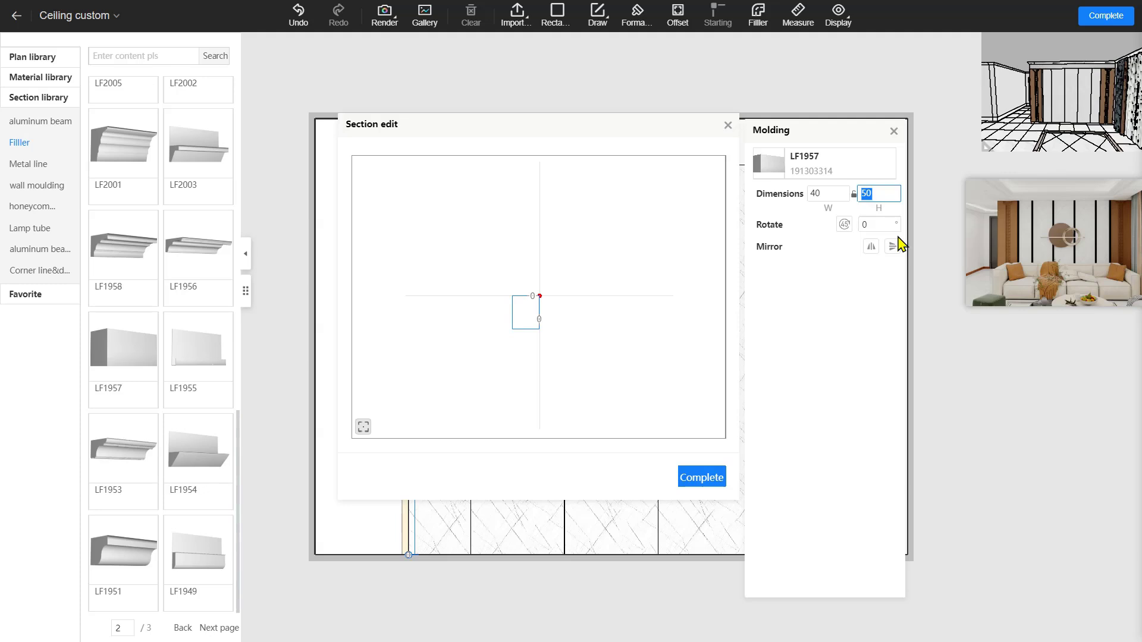
text(40)
drag(537, 310, 546, 300)
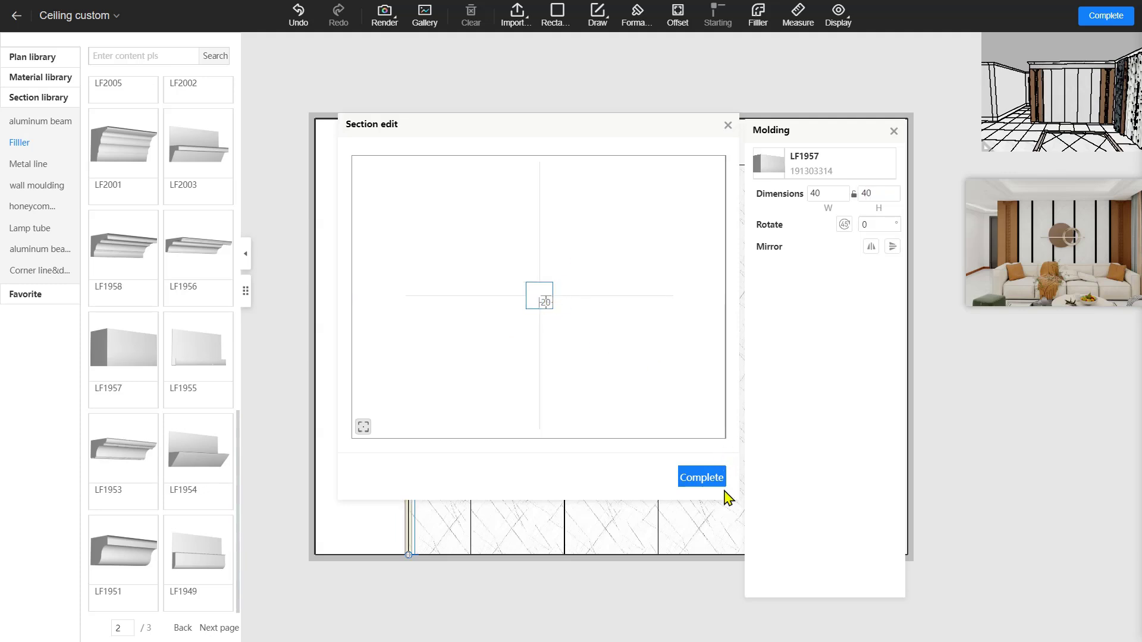
click(711, 477)
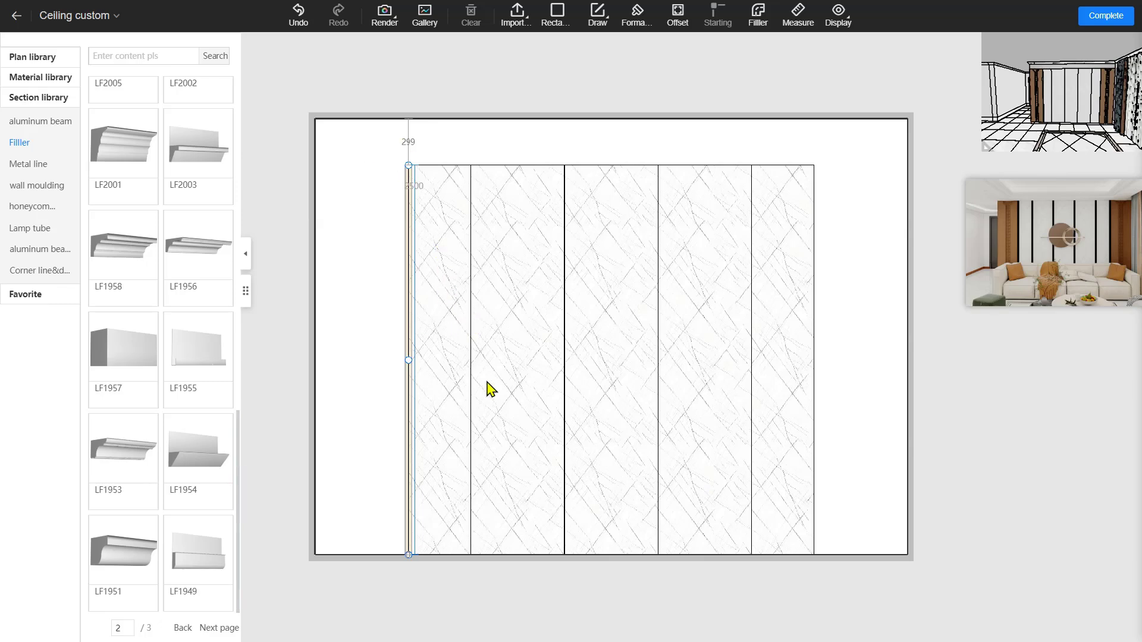
Add centred 40×40 LF1957 filler strips to the next two panel seams
click(471, 363)
click(757, 15)
click(123, 349)
click(517, 331)
double_click(859, 209)
text(40)
click(886, 209)
double_click(916, 208)
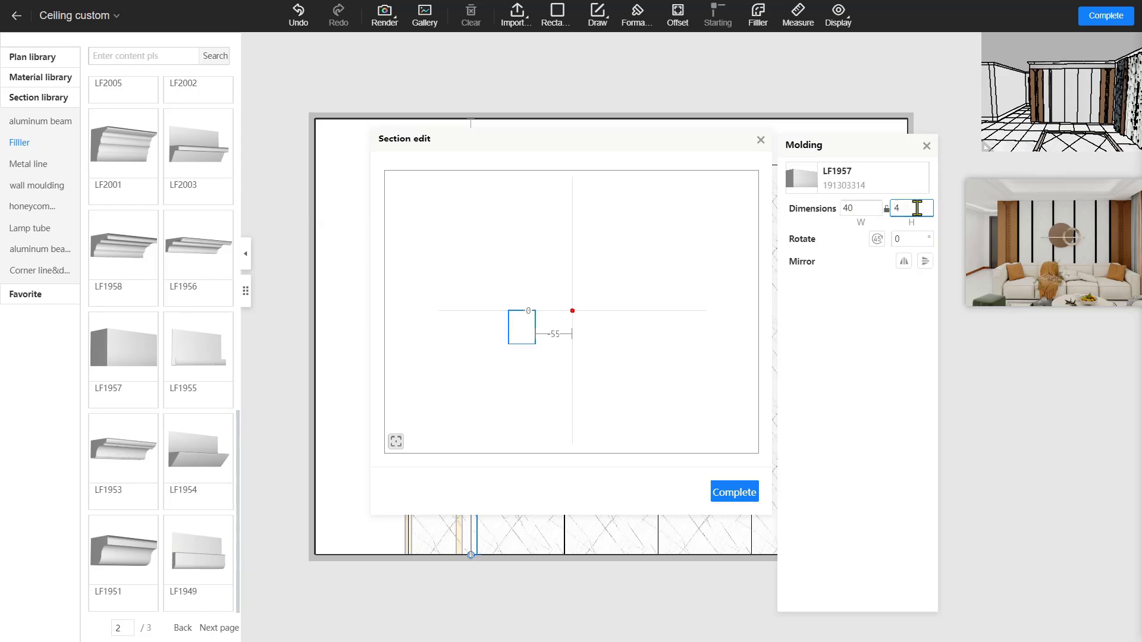
text(40)
drag(519, 327, 581, 313)
click(735, 495)
click(564, 320)
click(758, 16)
click(123, 350)
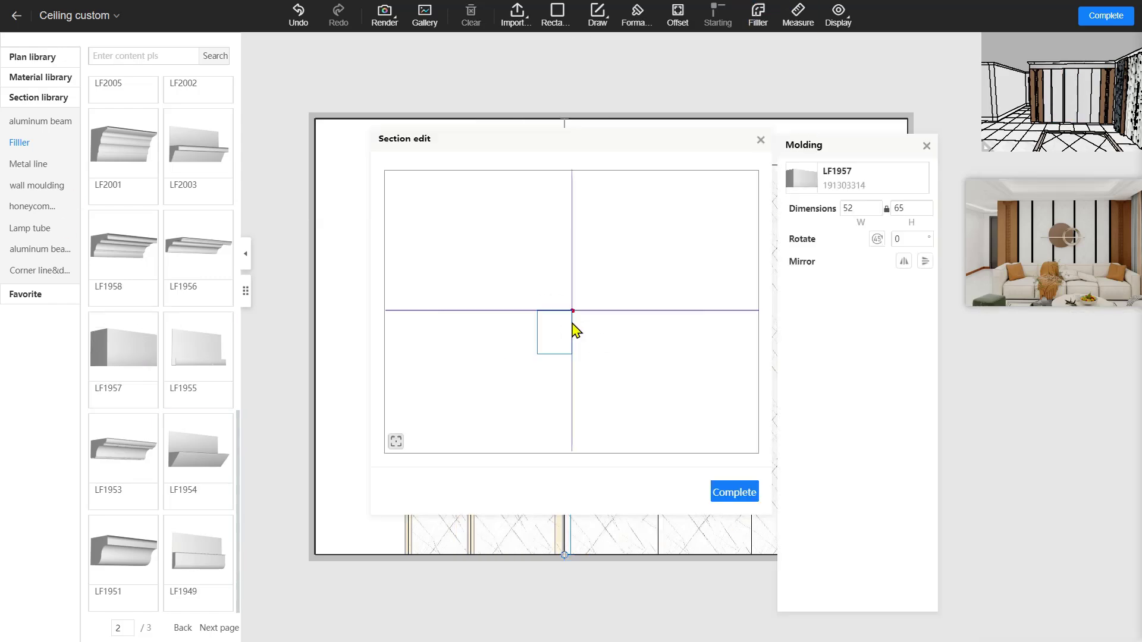
click(574, 331)
double_click(865, 208)
text(40)
double_click(920, 209)
text(40)
click(731, 494)
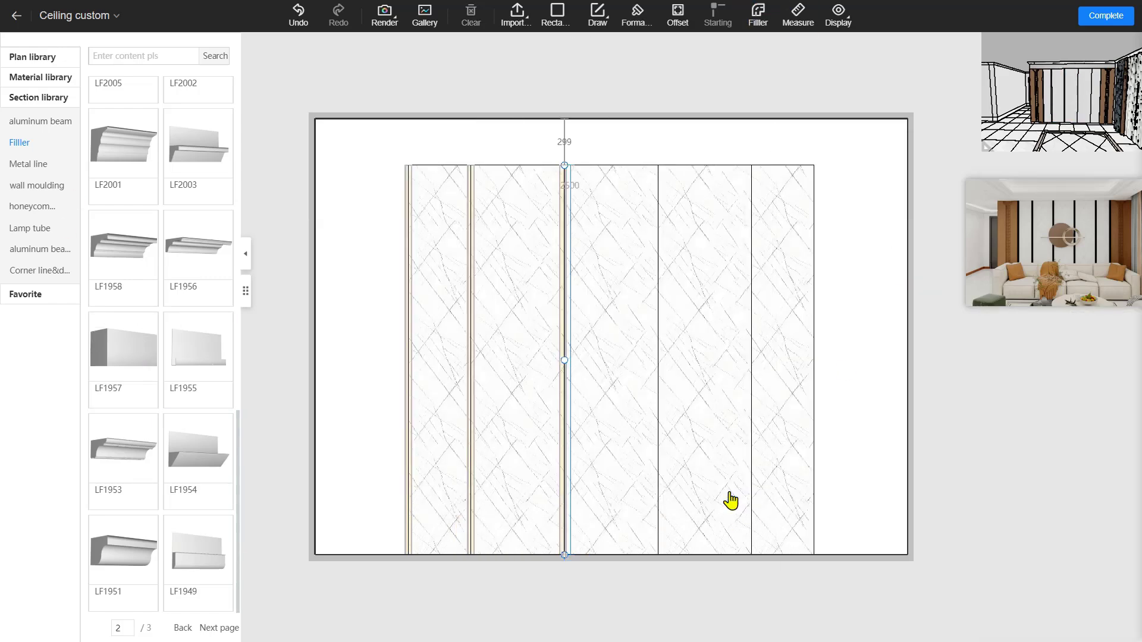
Fill the third and fourth seams with centred 40×40 LF1957 strips
right_click(565, 369)
click(631, 440)
click(734, 70)
click(564, 293)
click(757, 21)
click(559, 321)
drag(559, 322, 567, 314)
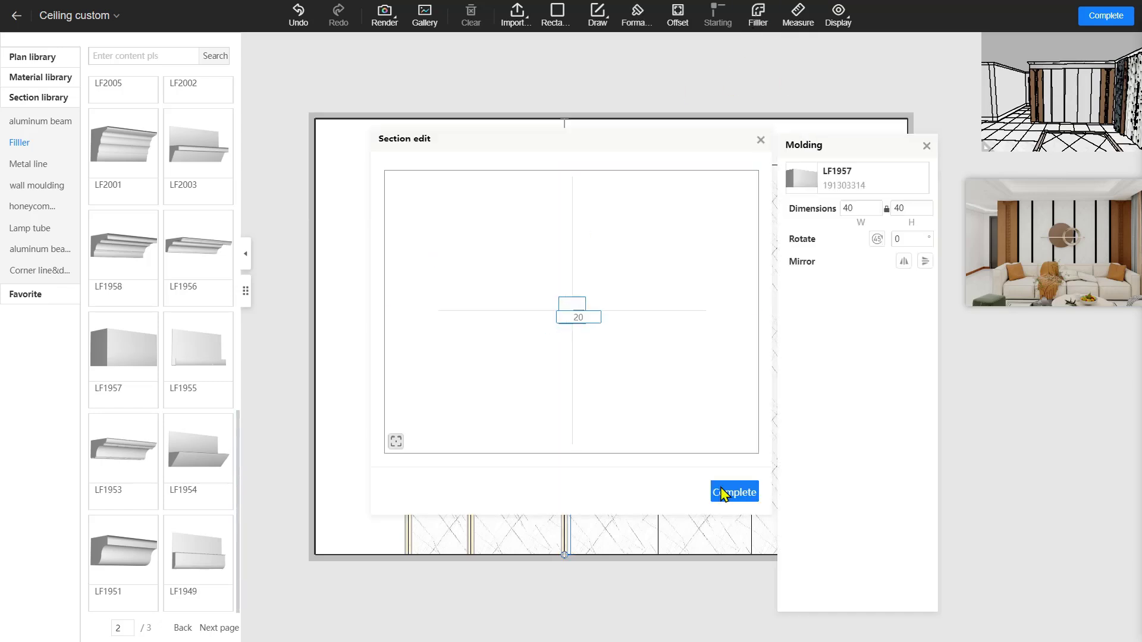
click(724, 493)
click(658, 316)
click(132, 352)
click(766, 24)
click(556, 344)
double_click(860, 208)
text(40)
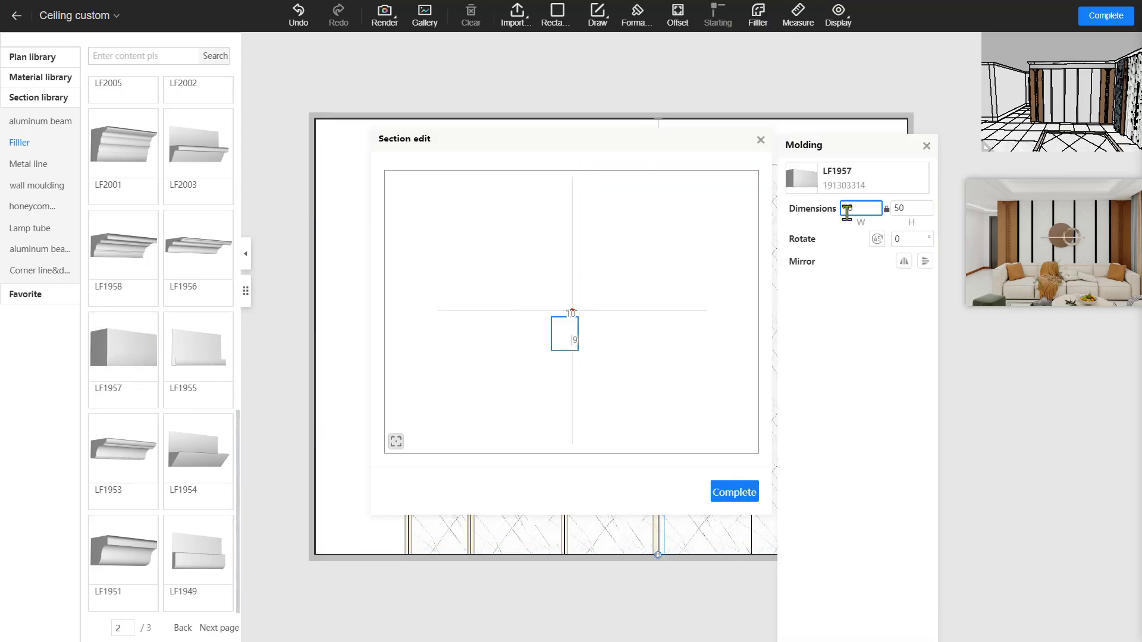
double_click(910, 208)
text(40)
drag(562, 333, 572, 317)
click(737, 494)
Add centred 40×40 LF1957 strips to the last two panel seams
click(751, 309)
click(758, 18)
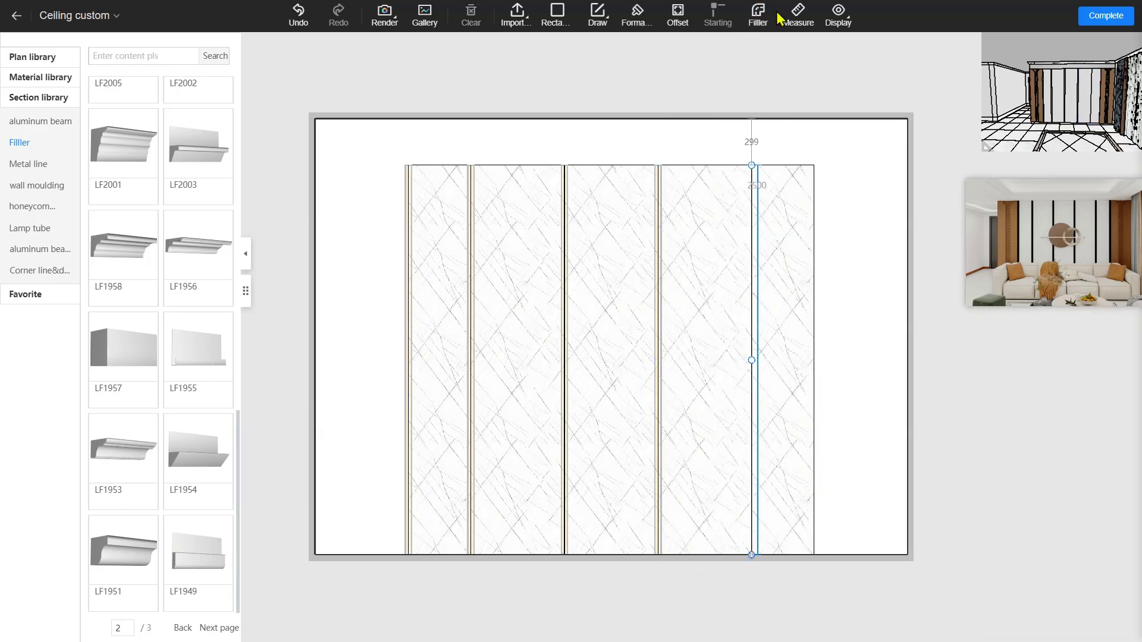
click(107, 381)
click(514, 363)
double_click(860, 208)
text(40)
double_click(914, 207)
text(40)
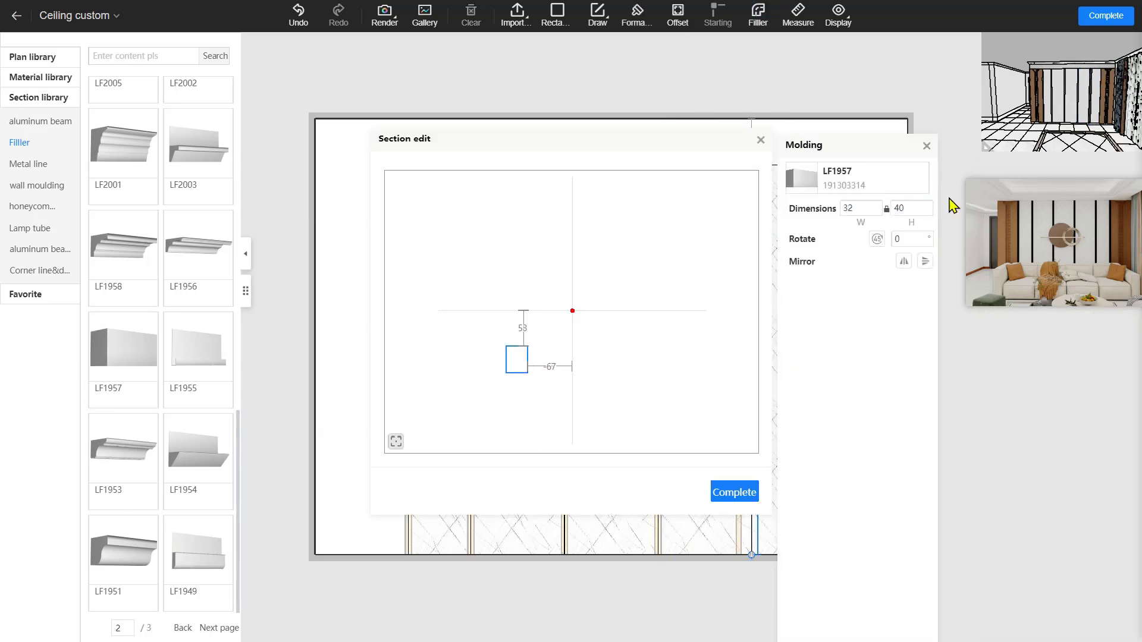
drag(514, 359, 572, 318)
click(734, 492)
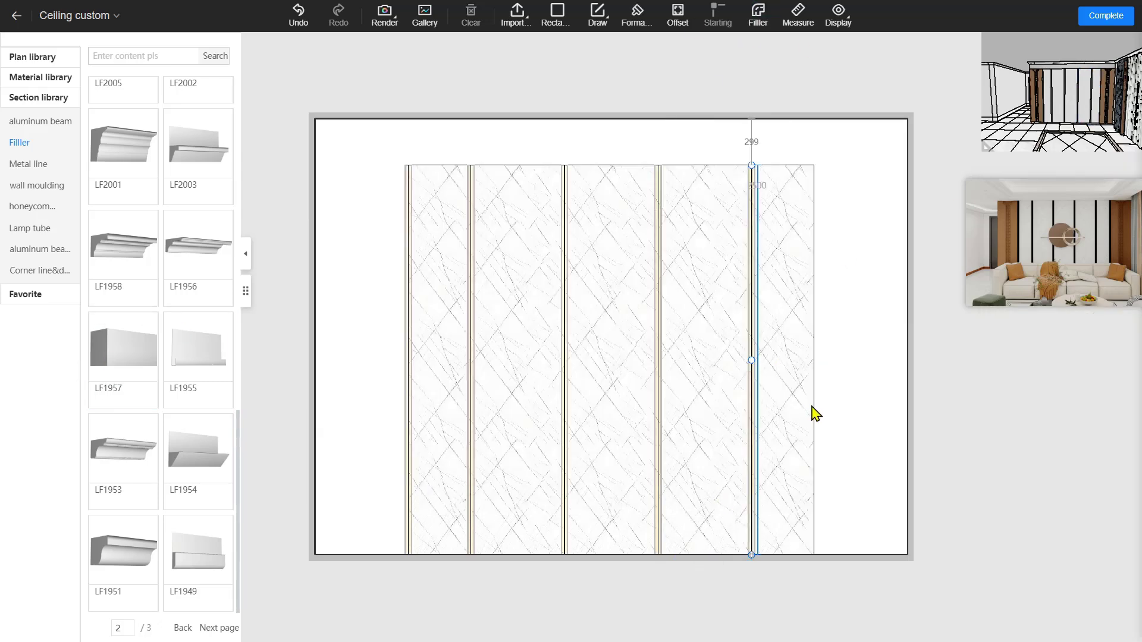
click(814, 415)
click(758, 17)
click(124, 350)
click(534, 333)
double_click(859, 209)
text(40)
click(886, 210)
double_click(913, 208)
text(40)
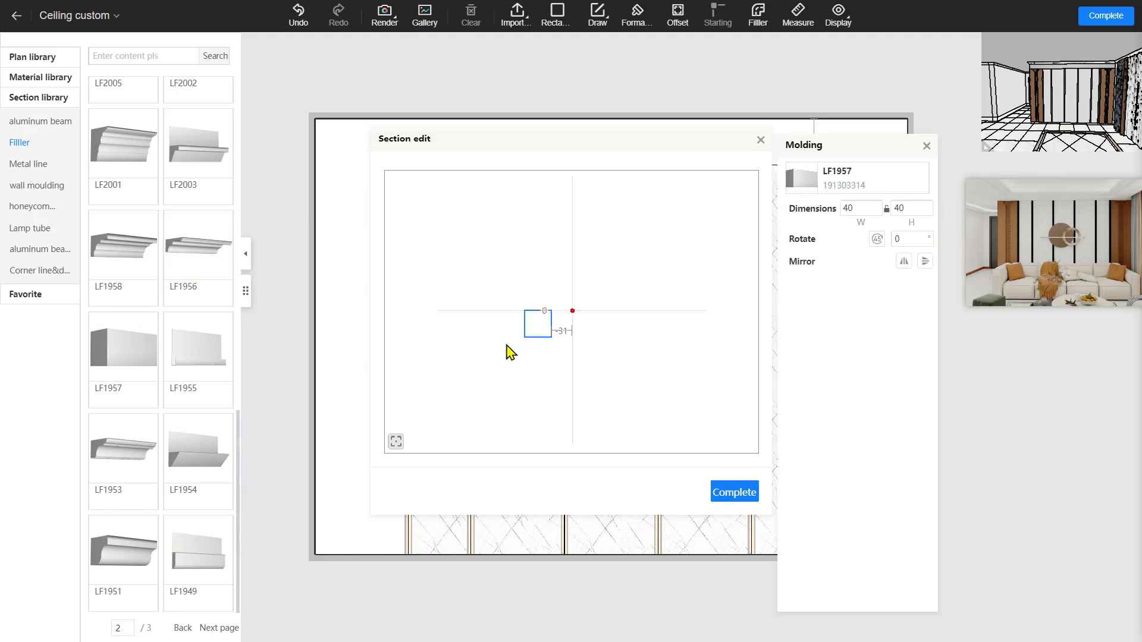
drag(535, 322, 570, 307)
click(734, 492)
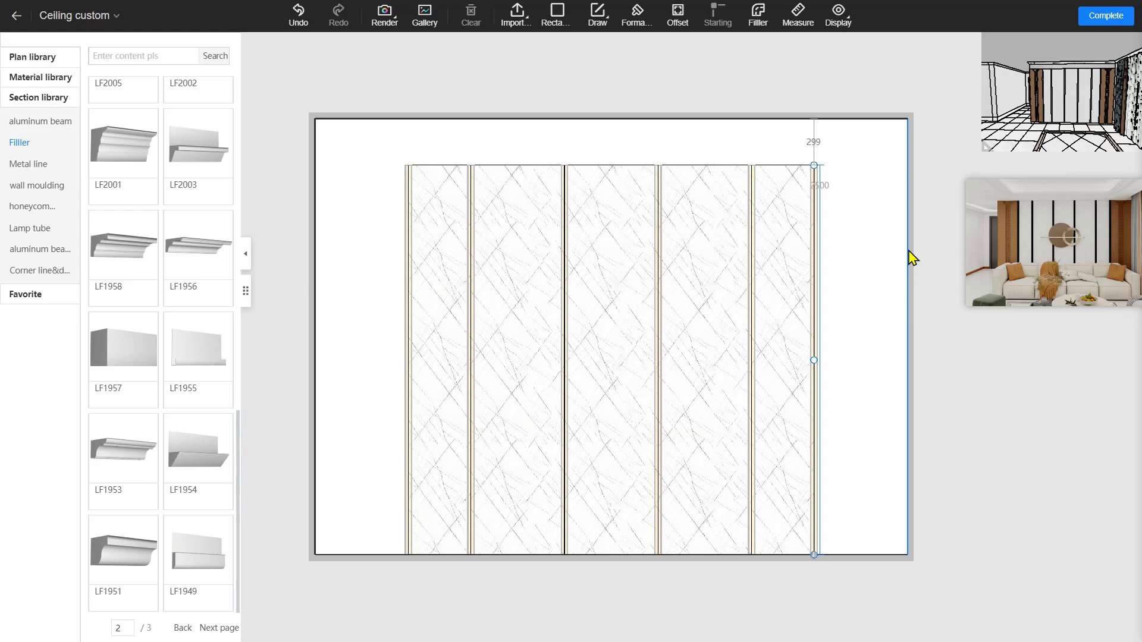
Finish the wall edit and face the marble panel wall in the 3D view
click(1104, 16)
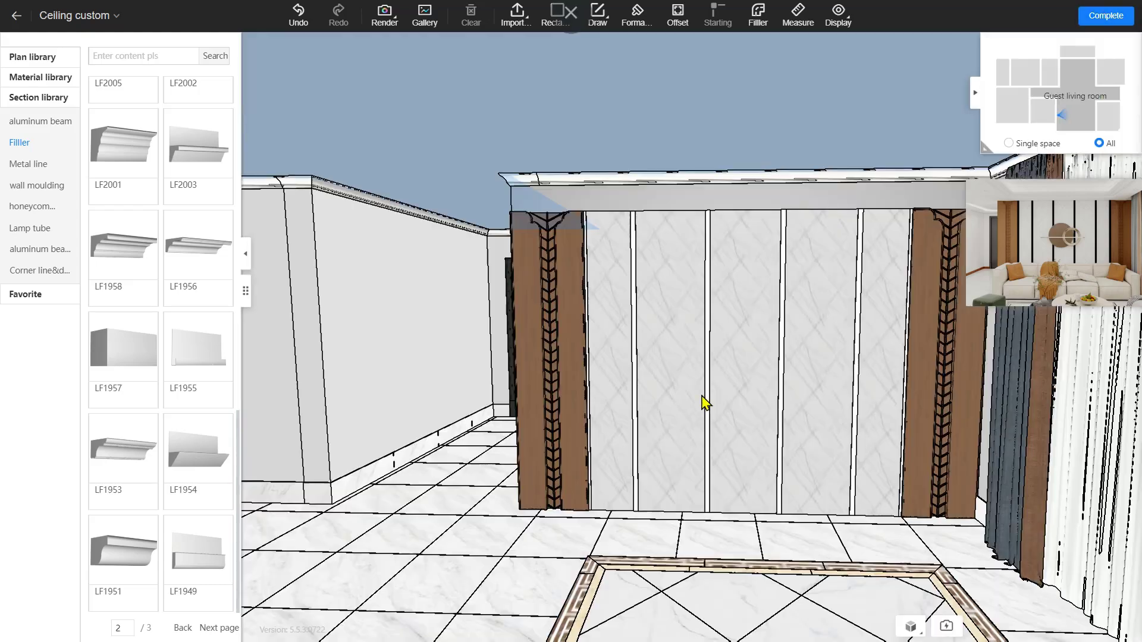
drag(712, 410, 762, 456)
scroll(761, 456, up, 5)
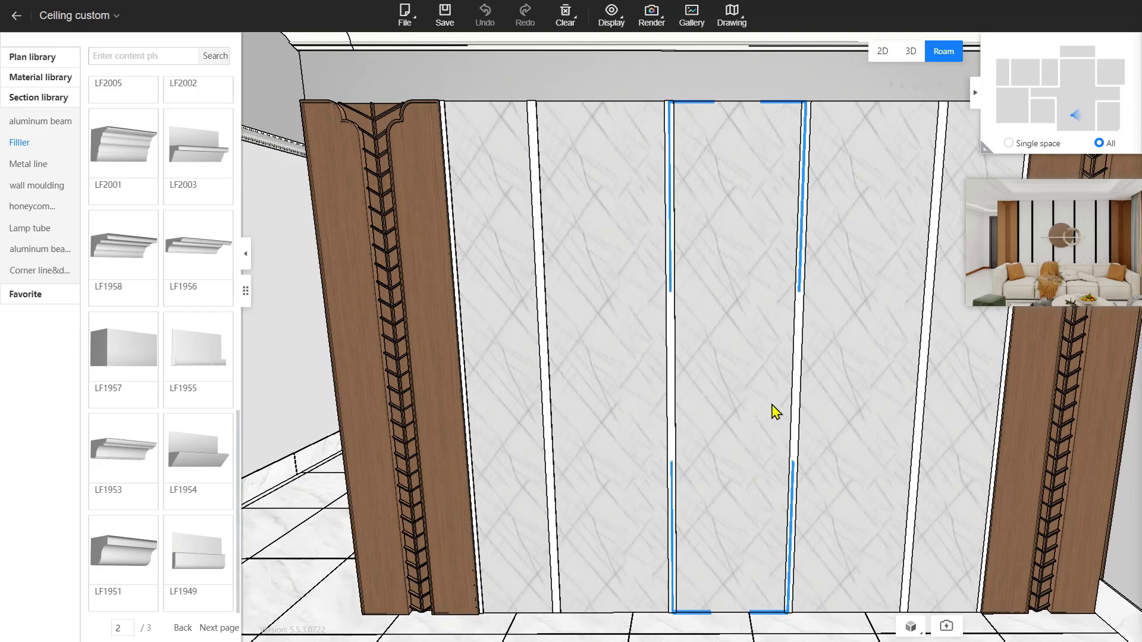
Apply the Metal texture Brushed ash-1 to the left, middle and remaining panel strips
click(36, 78)
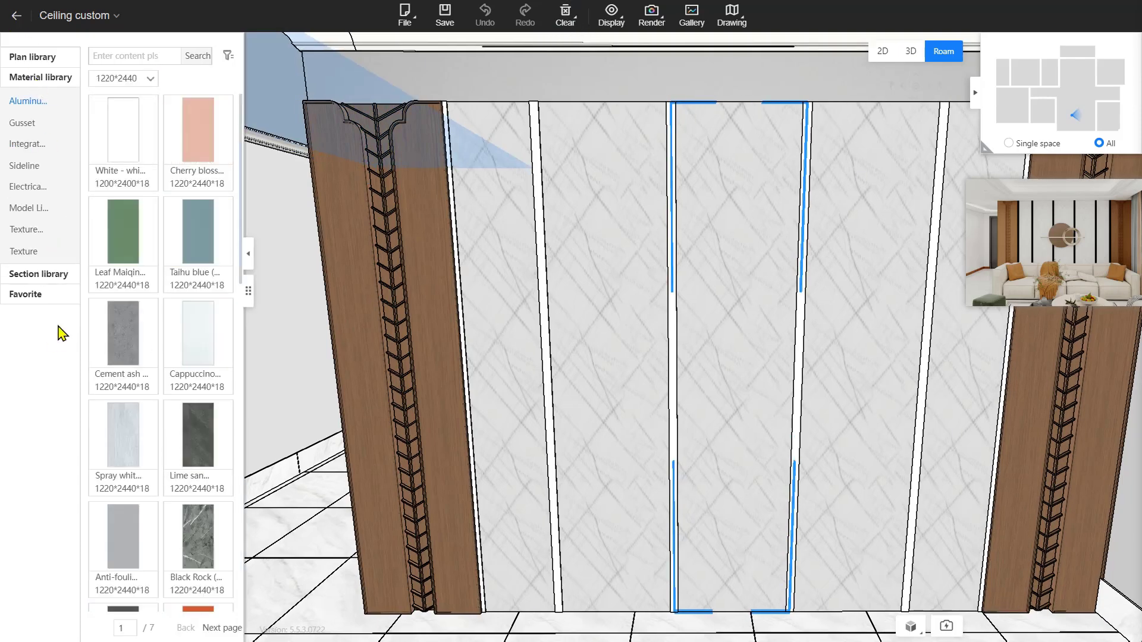
click(28, 251)
click(152, 82)
click(242, 145)
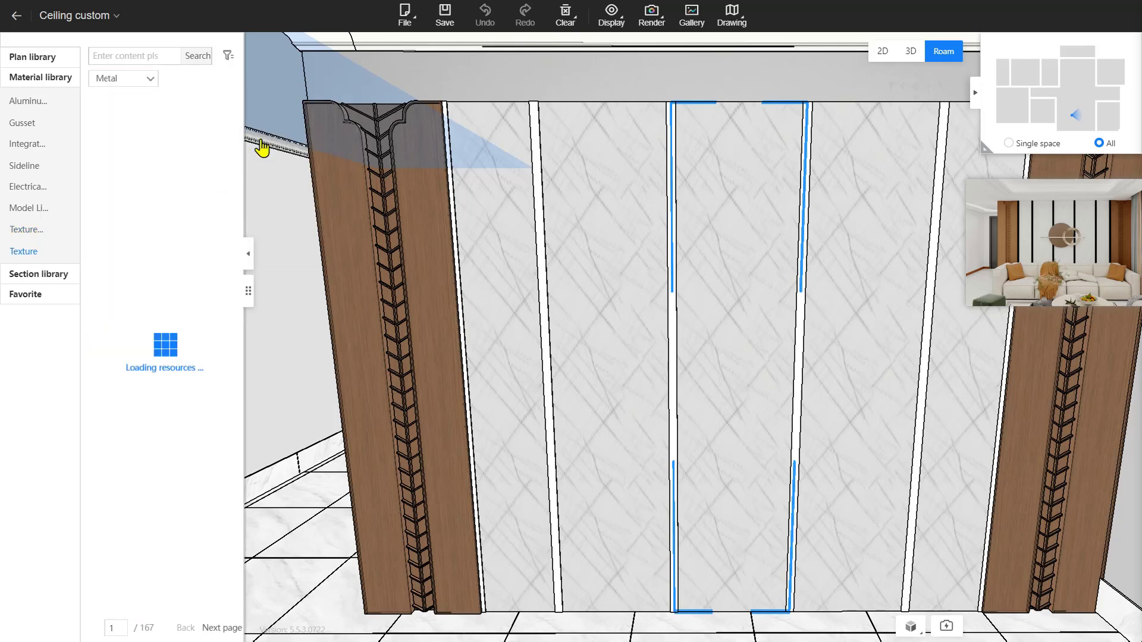
mouse_move(203, 140)
mouse_down()
mouse_move(484, 311)
mouse_move(464, 316)
mouse_move(454, 288)
mouse_up()
mouse_move(183, 131)
mouse_down()
mouse_move(556, 234)
mouse_move(675, 294)
mouse_move(800, 236)
mouse_up()
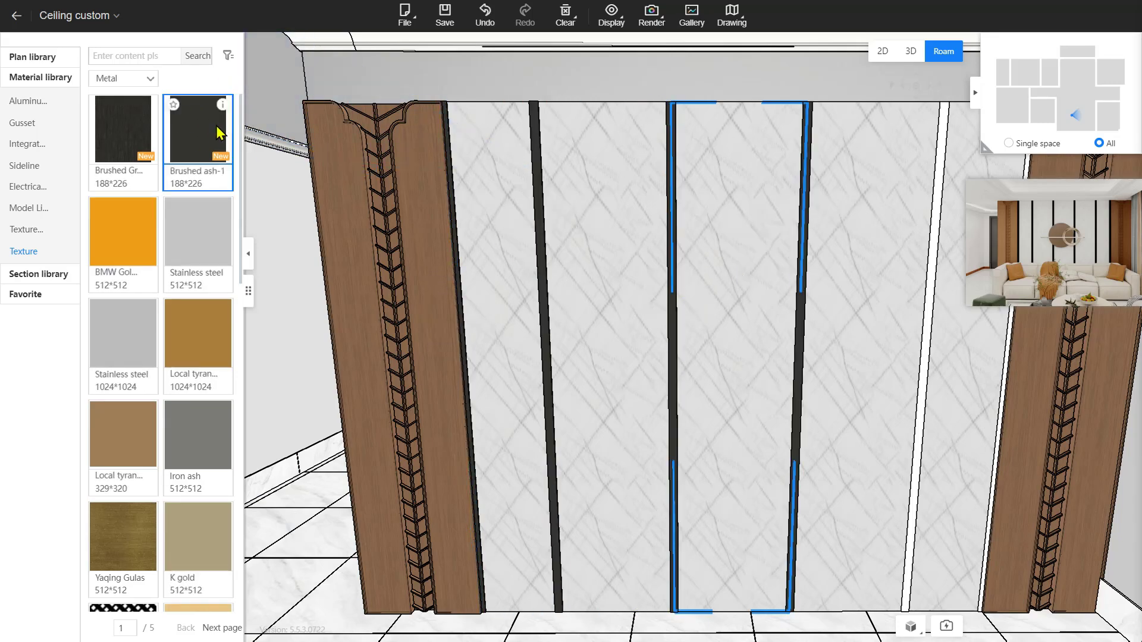
drag(217, 129, 921, 397)
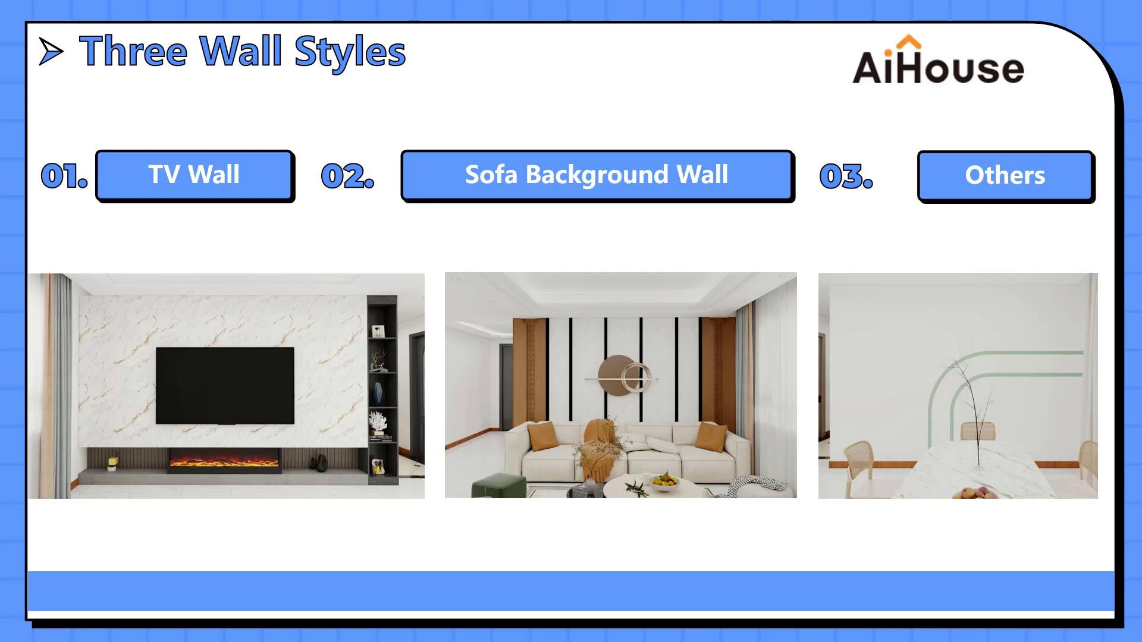
Capture the arch-line wall example with the F1 Snipaste hotkey and pin it on screen
key(F1)
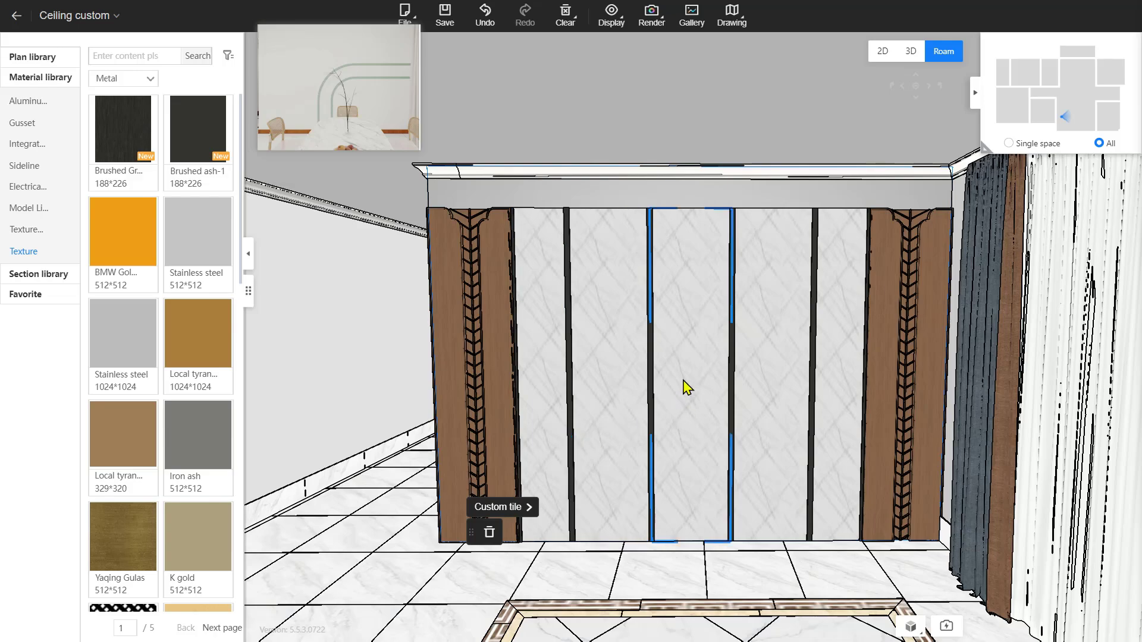
Turn to the large blank wall and open it for custom editing
drag(699, 444, 333, 437)
drag(833, 482, 476, 453)
key(d)
drag(849, 450, 820, 359)
key(d)
key(d)
key(d)
key(d)
key(d)
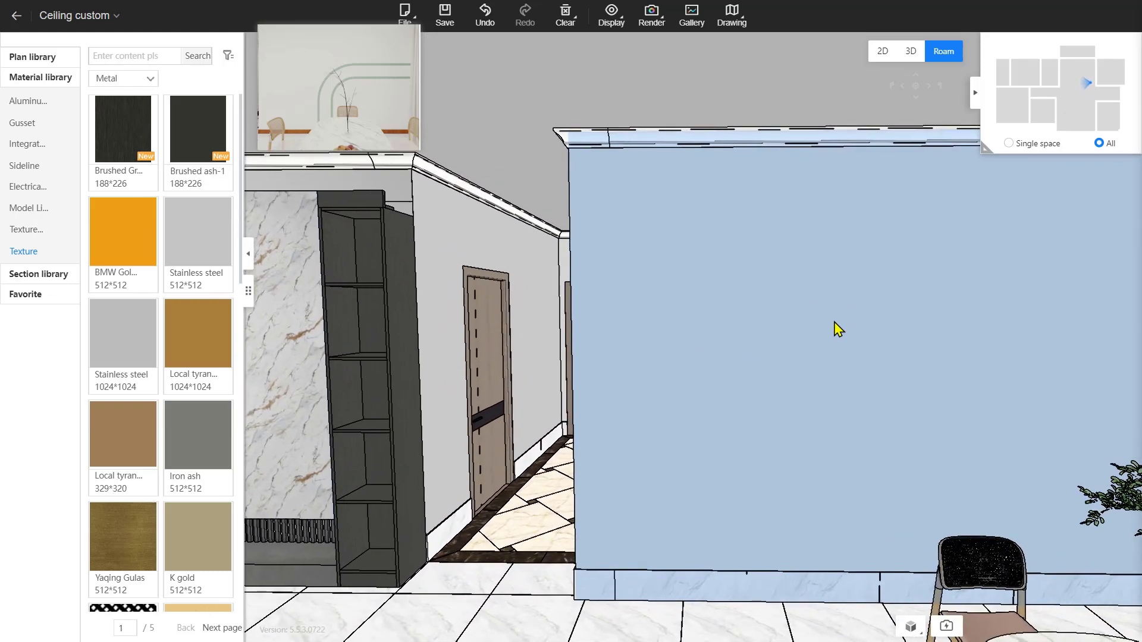
double_click(838, 329)
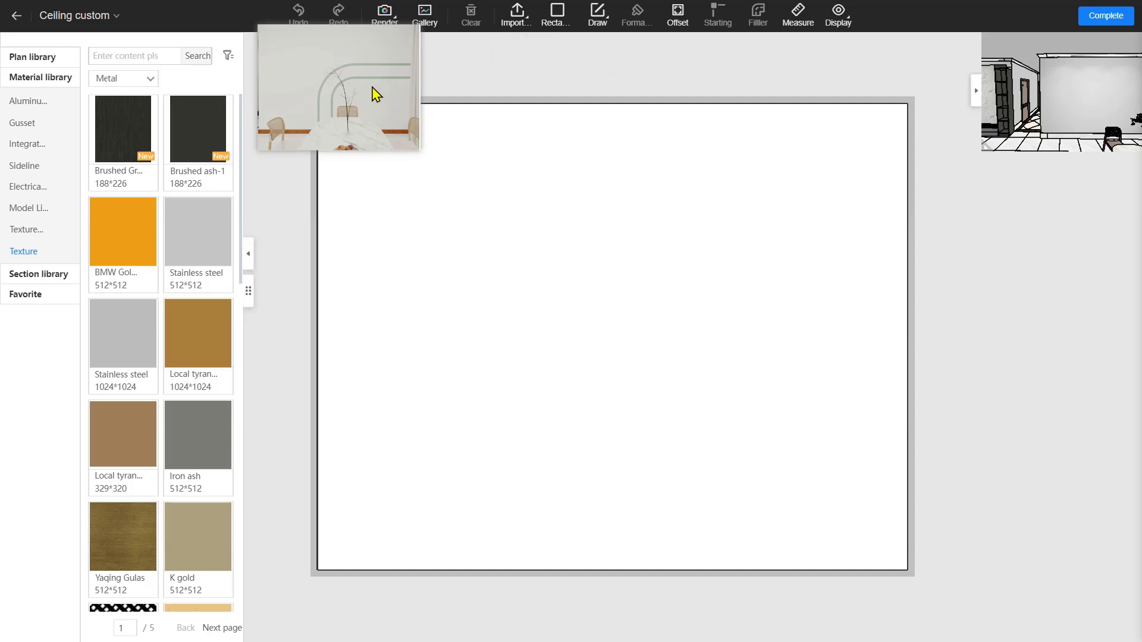
Draw a 2000×1200 rectangle from the wall's bottom-right corner
click(555, 17)
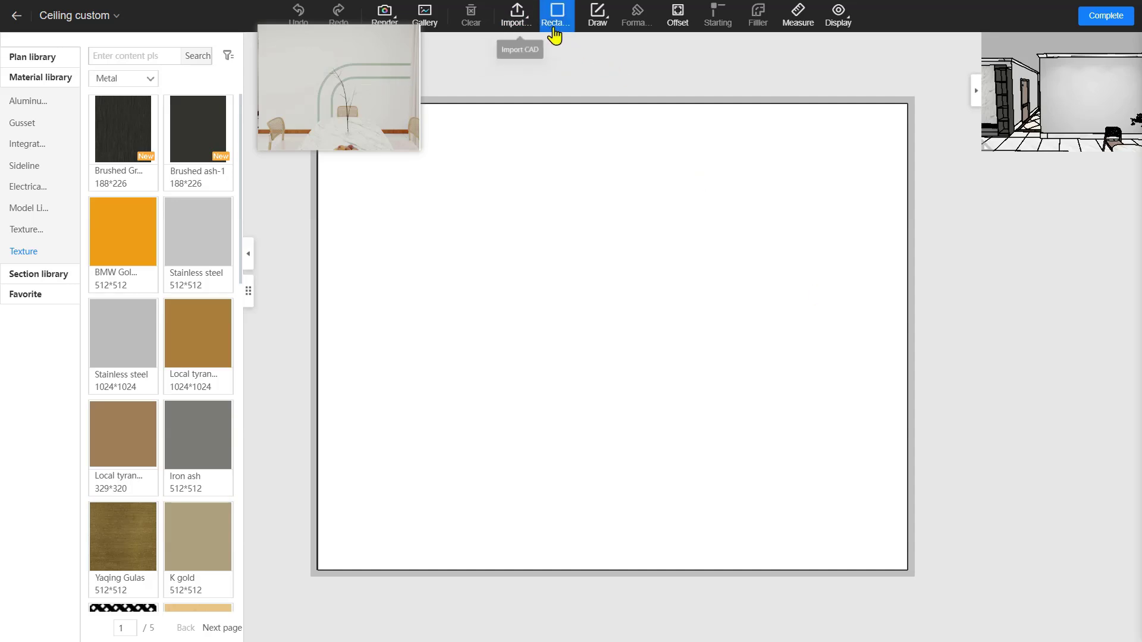
click(908, 571)
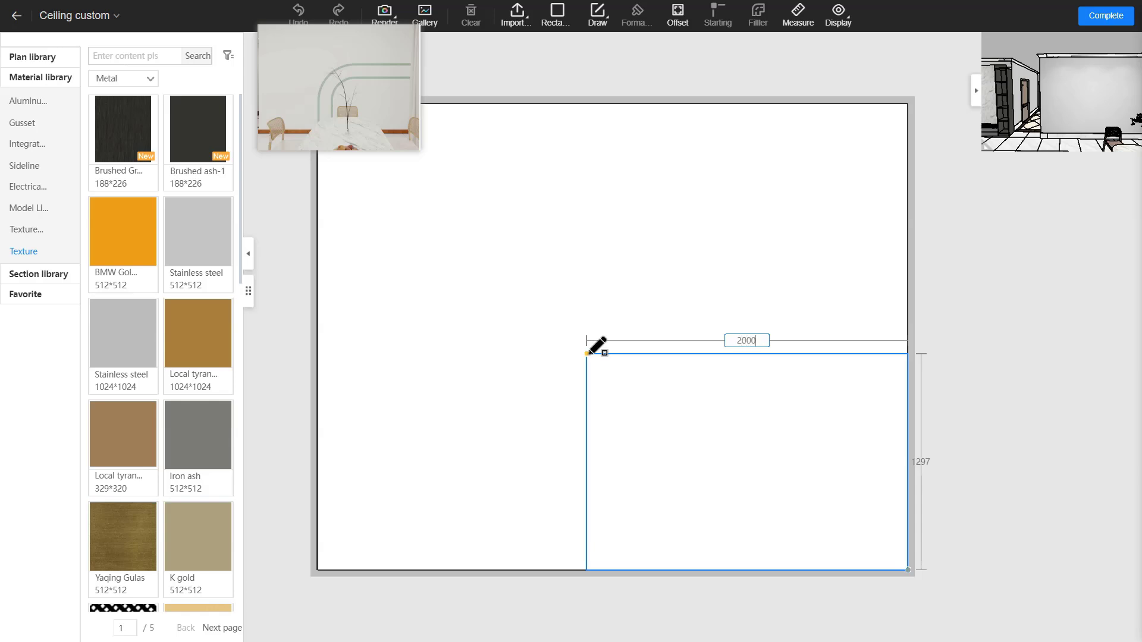
key(Tab)
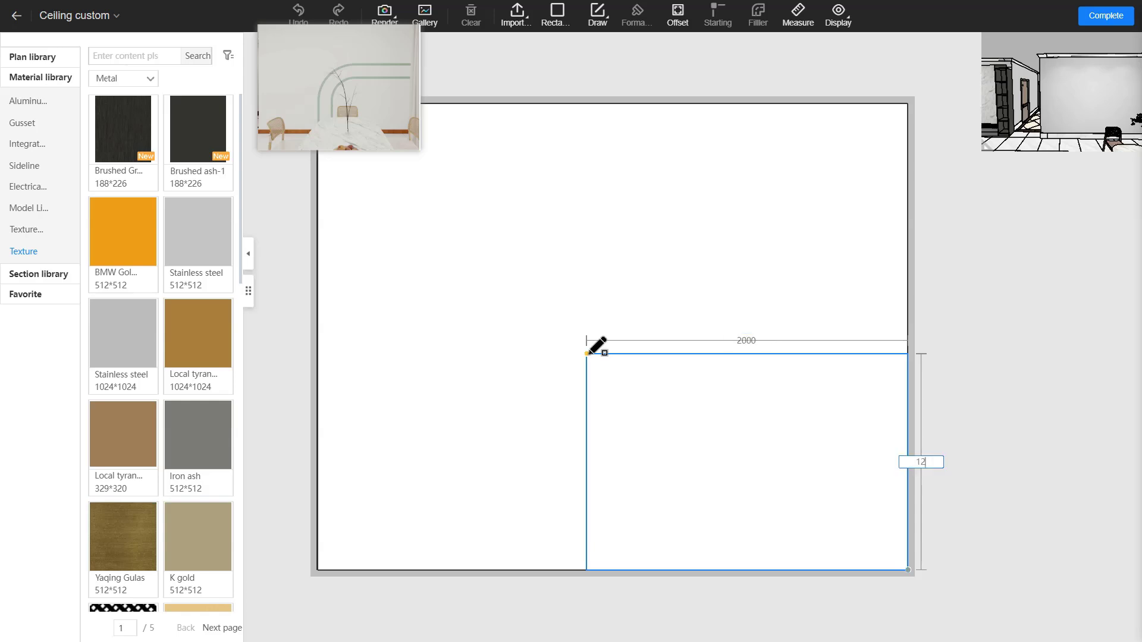
text(1200)
key(Return)
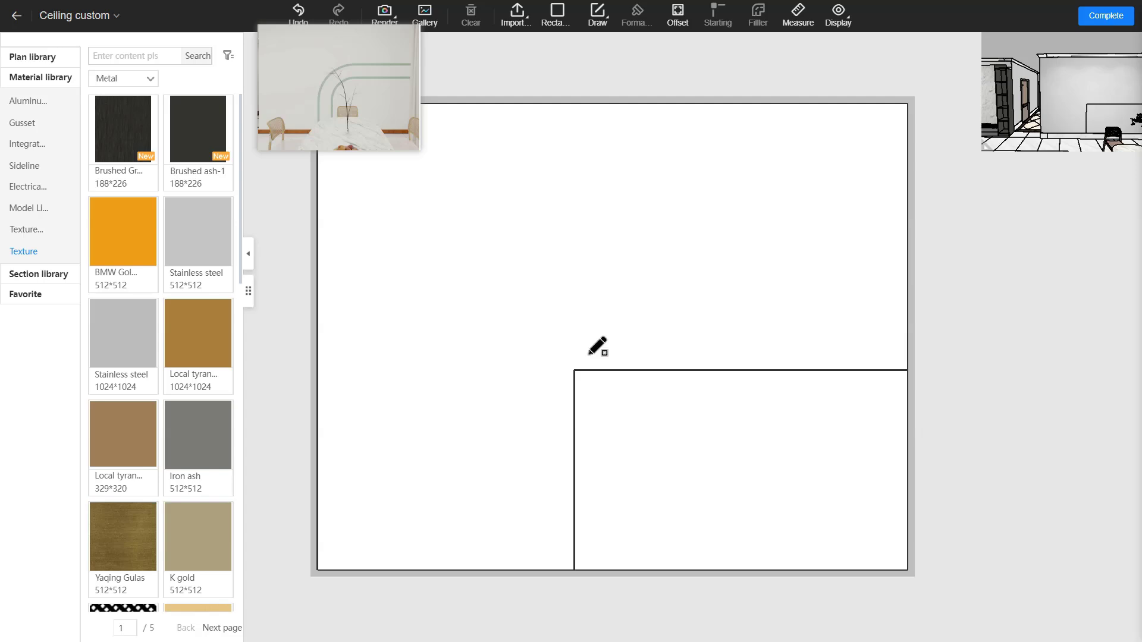
right_click(654, 331)
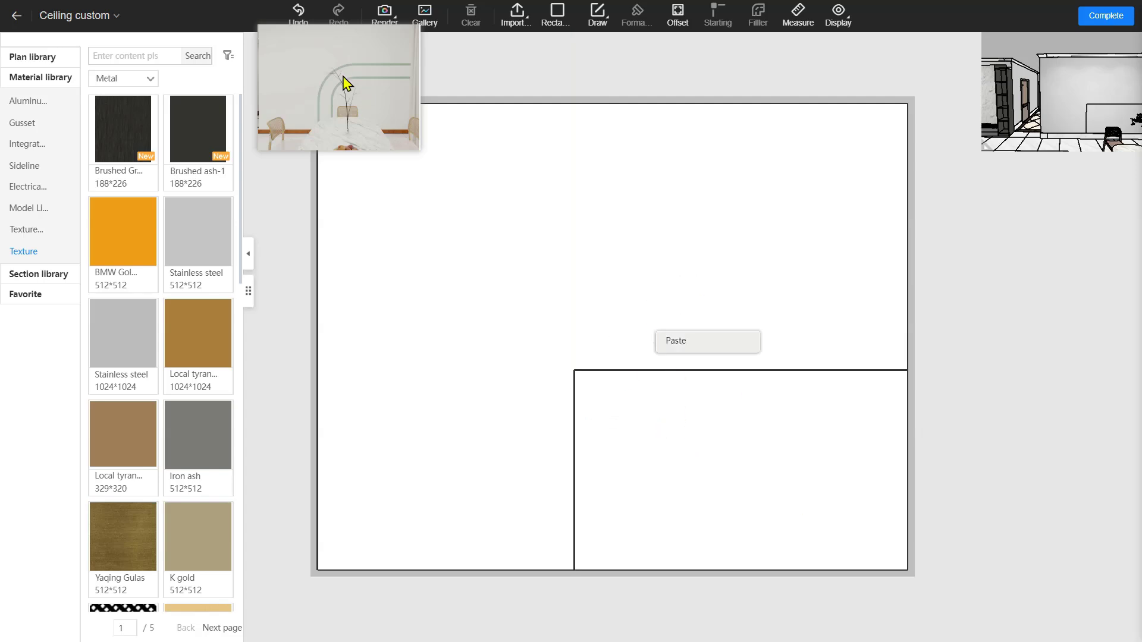
Give the 2000×1200 region's top-left corner an outer fillet of radius 300
click(699, 404)
click(687, 407)
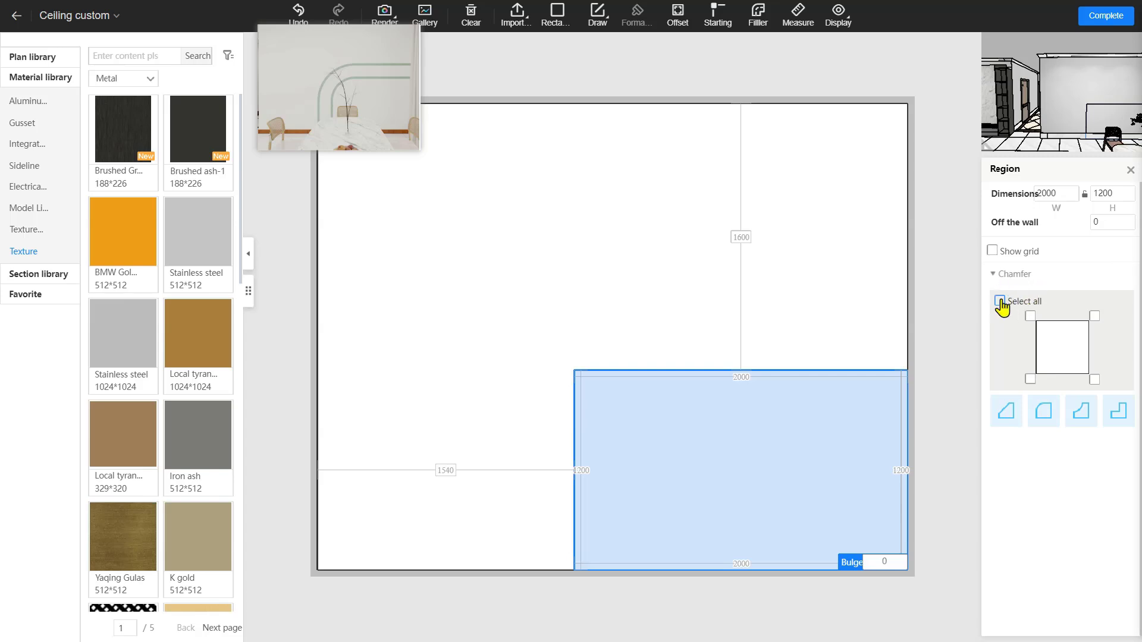
click(1030, 317)
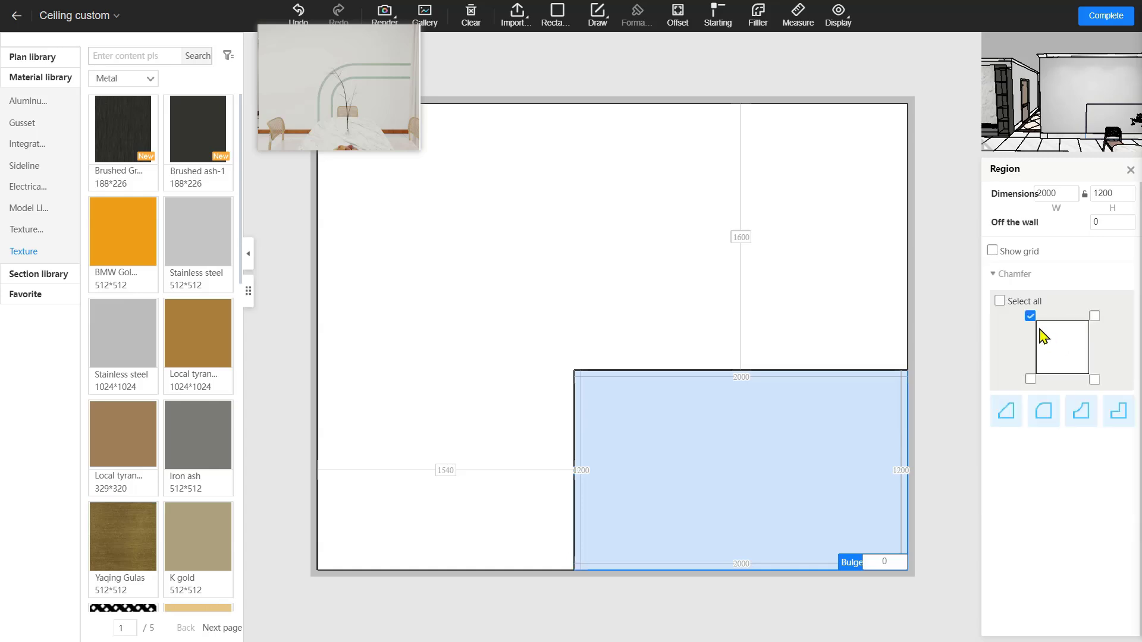
click(1048, 414)
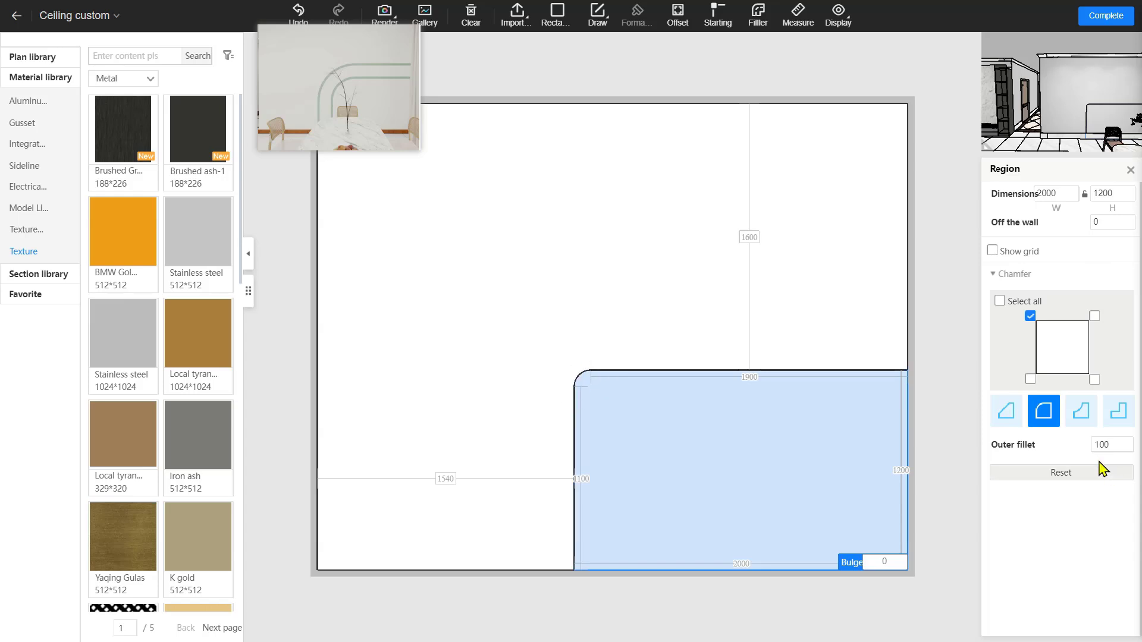
click(1105, 445)
drag(1119, 446, 1093, 453)
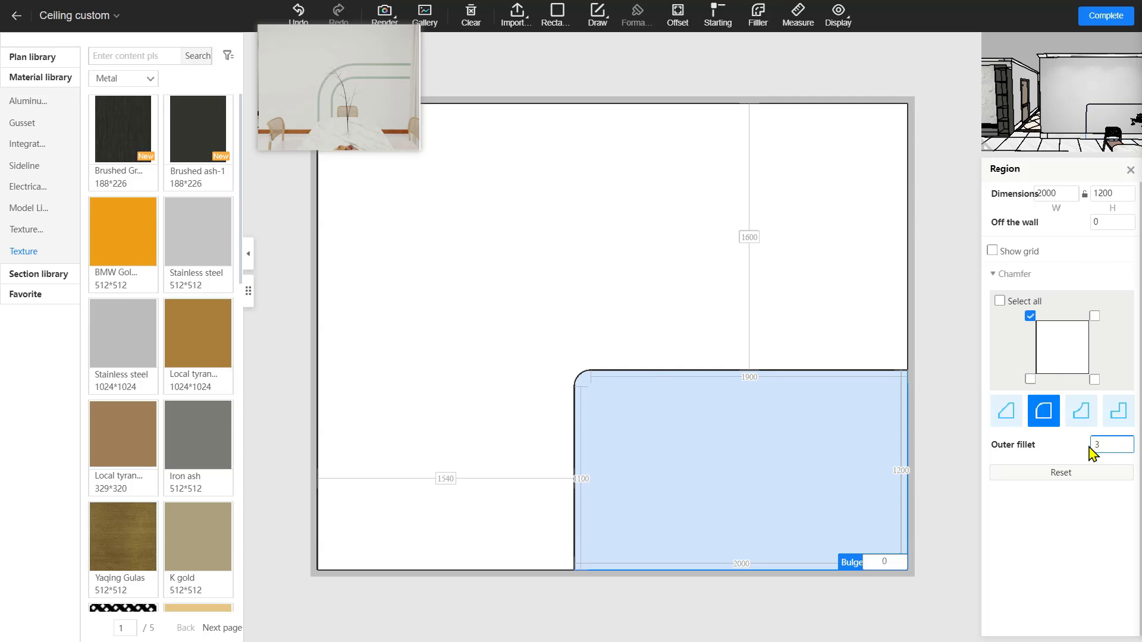
key(Return)
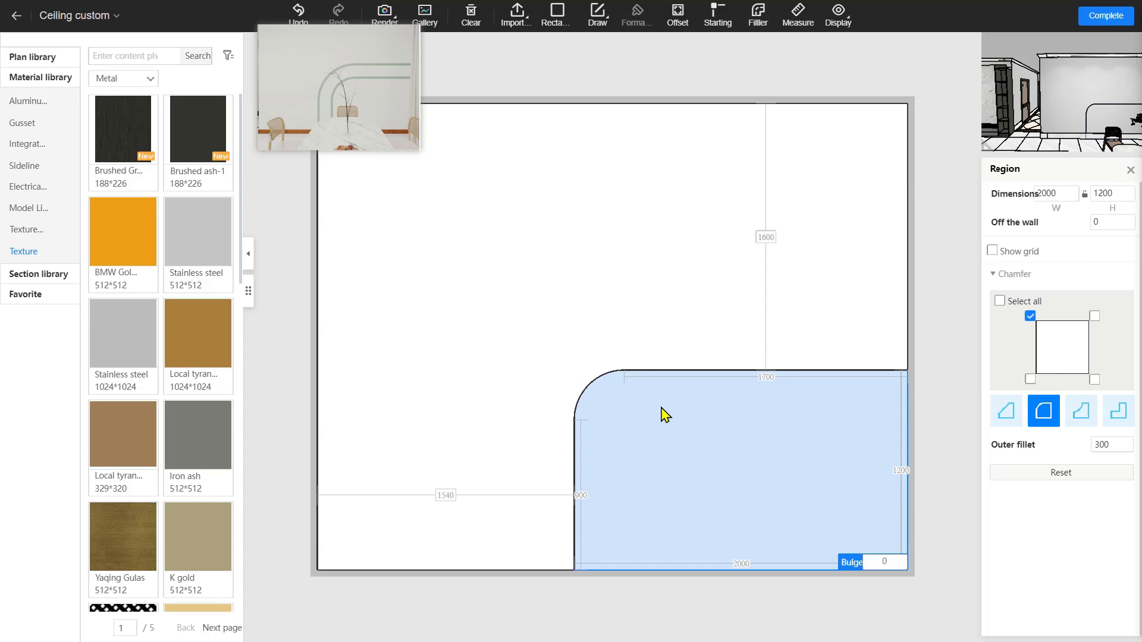
Offset the rounded region's outline by 350 and 400 to form concentric arch lines
click(679, 33)
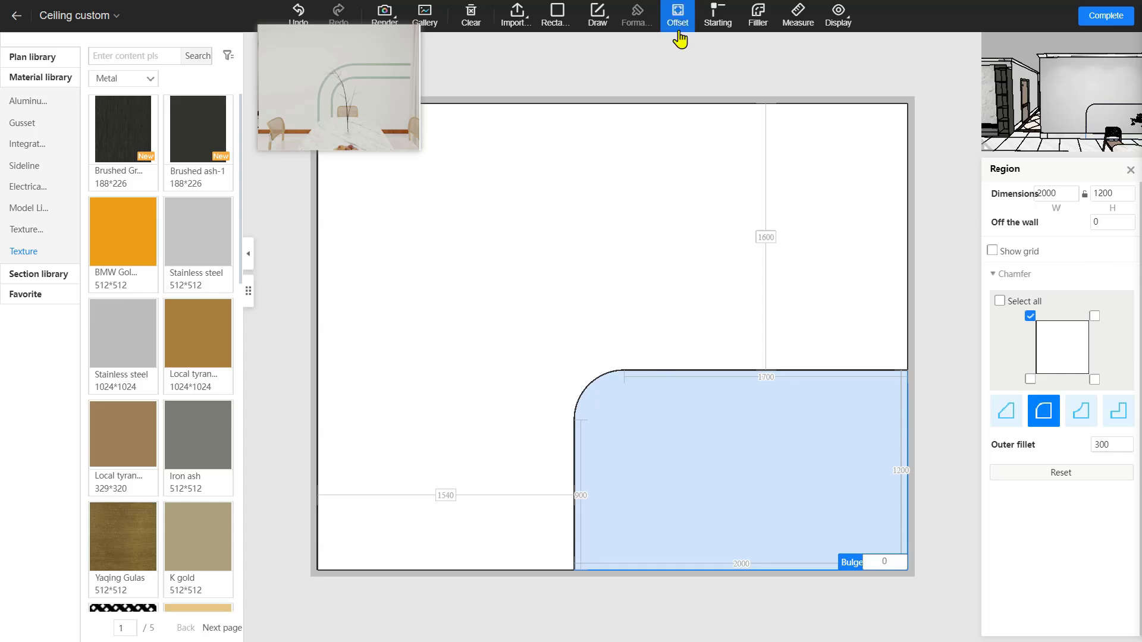
click(679, 36)
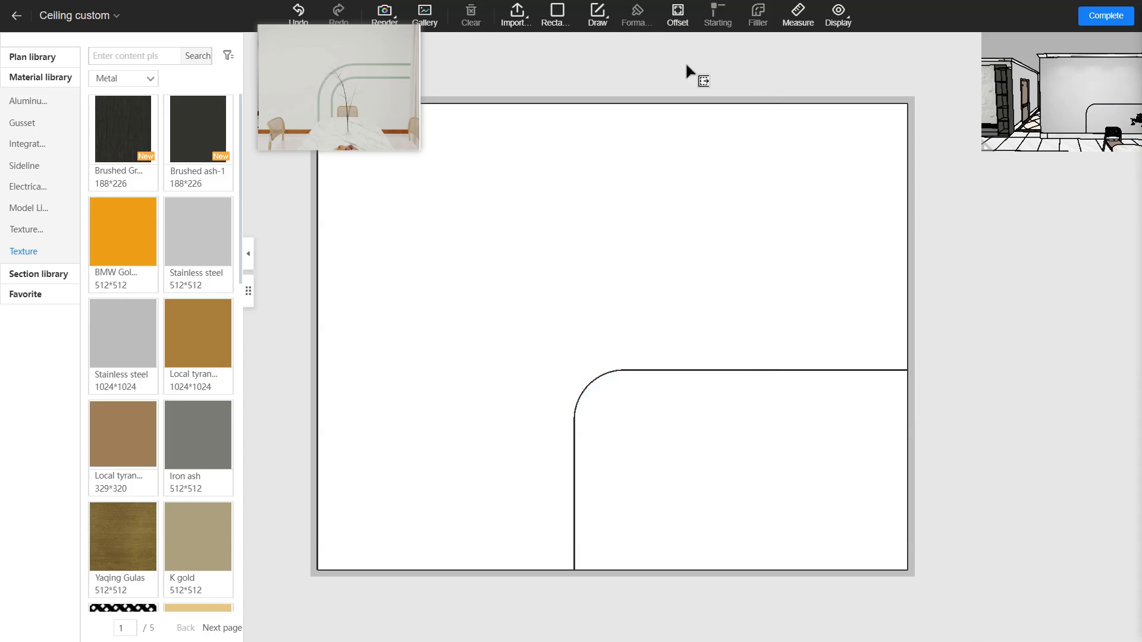
click(725, 438)
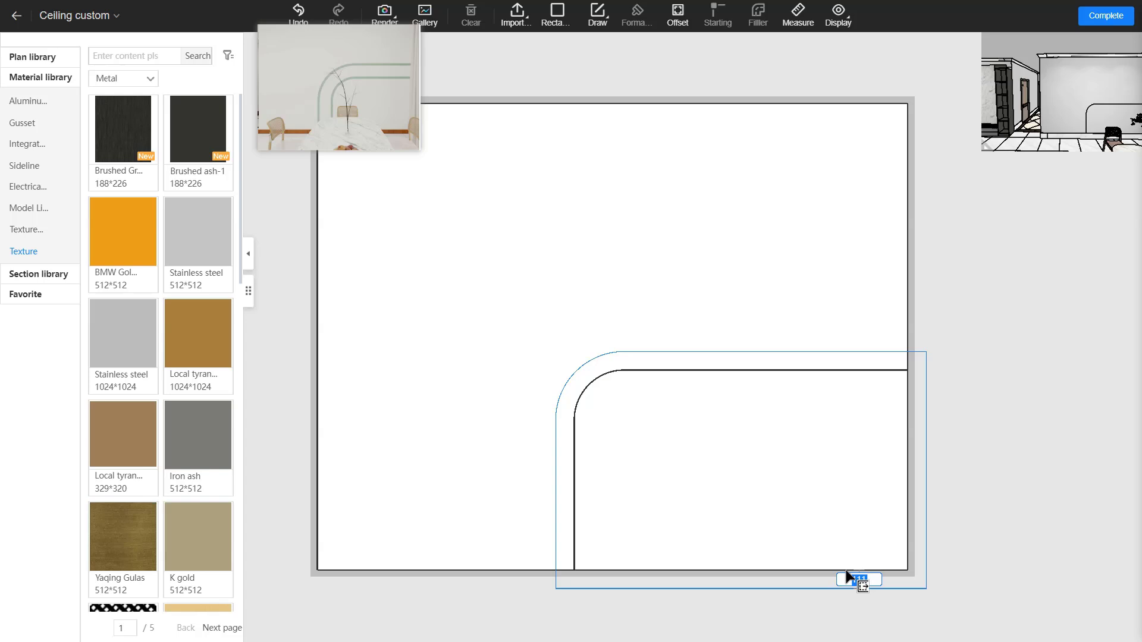
click(848, 575)
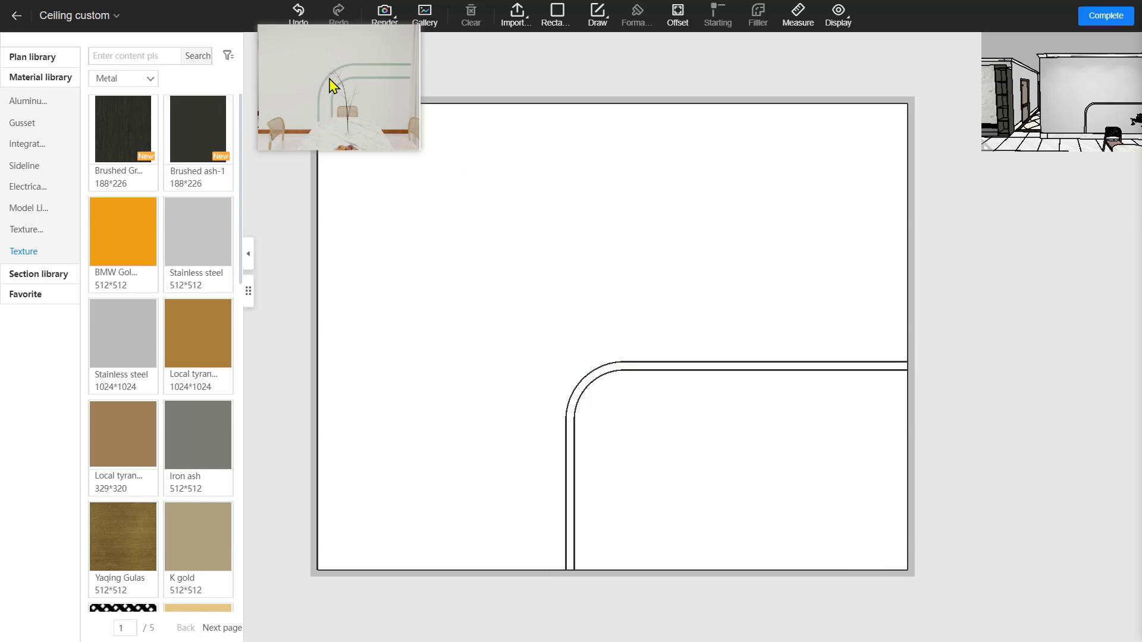
click(656, 406)
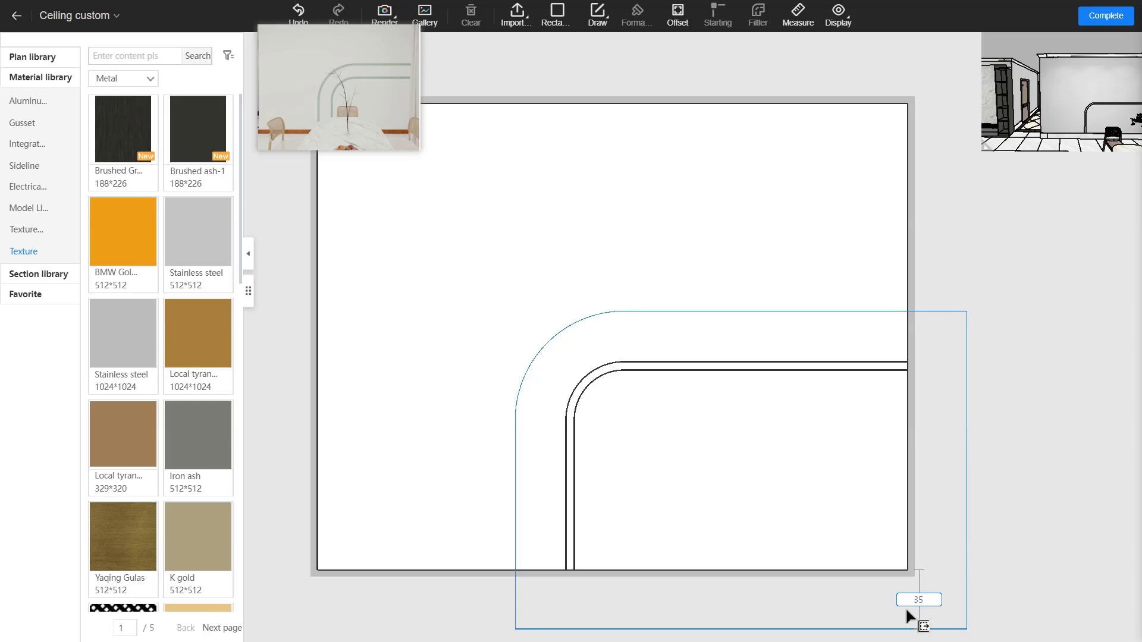
key(Return)
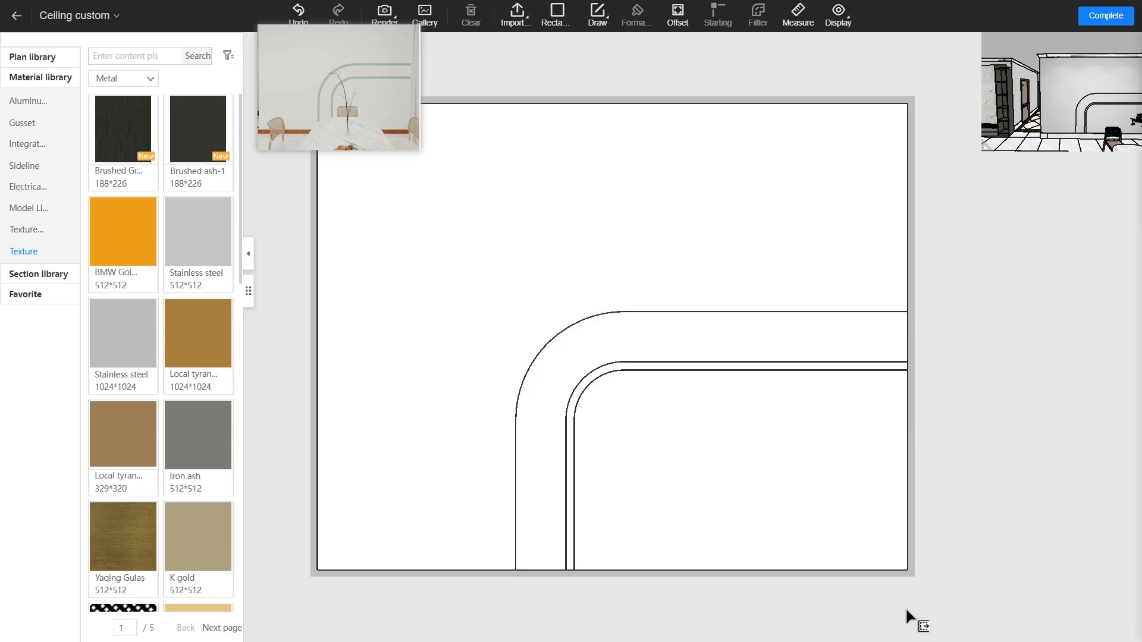
click(646, 379)
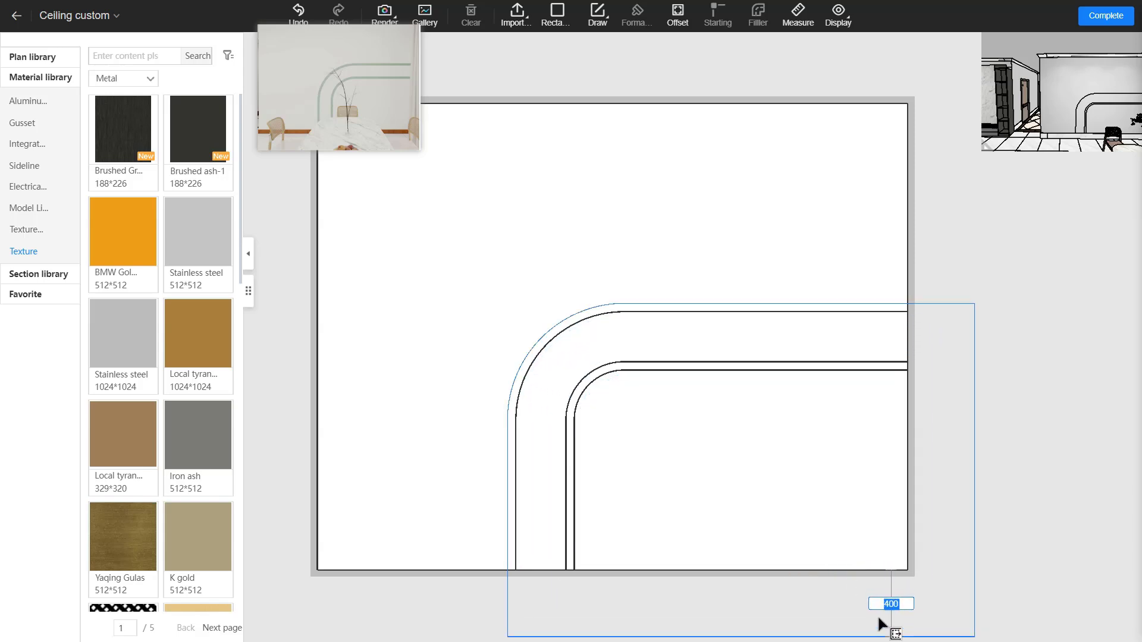
key(Return)
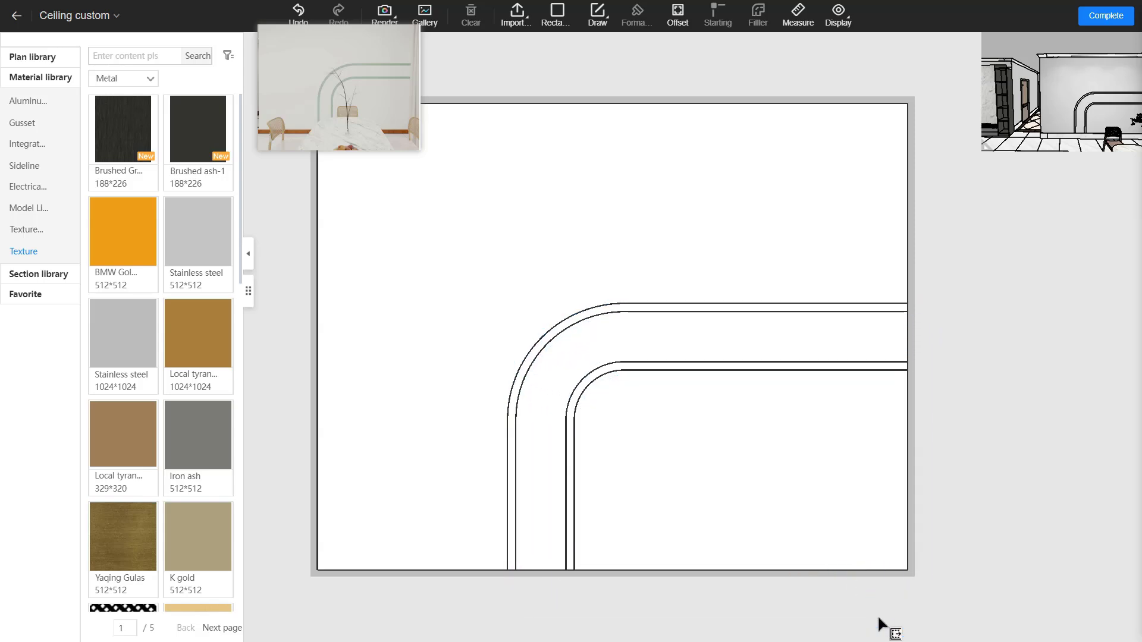
right_click(632, 330)
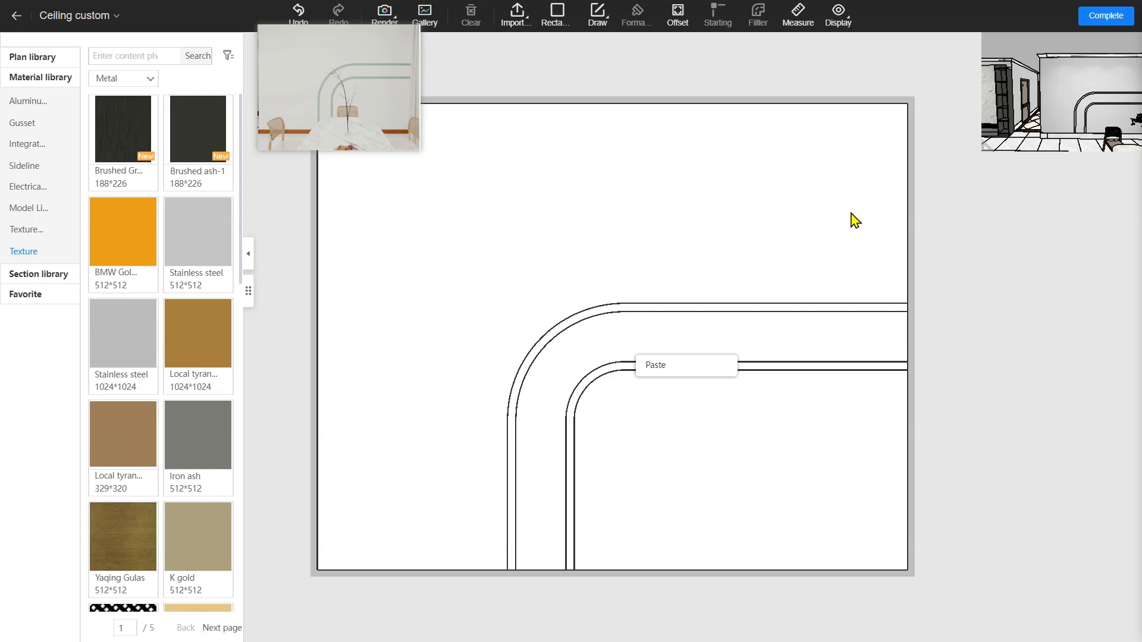
click(949, 215)
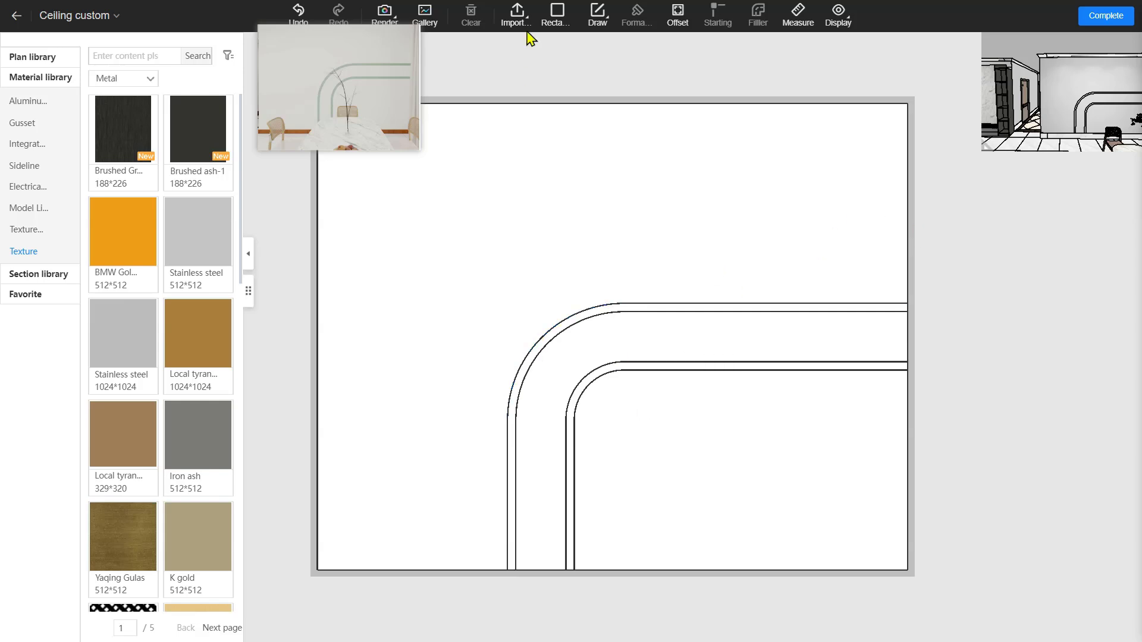
Draw a large circle and a smaller circle left of the arch lines
mouse_move(597, 17)
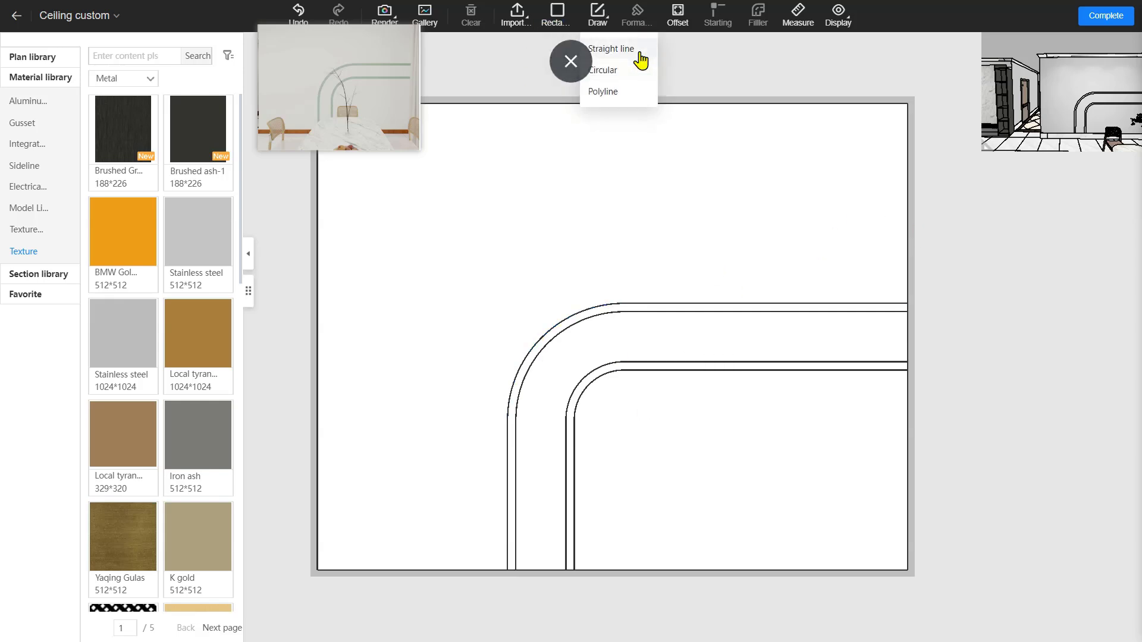
click(637, 71)
click(474, 307)
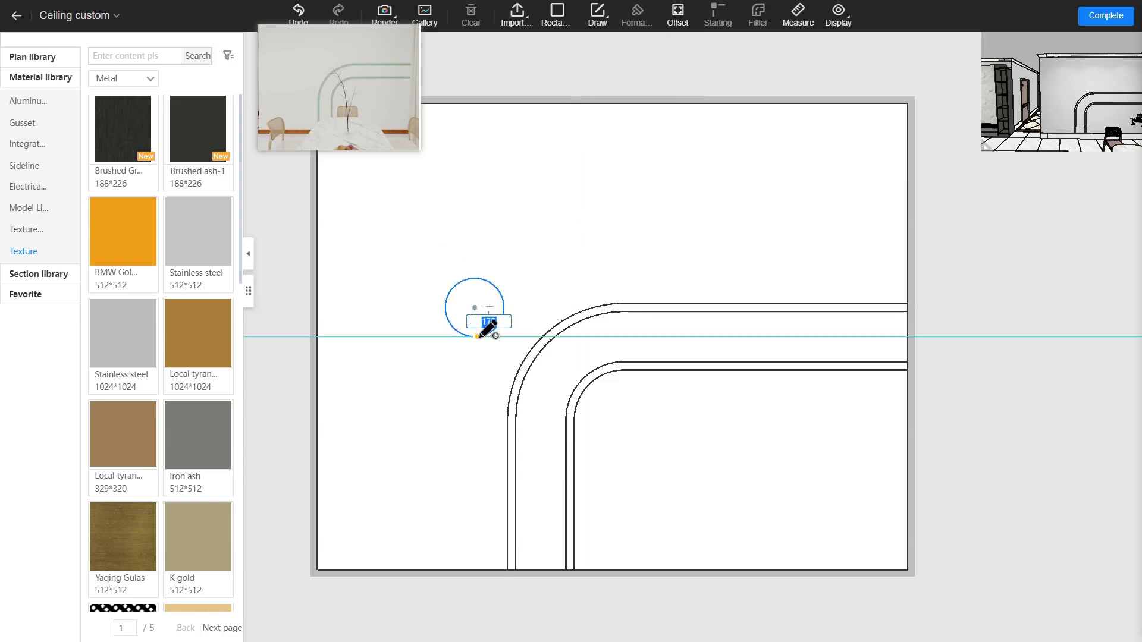
click(478, 338)
click(570, 264)
click(583, 265)
right_click(654, 196)
right_click(657, 196)
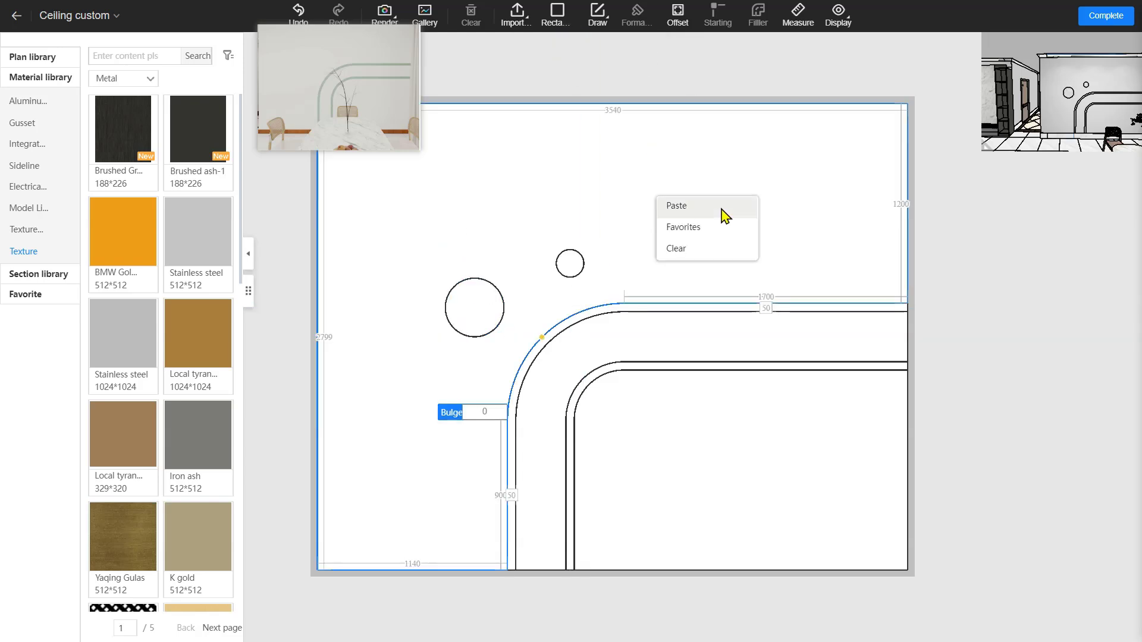
click(920, 218)
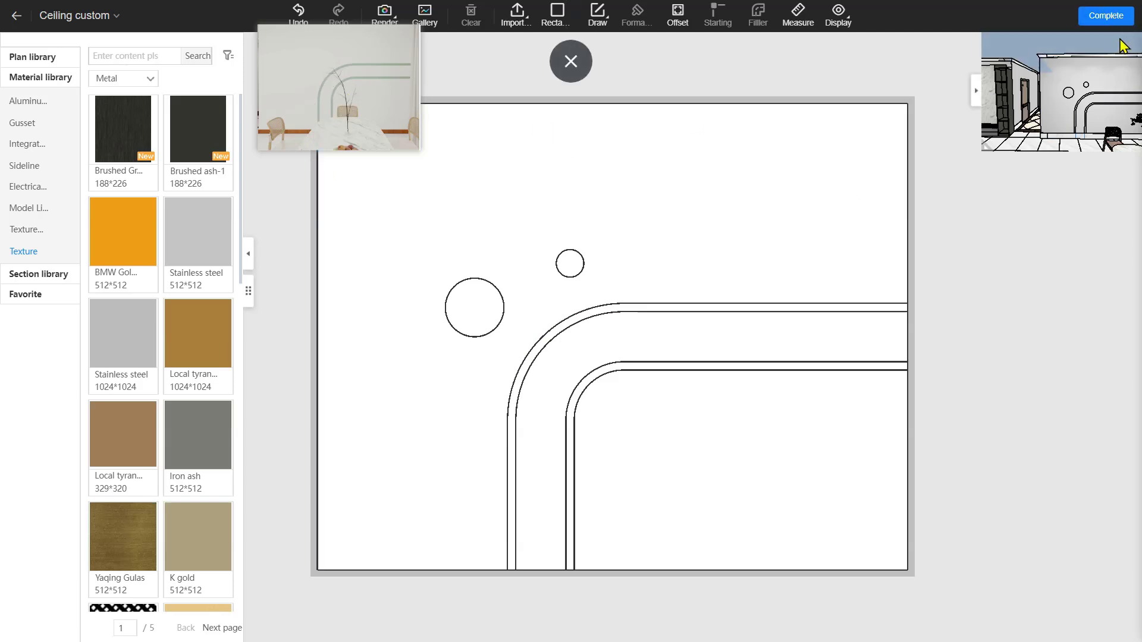
Complete the custom wall and view it in the 3D room
click(1116, 19)
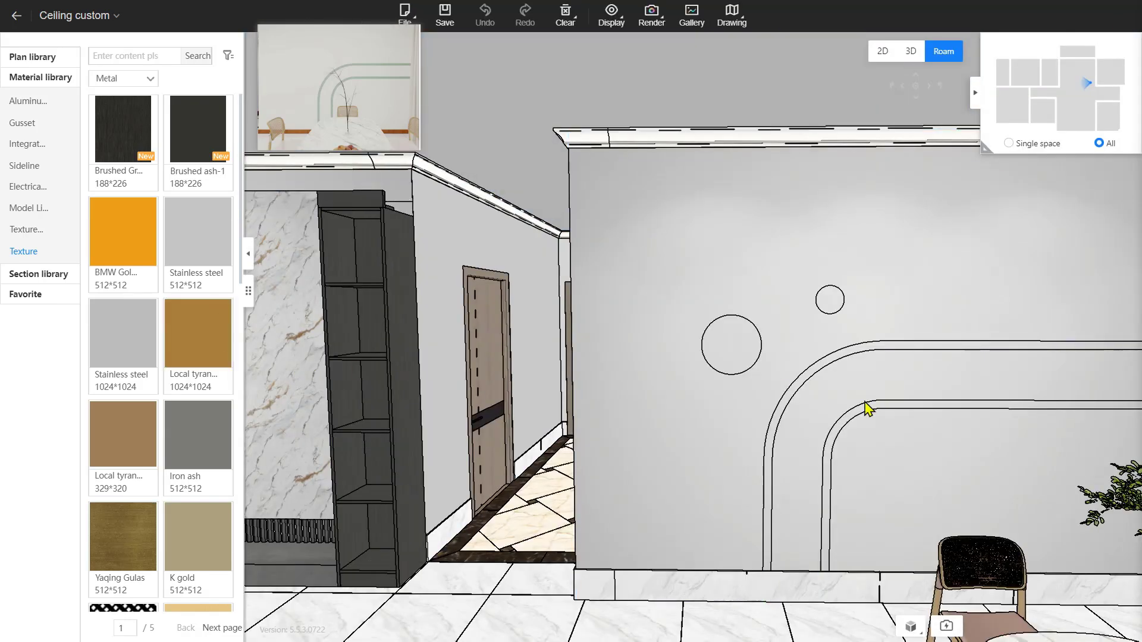
key(d)
drag(838, 402, 843, 403)
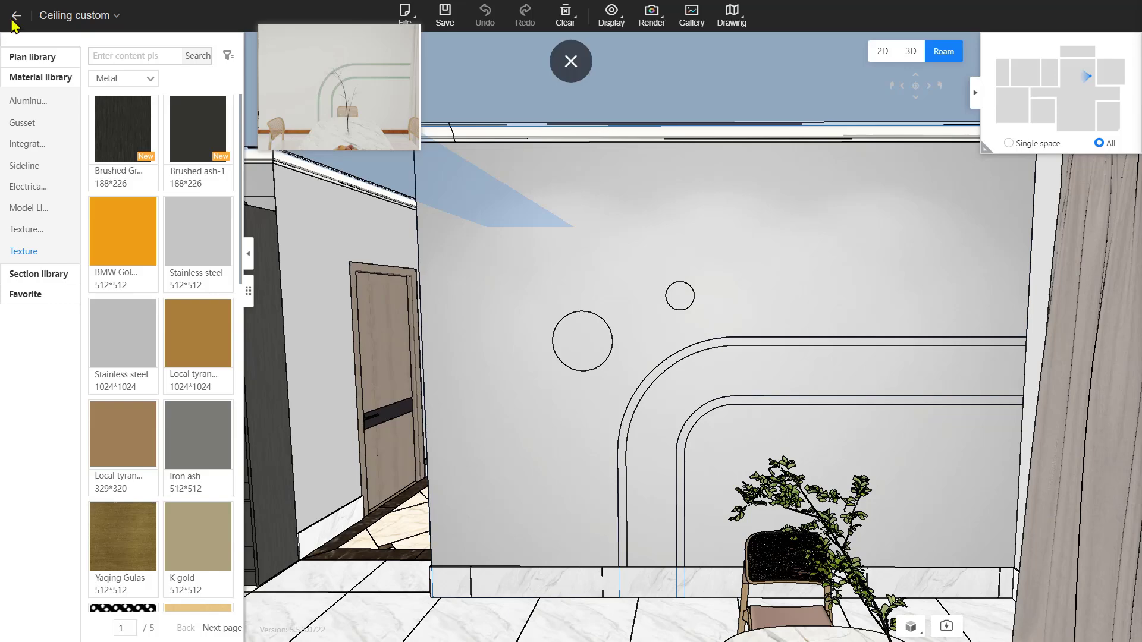
Return to the main design and list the Paint > Neutral color textures
click(15, 24)
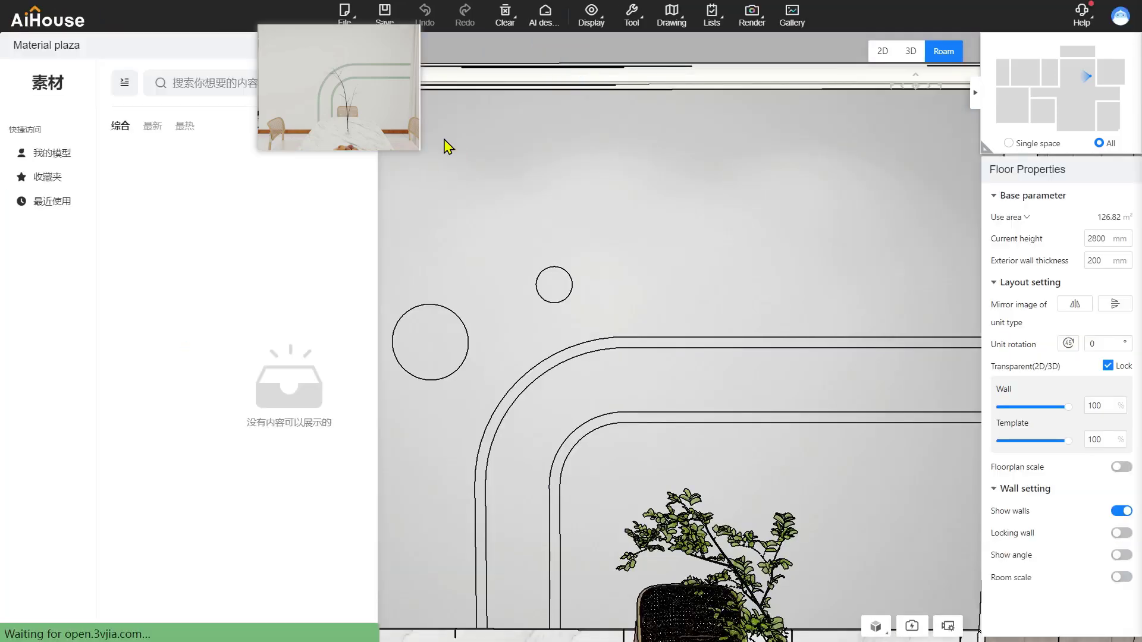
key(s)
drag(443, 138, 442, 131)
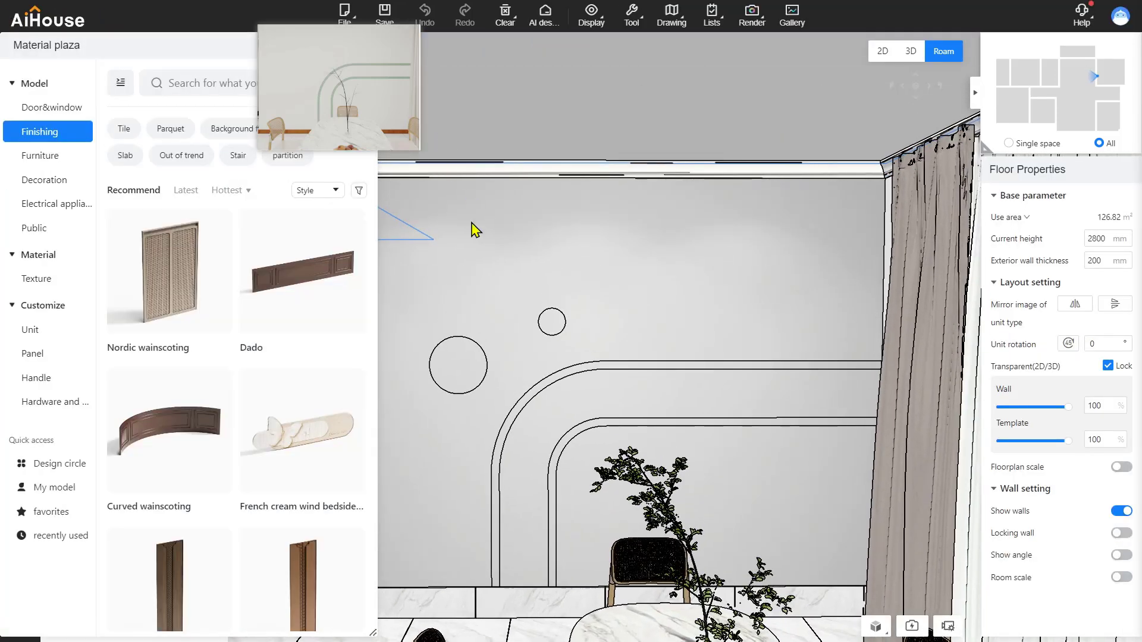
click(21, 283)
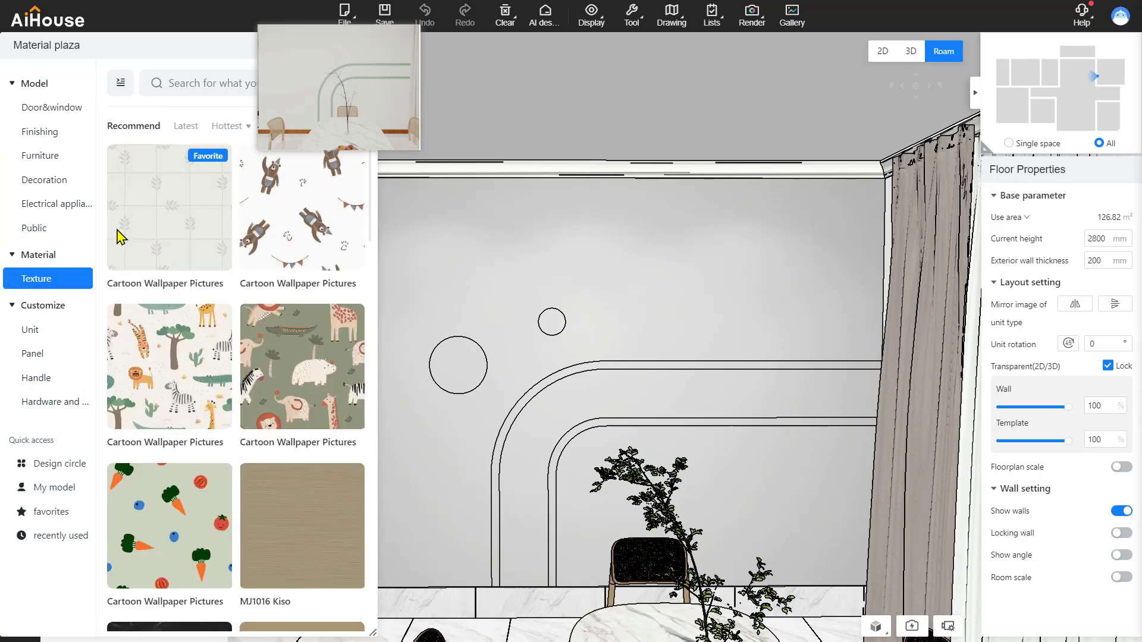
click(121, 89)
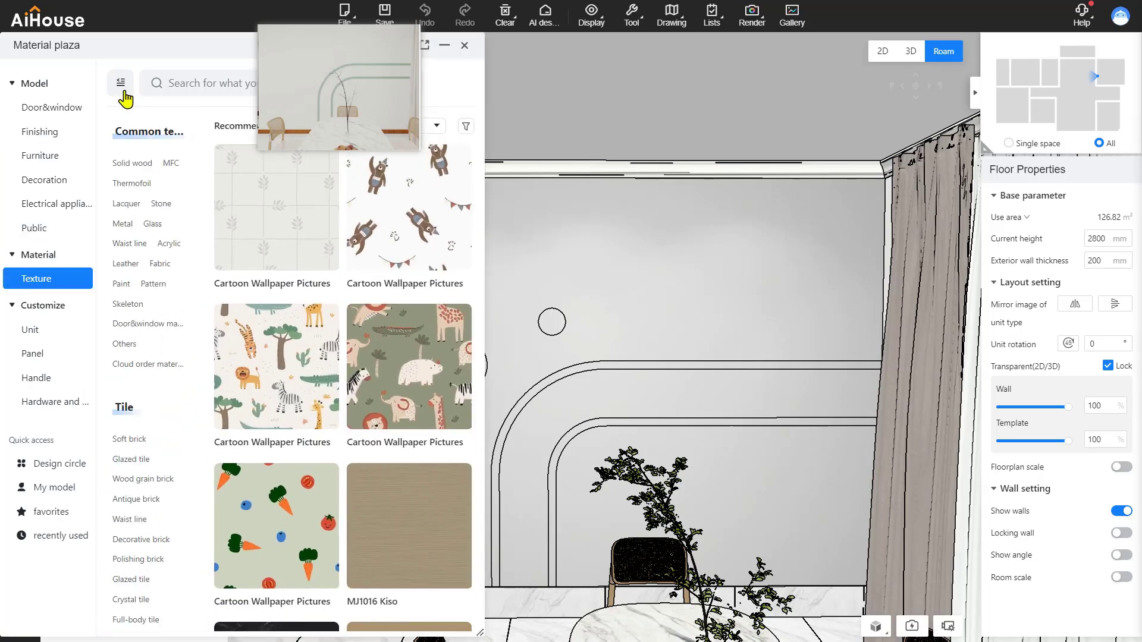
scroll(141, 198, down, 5)
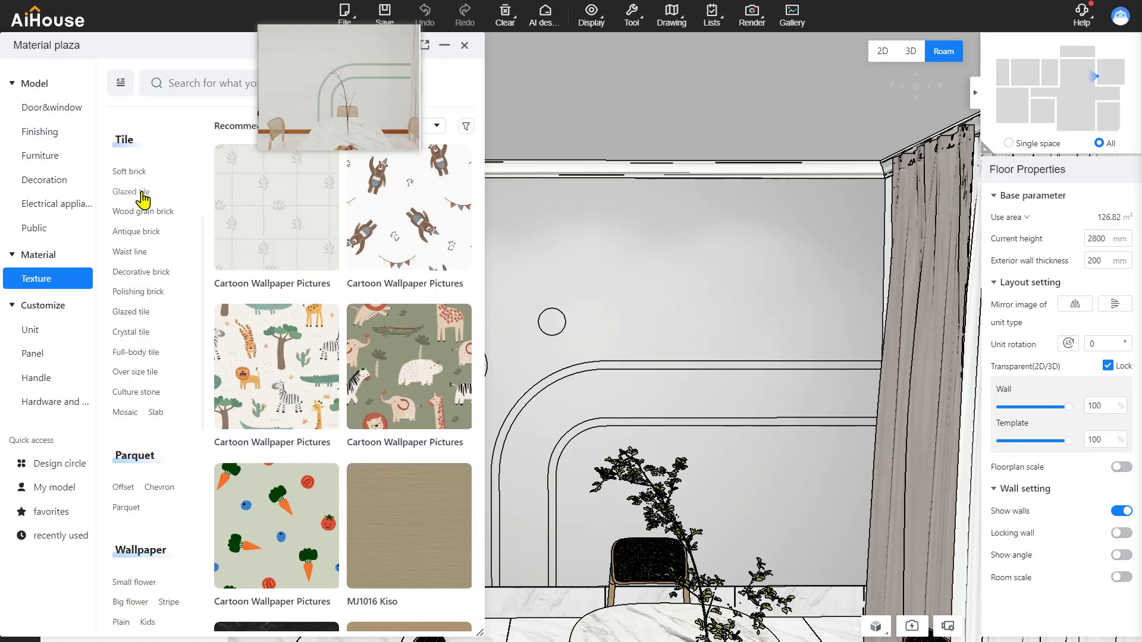
scroll(143, 196, down, 3)
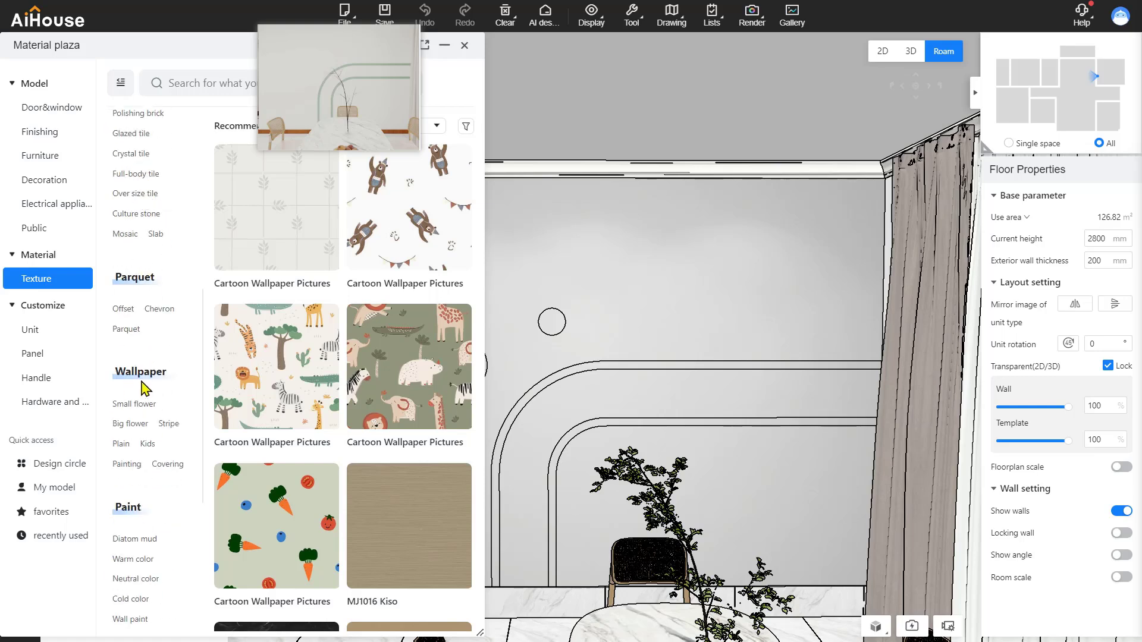
scroll(146, 390, down, 3)
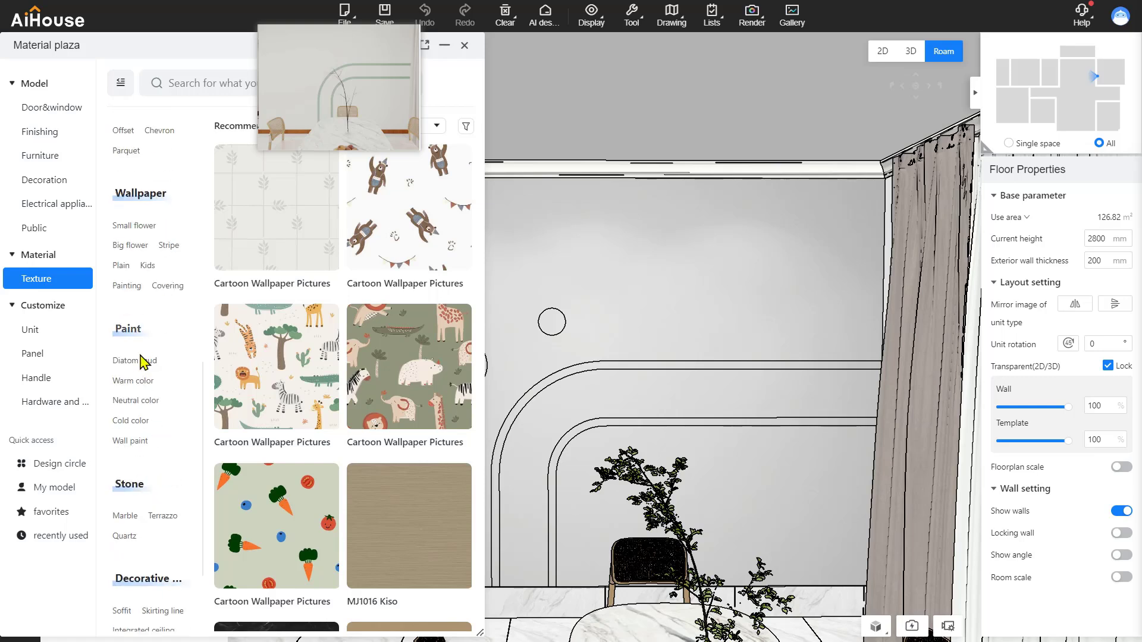
click(146, 416)
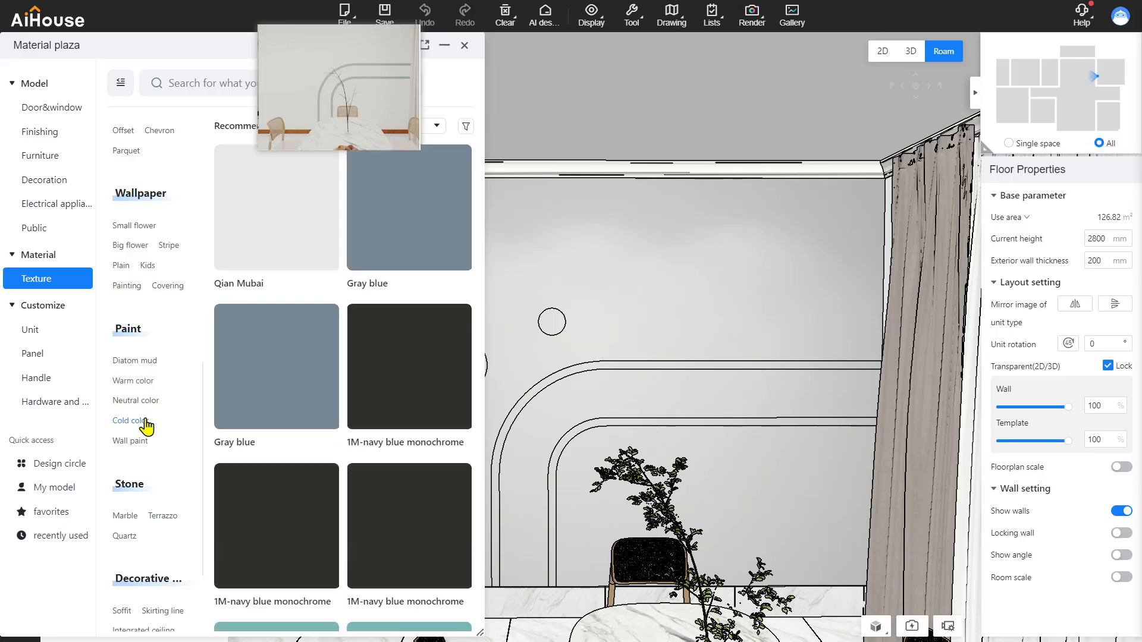
click(148, 402)
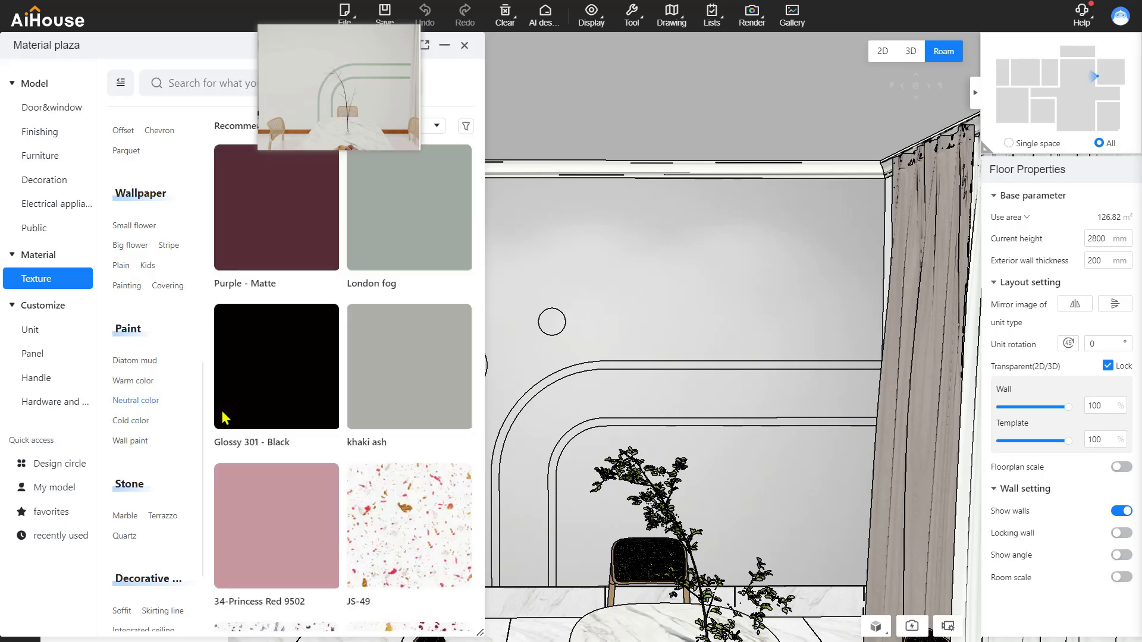
Paint the upper and lower arch bands and the large circle London fog
scroll(693, 469, up, 3)
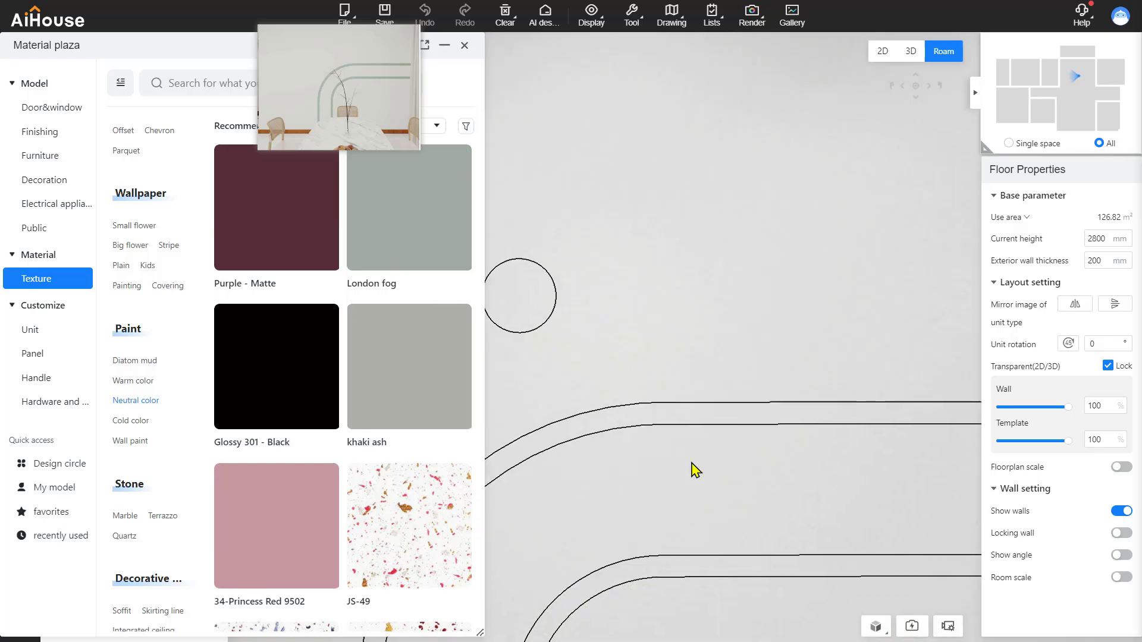
scroll(692, 468, up, 3)
scroll(691, 476, down, 1)
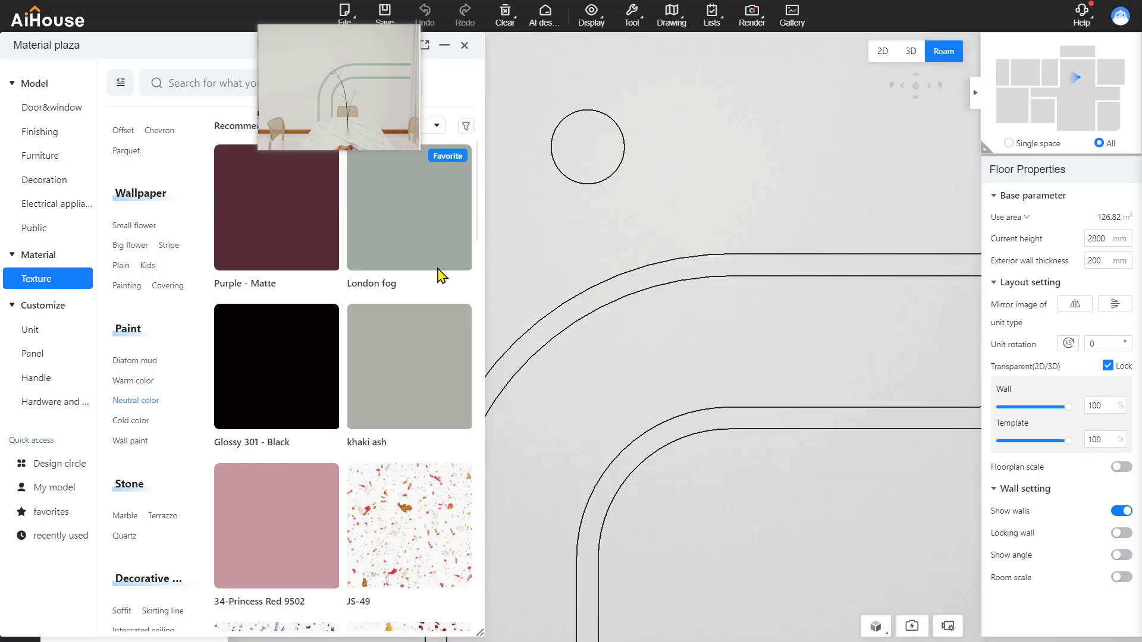
drag(440, 274, 628, 285)
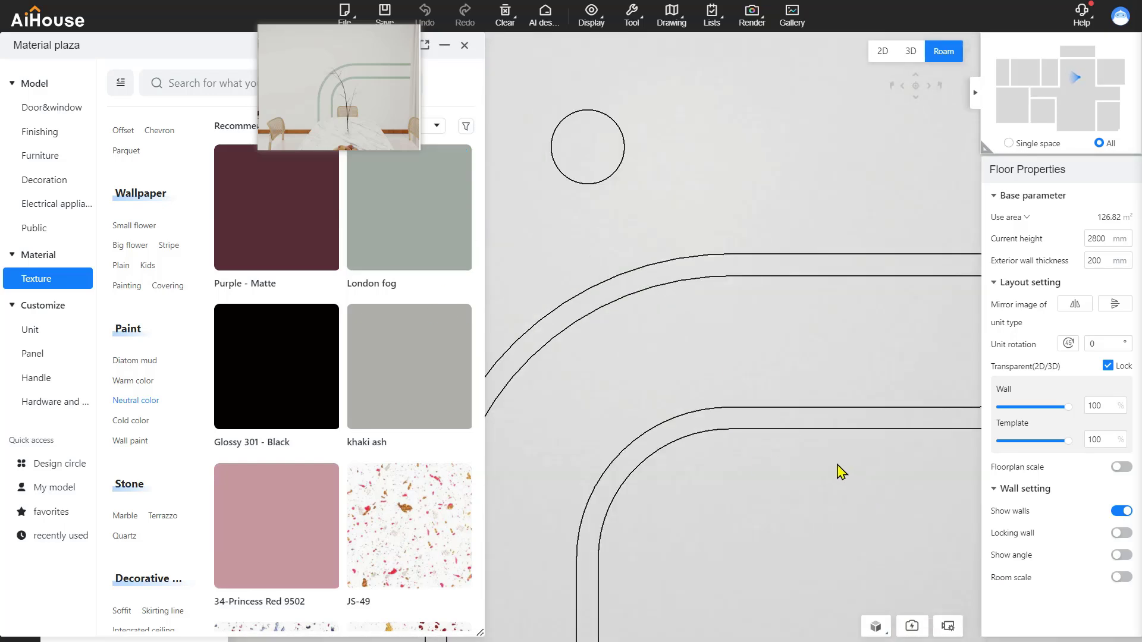
drag(433, 274, 711, 421)
drag(823, 523, 783, 484)
key(d)
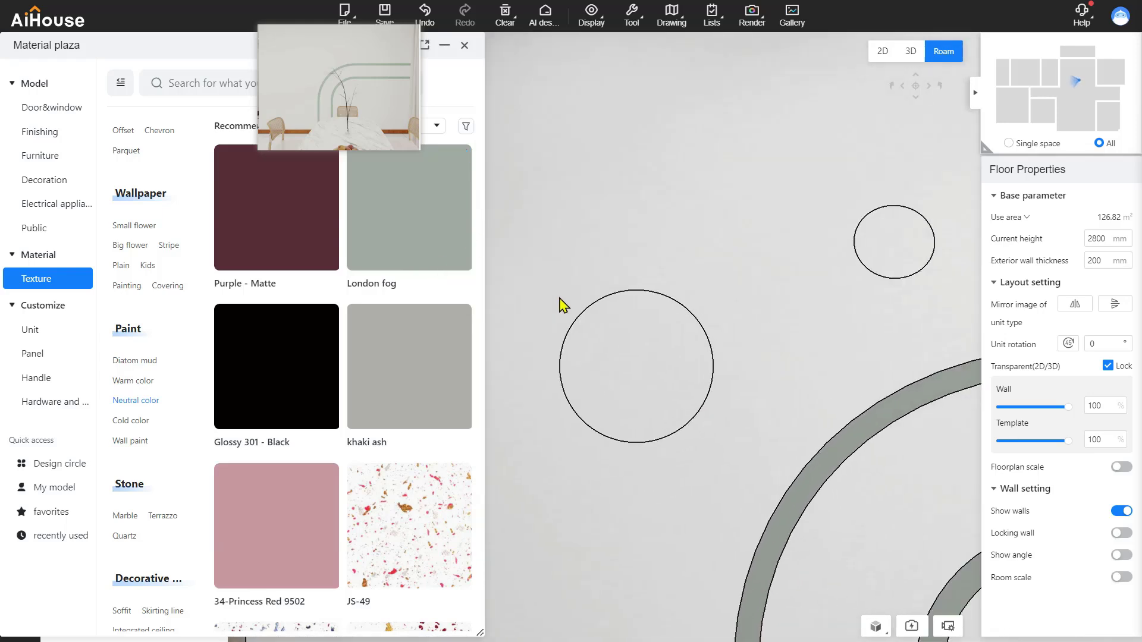
drag(426, 247, 789, 251)
scroll(706, 395, down, 10)
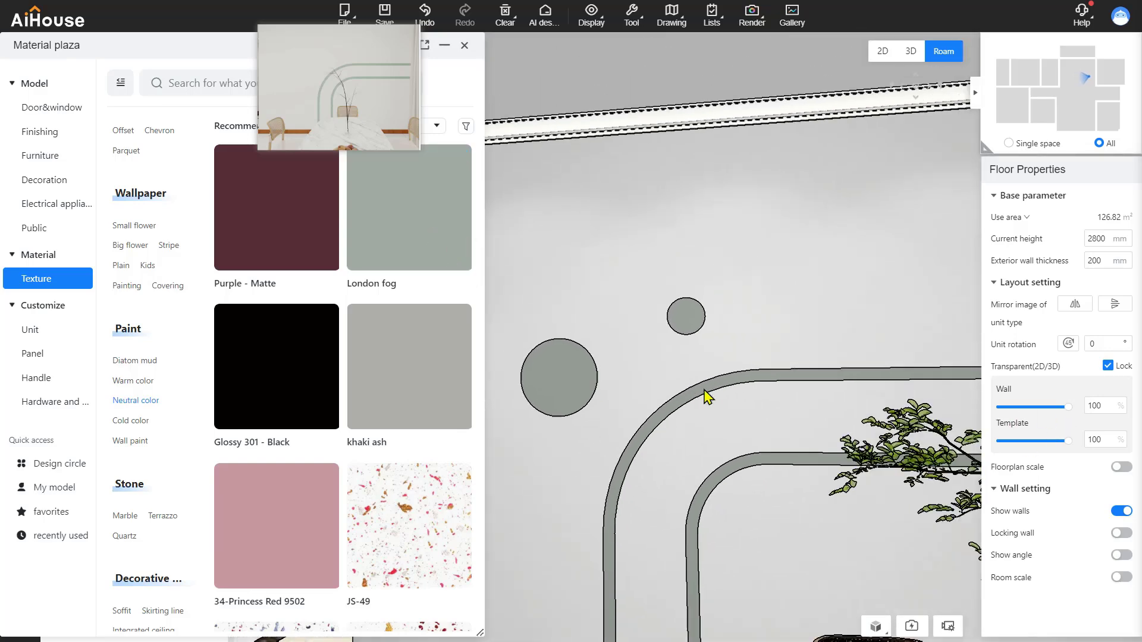
click(465, 45)
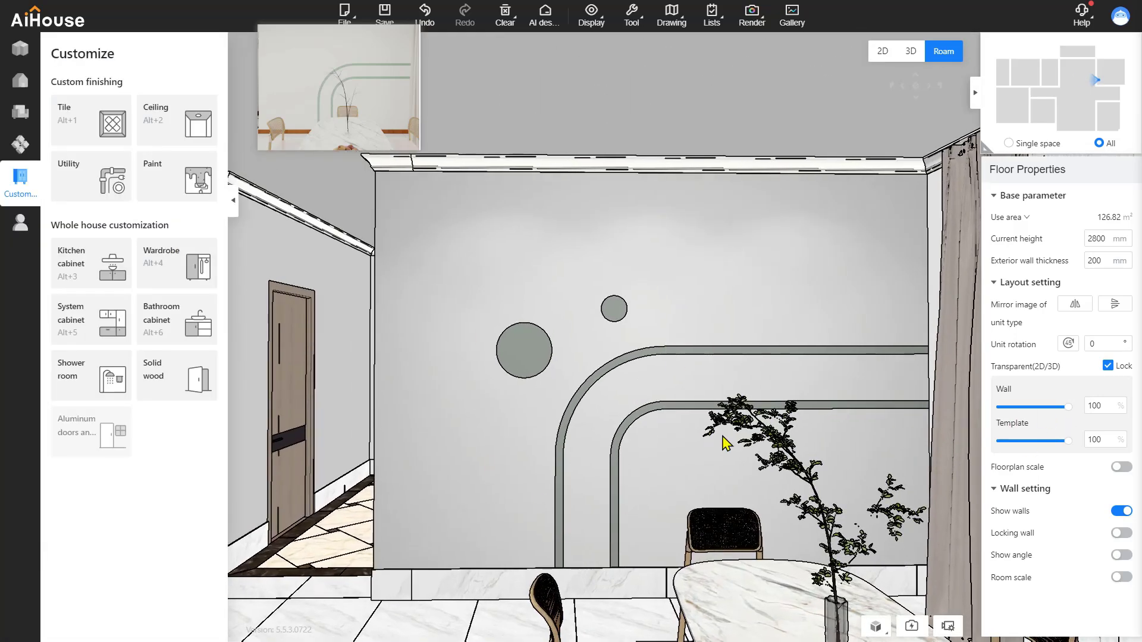
Roam past the curtains to the marble wall and shelf, then bring up the Display menu
drag(749, 404, 486, 462)
key(d)
drag(612, 461, 515, 450)
key(s)
key(d)
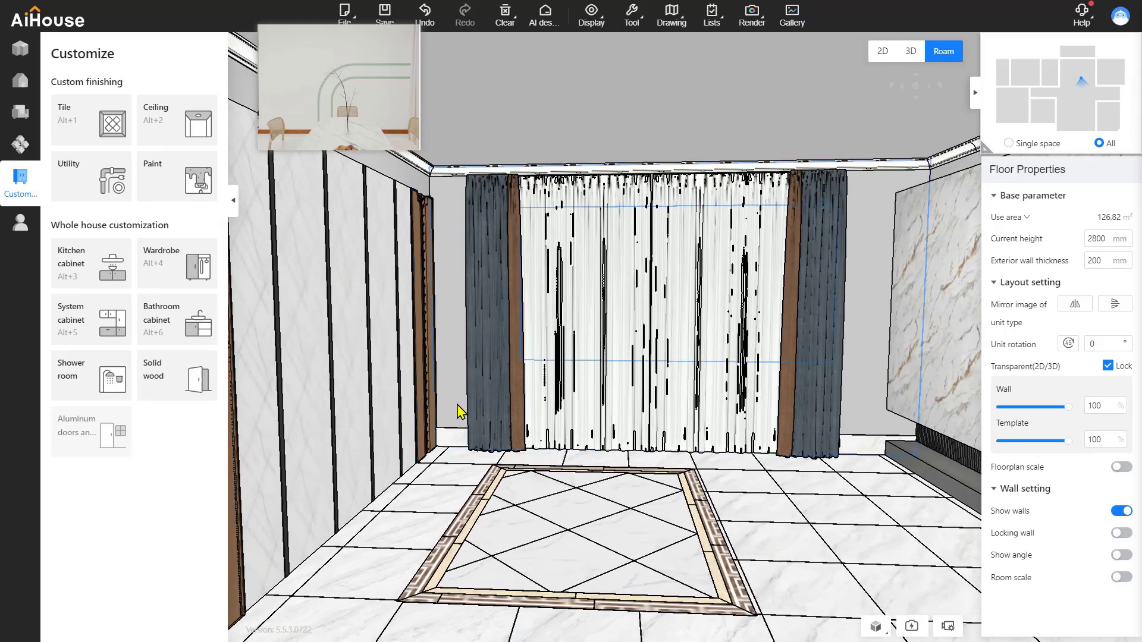
drag(583, 479, 434, 446)
drag(499, 517, 773, 538)
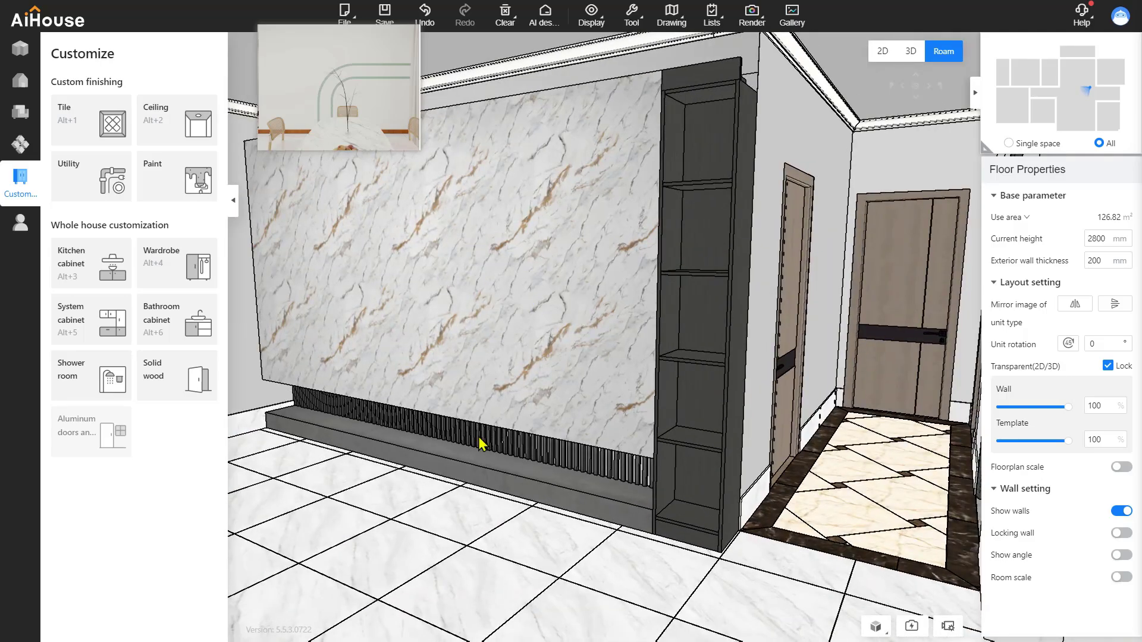
drag(556, 542, 653, 543)
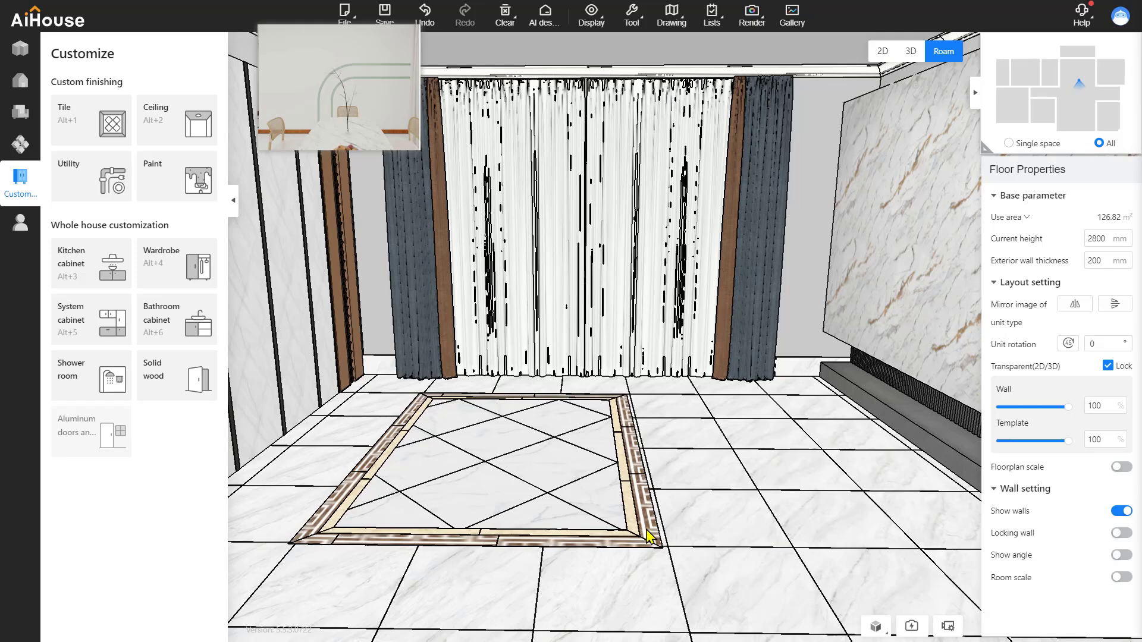
click(595, 18)
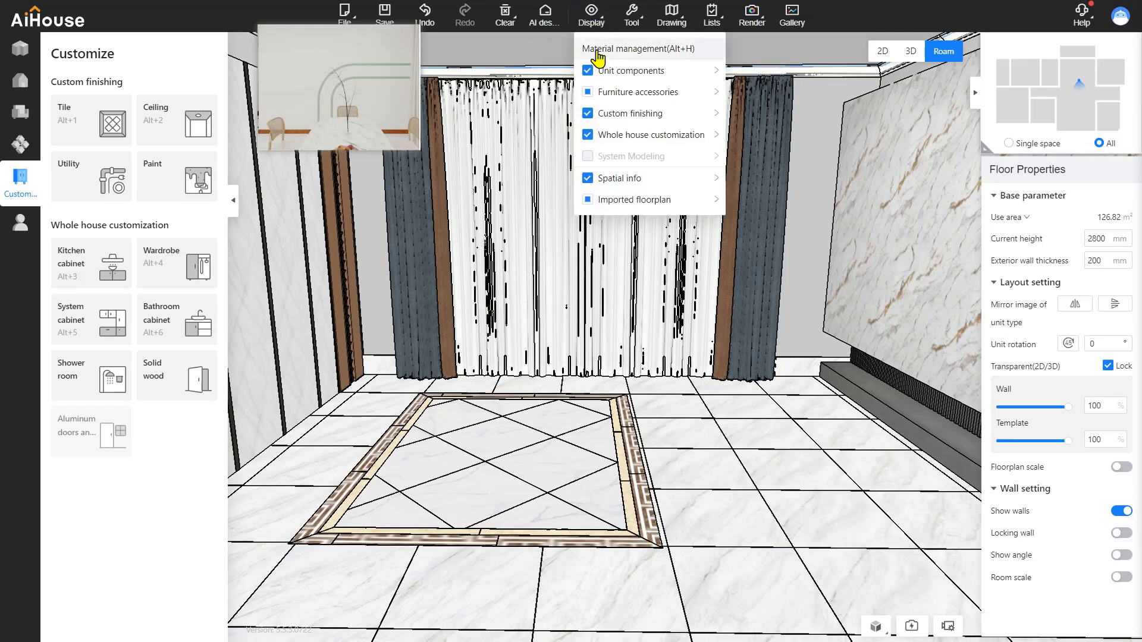
Unhide all three hidden models (sofa set, plant and TV) from the Hidden list
click(633, 51)
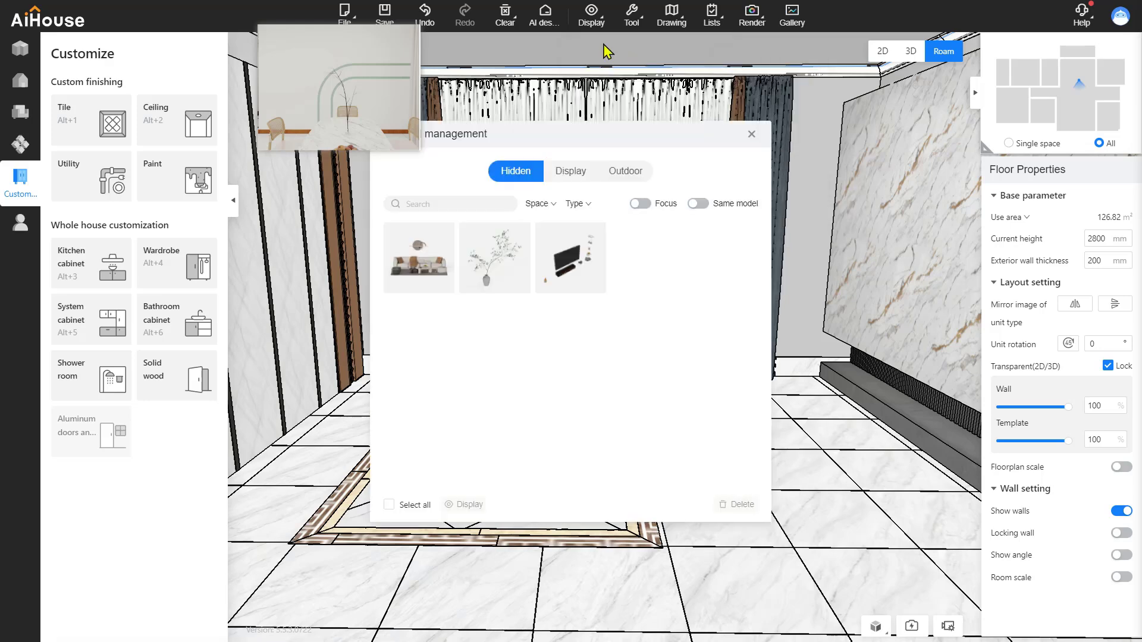
click(392, 504)
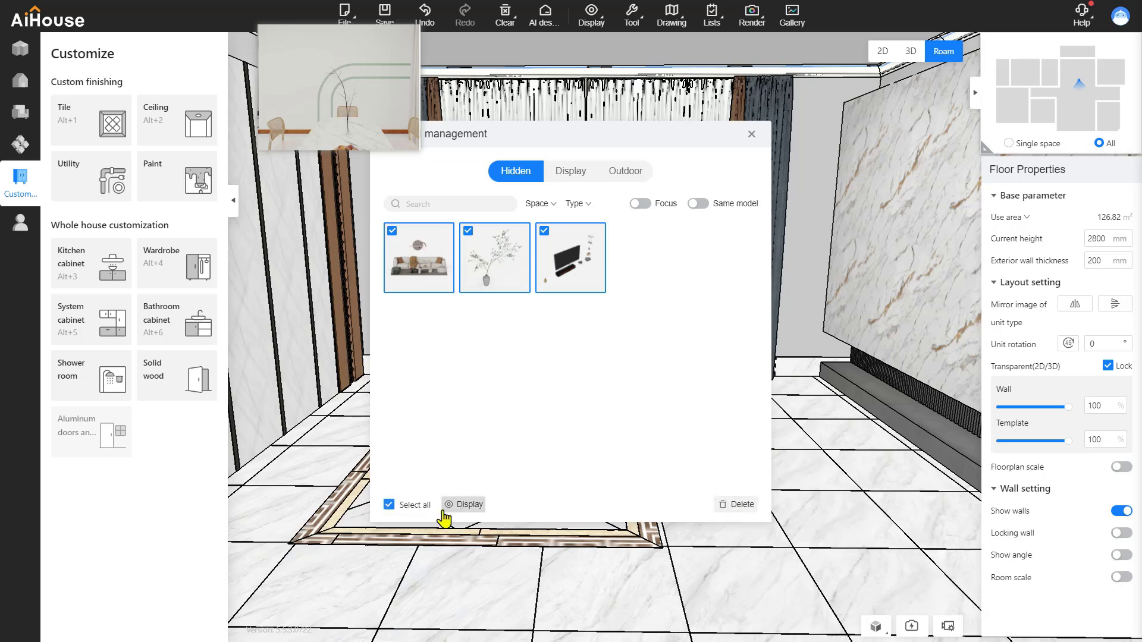
click(469, 504)
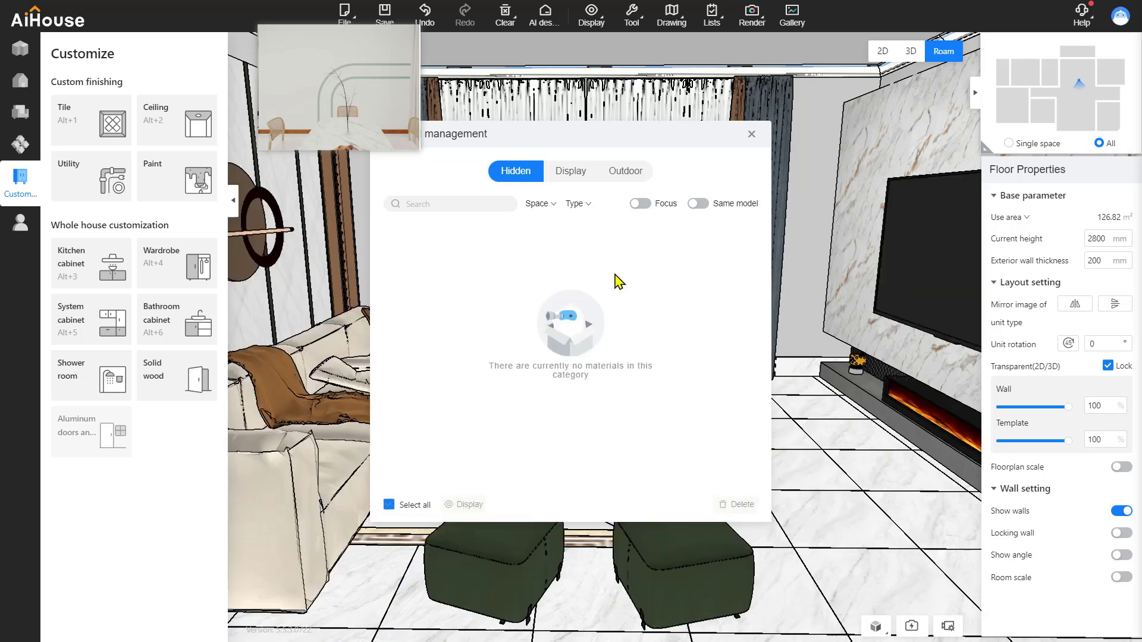
click(751, 134)
drag(761, 360, 579, 463)
Select the European fireplace under the TV and stretch its height from 197 to 275 mm
scroll(580, 462, down, 5)
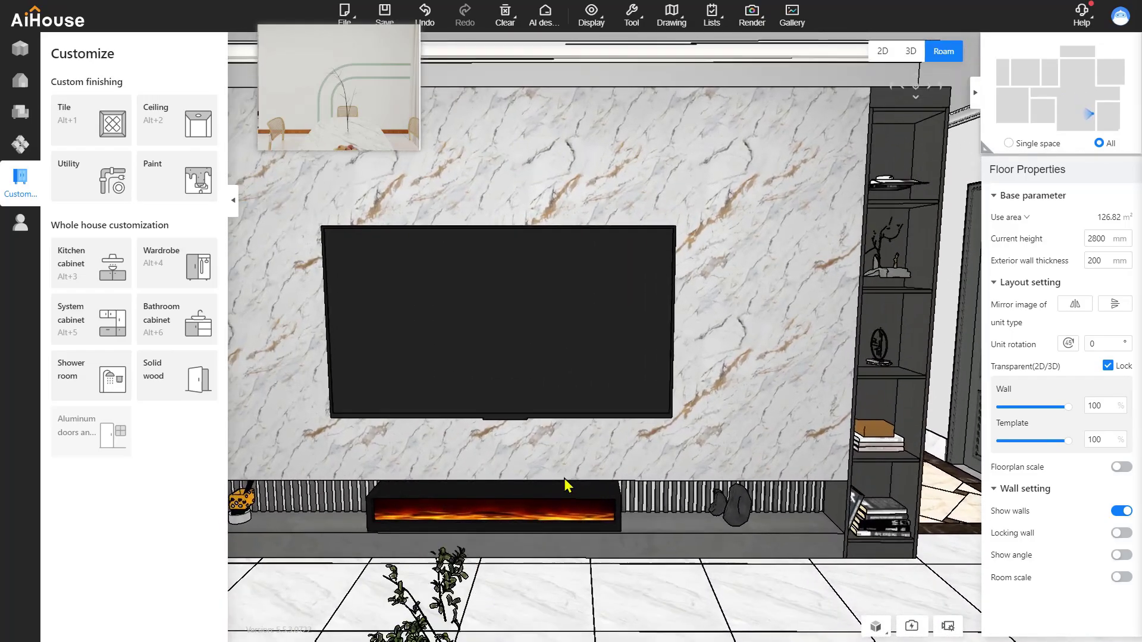
click(499, 487)
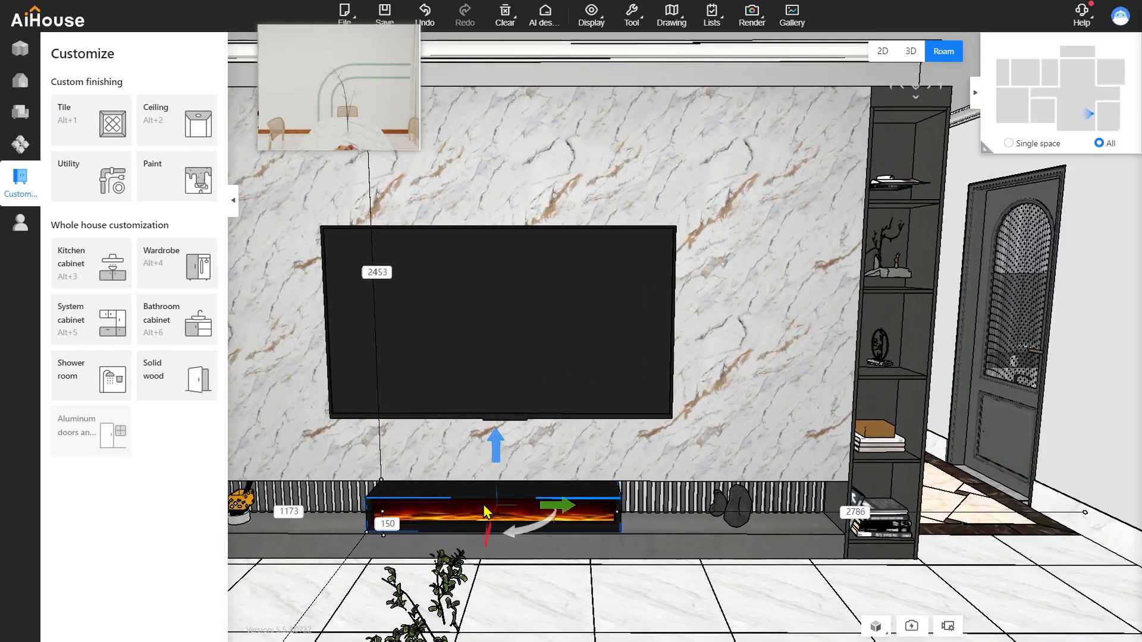
scroll(497, 434, up, 5)
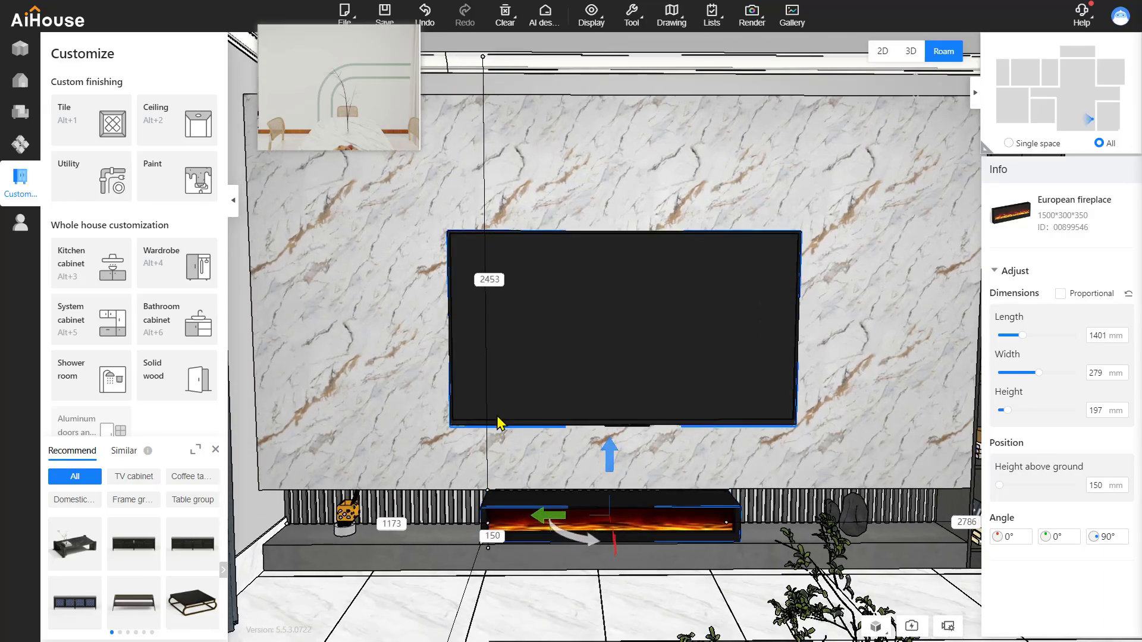
key(w)
key(d)
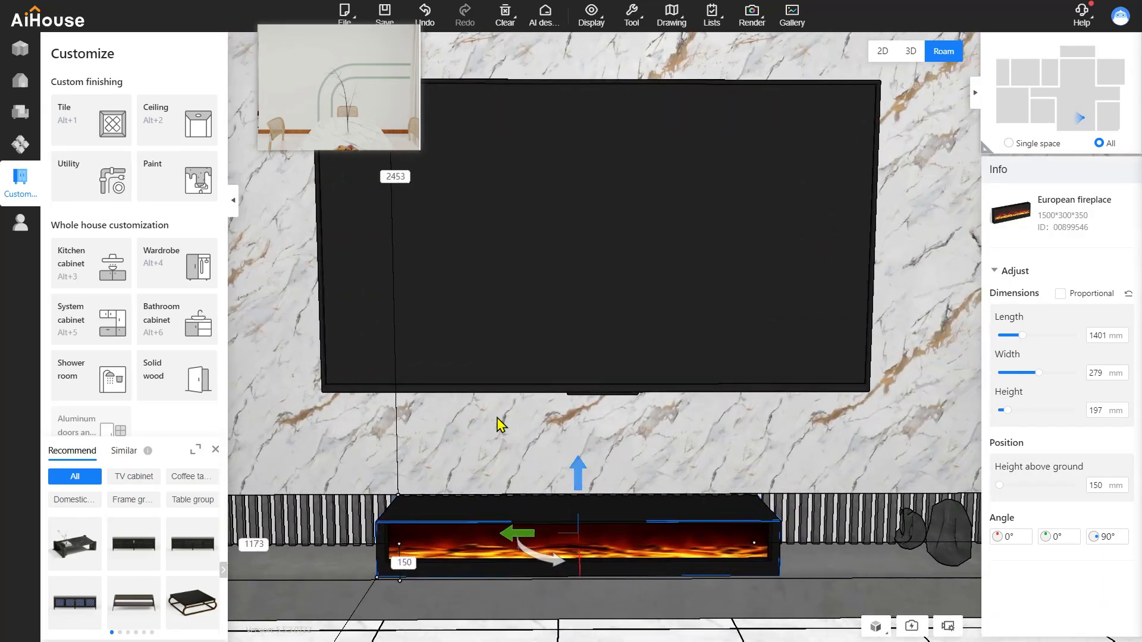
right_drag(498, 418, 496, 423)
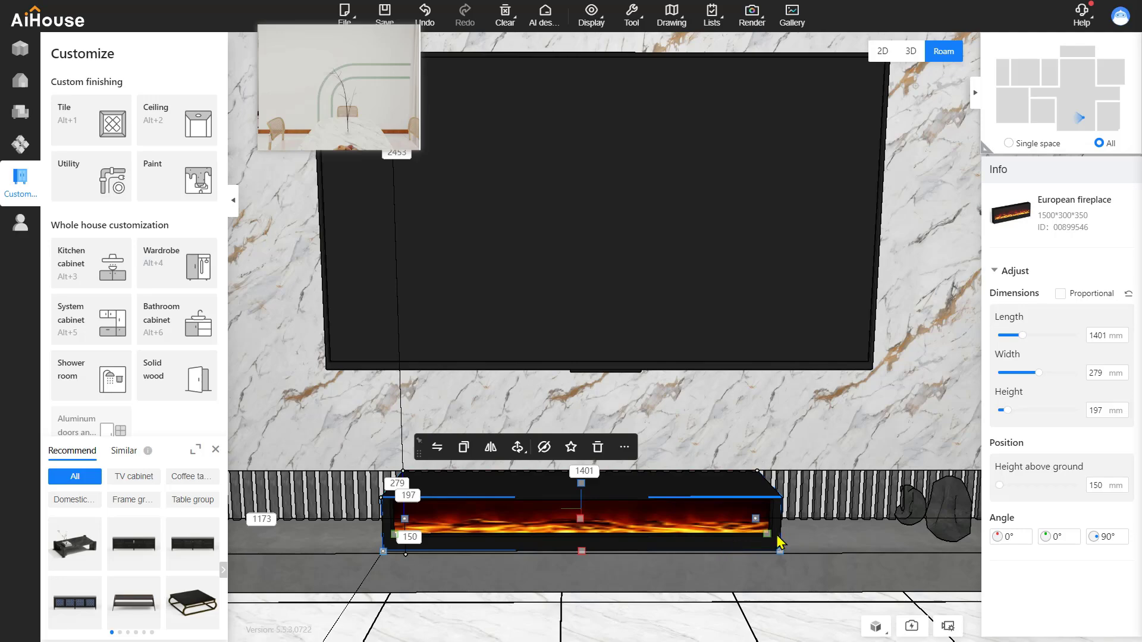
right_drag(766, 540, 684, 602)
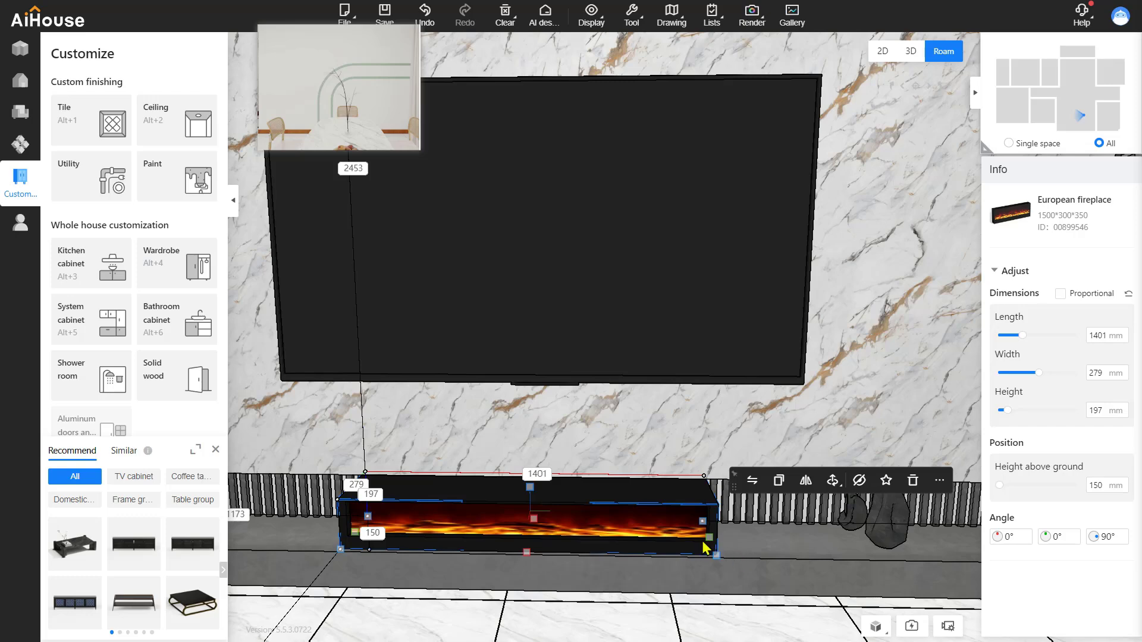
drag(532, 494, 533, 477)
Deselect the fireplace and bring the shelving unit beside the TV into view
scroll(572, 582, down, 7)
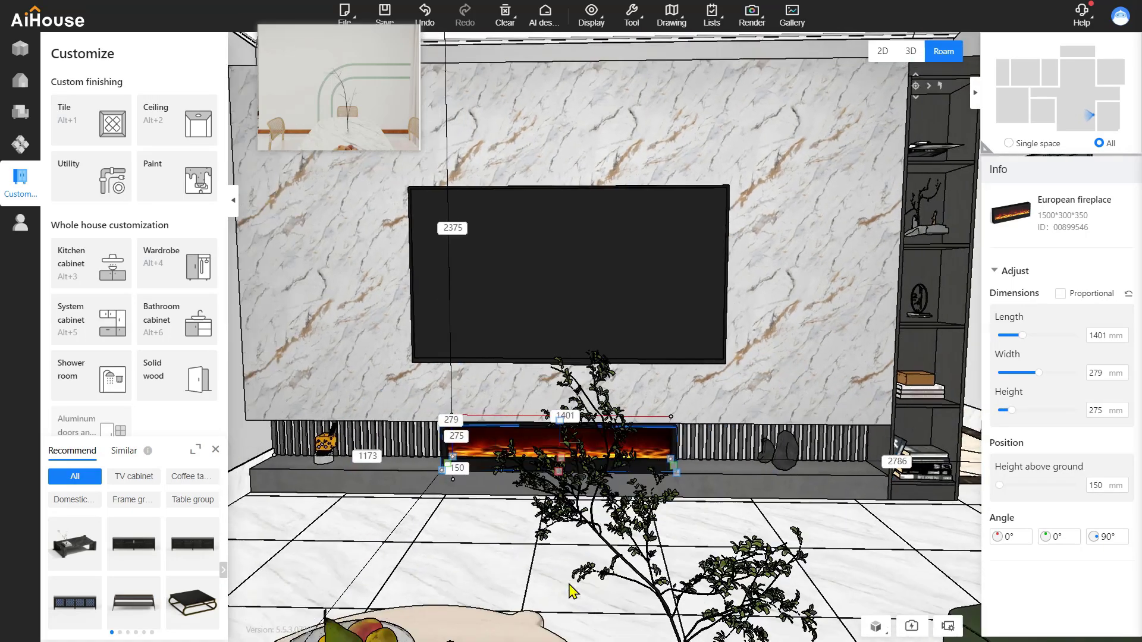
key(a)
click(535, 544)
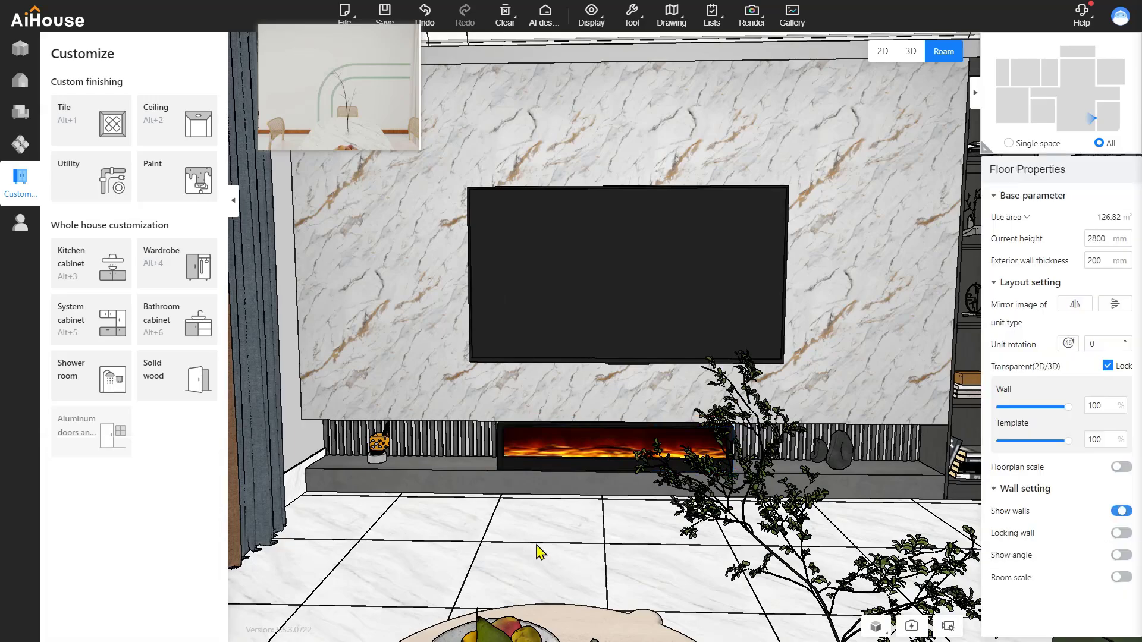
key(d)
key(a)
key(d)
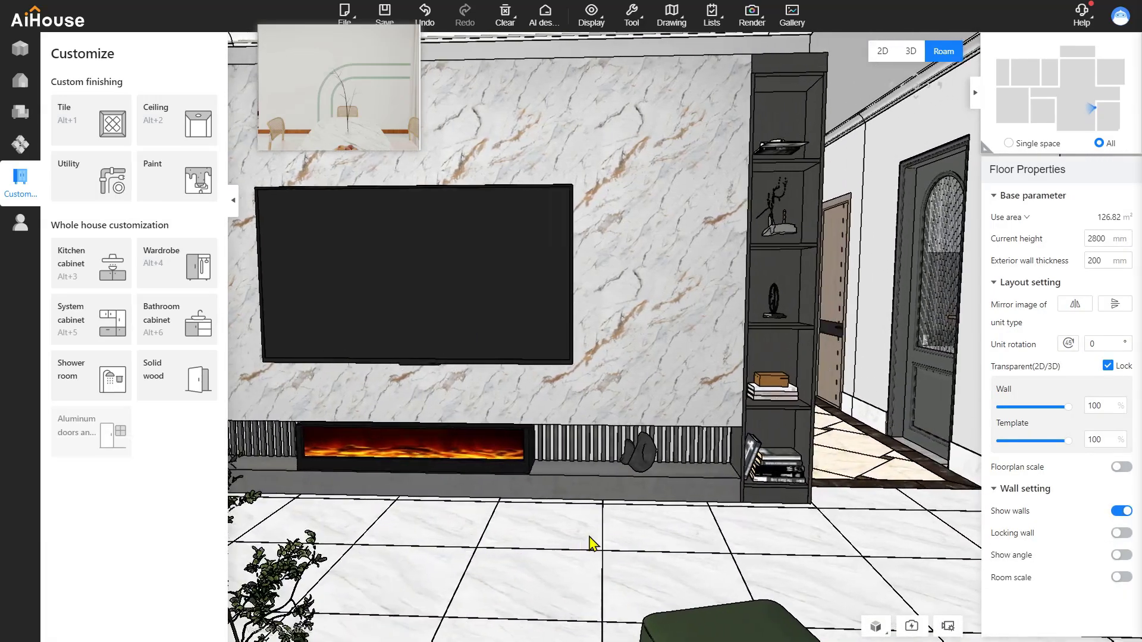
key(w)
key(d)
right_drag(689, 408, 671, 305)
Lower the figurine on the shelving unit beside the TV
click(659, 263)
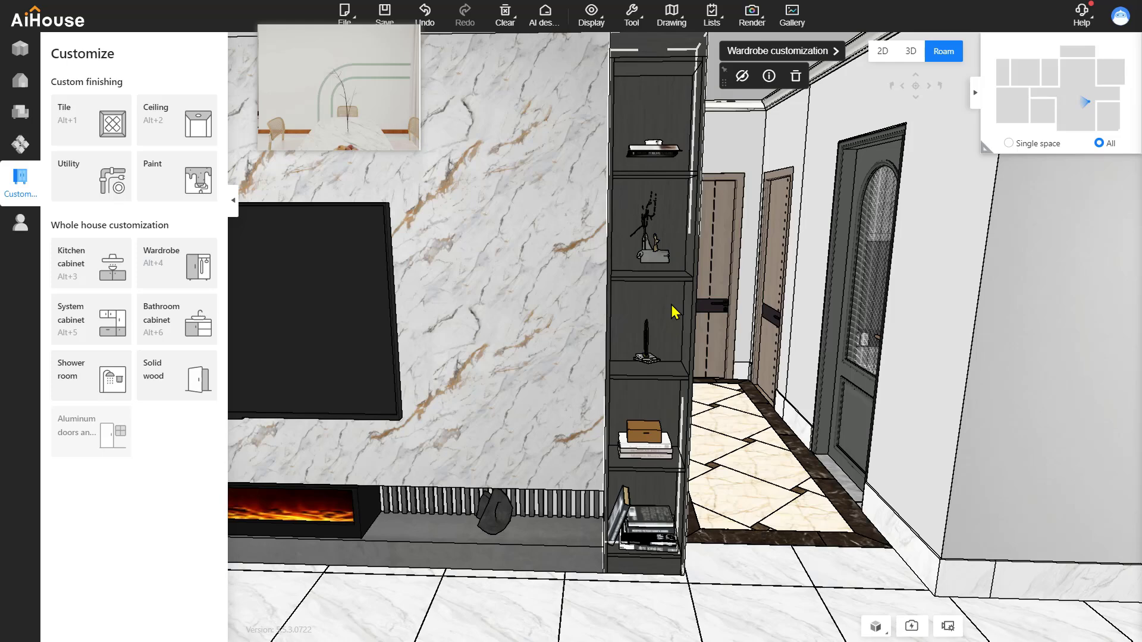
click(653, 253)
scroll(653, 165, down, 2)
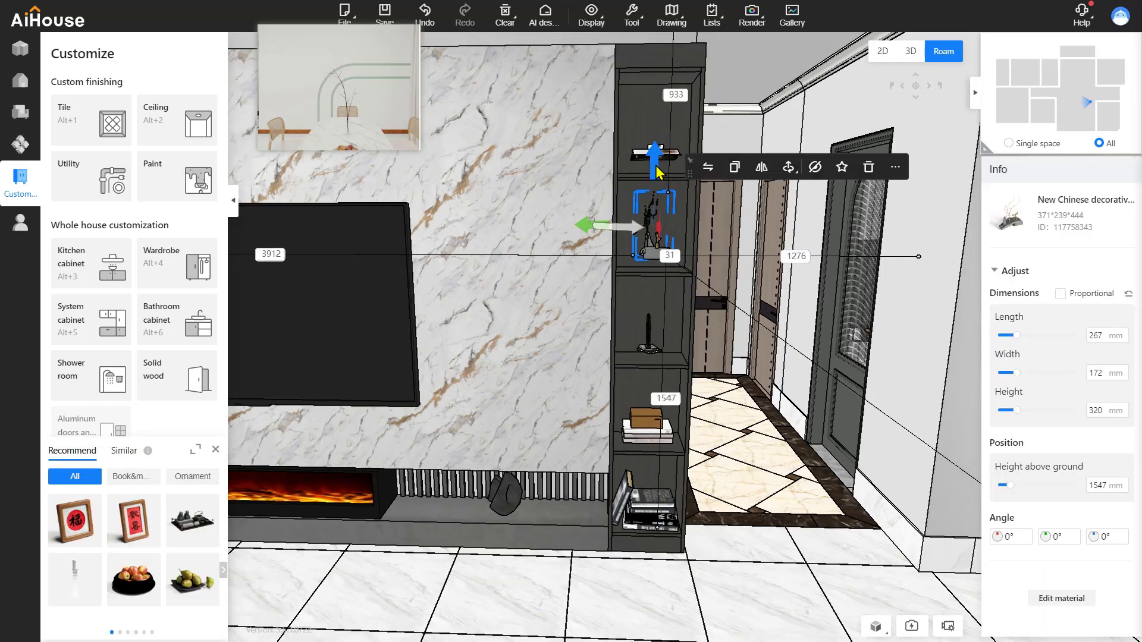
drag(655, 164, 656, 177)
Reposition the top-shelf books so they rest on that shelf at 1944 mm
click(659, 154)
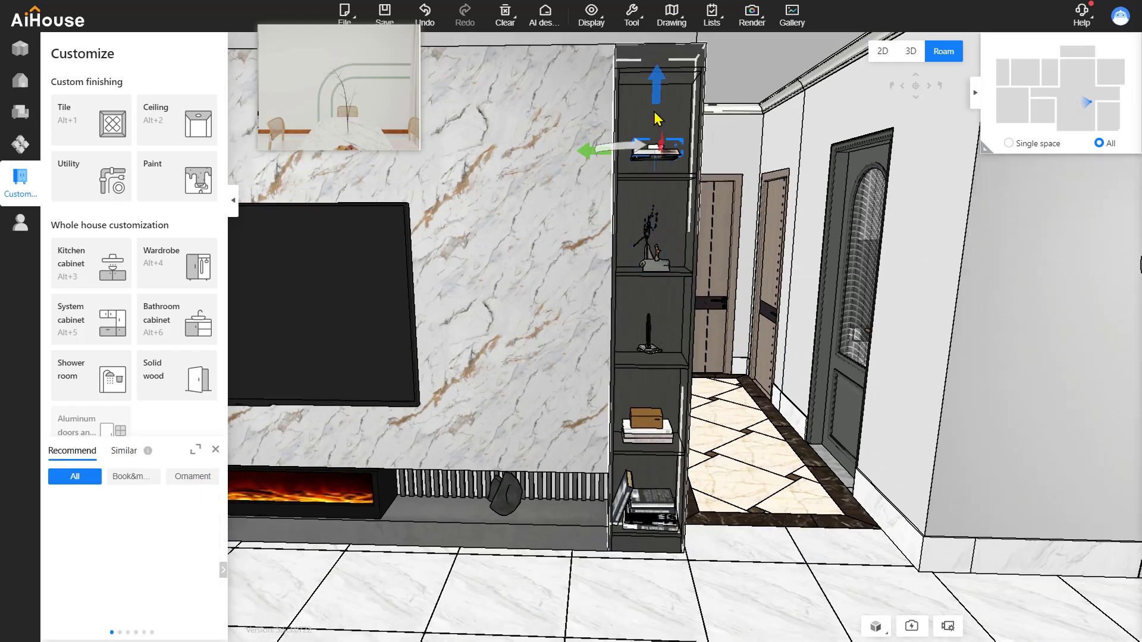
mouse_move(660, 103)
mouse_down()
mouse_move(659, 83)
mouse_move(657, 114)
mouse_up()
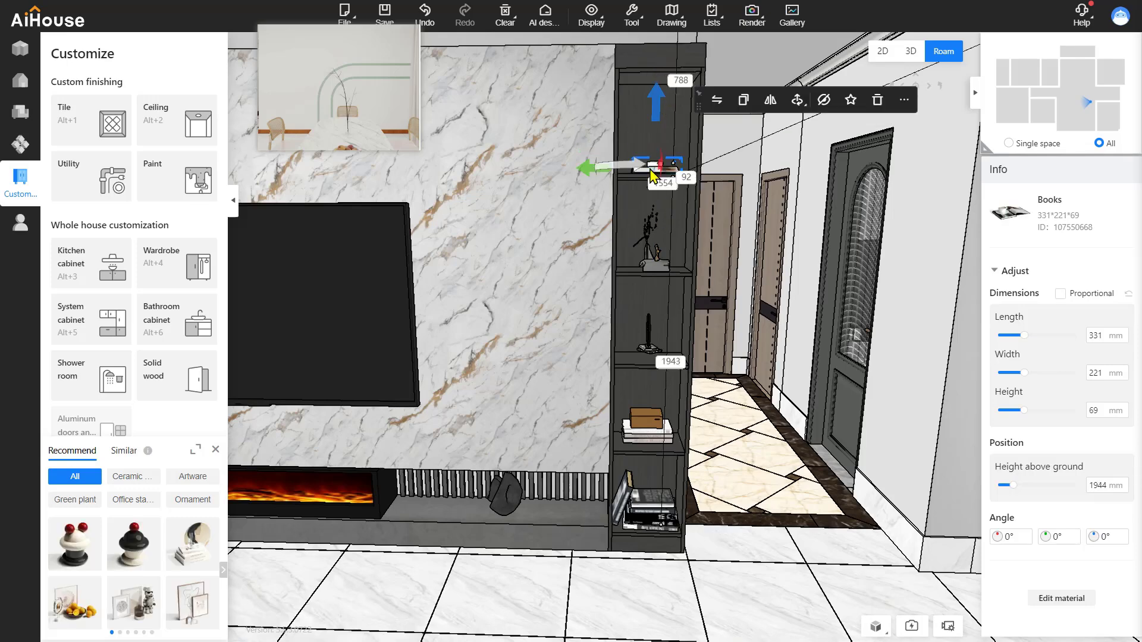
click(650, 347)
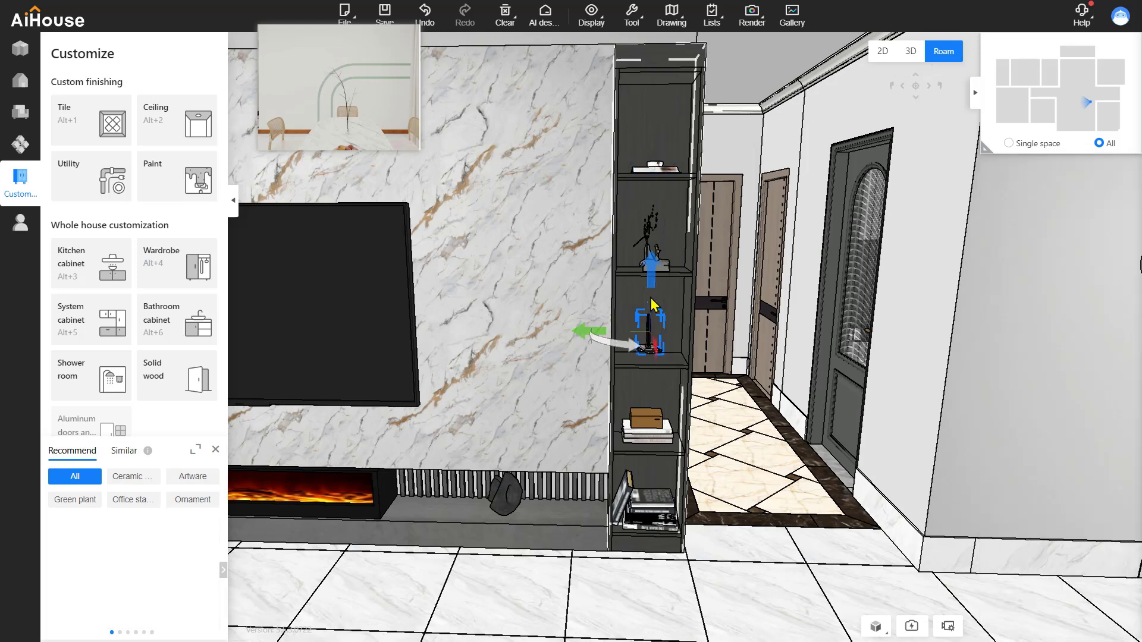